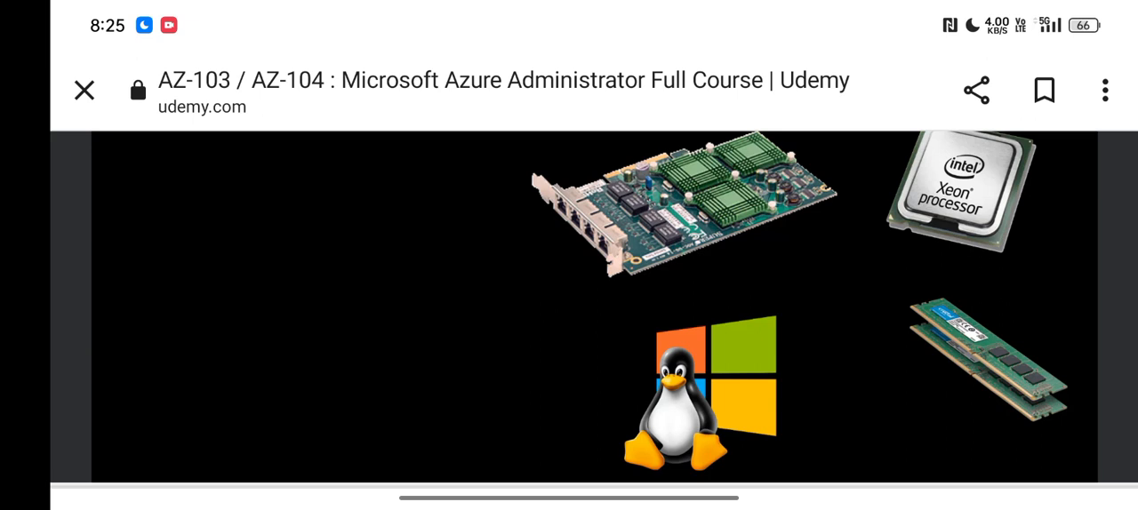
Resume the Azure Administrator course lecture video and expand it to full screen.
left_click_drag(419, 288, 416, 165)
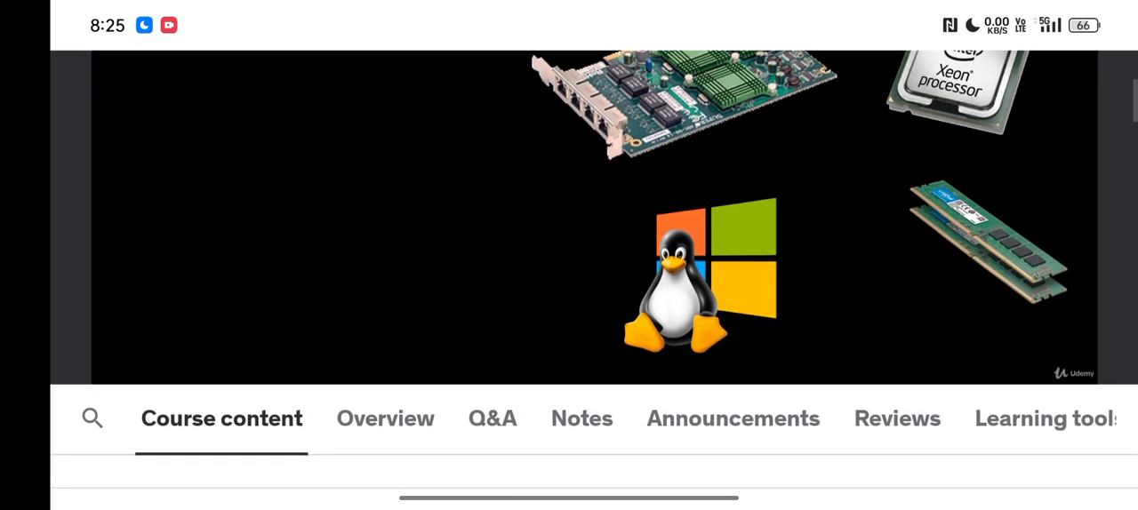
left_click(502, 222)
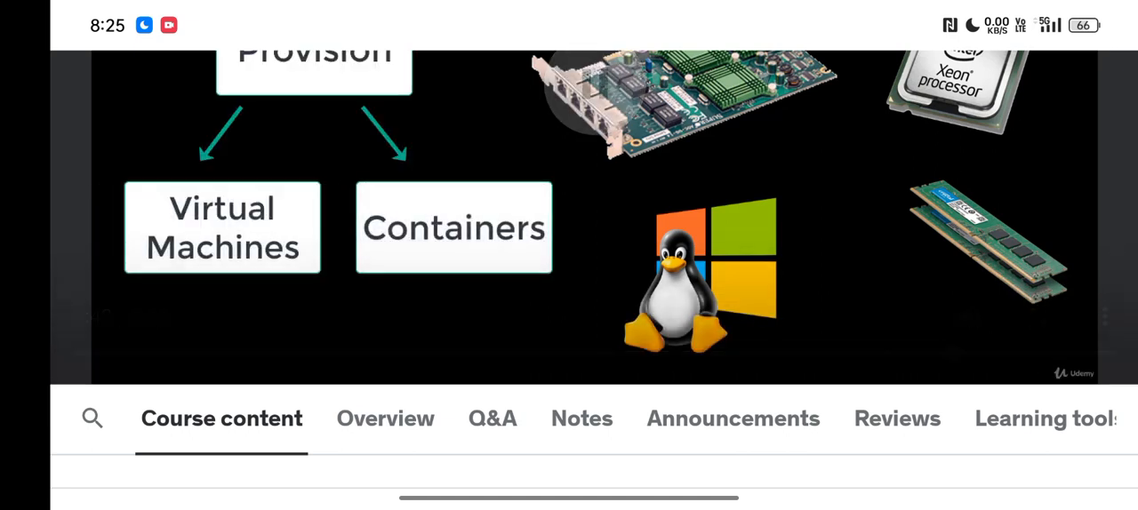
left_click_drag(469, 231, 458, 318)
left_click_drag(490, 264, 511, 327)
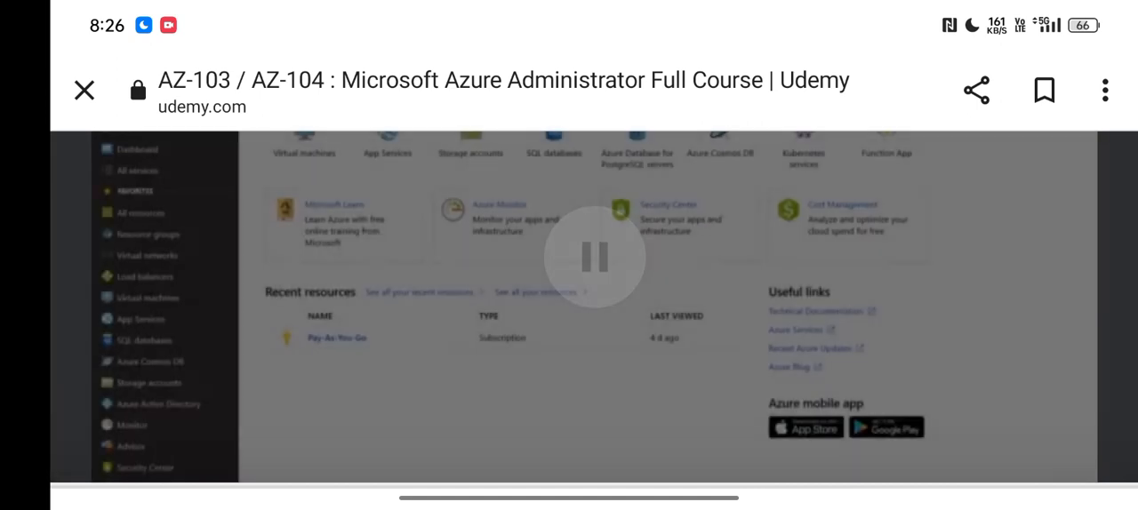
left_click(768, 277)
left_click(780, 283)
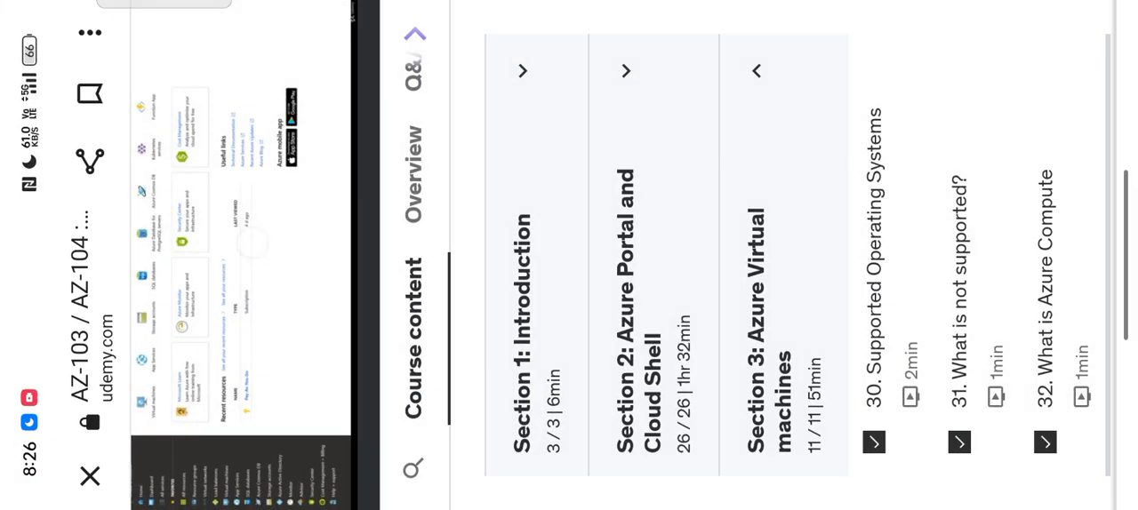
left_click(252, 243)
left_click(316, 112)
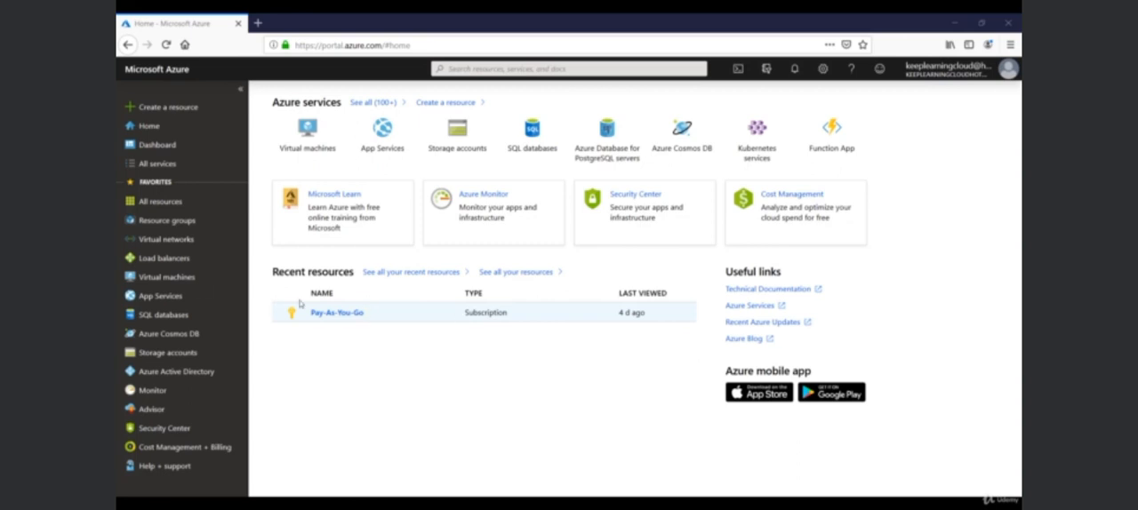
Go to the virtual machines list and start creating a new virtual machine.
left_click(150, 279)
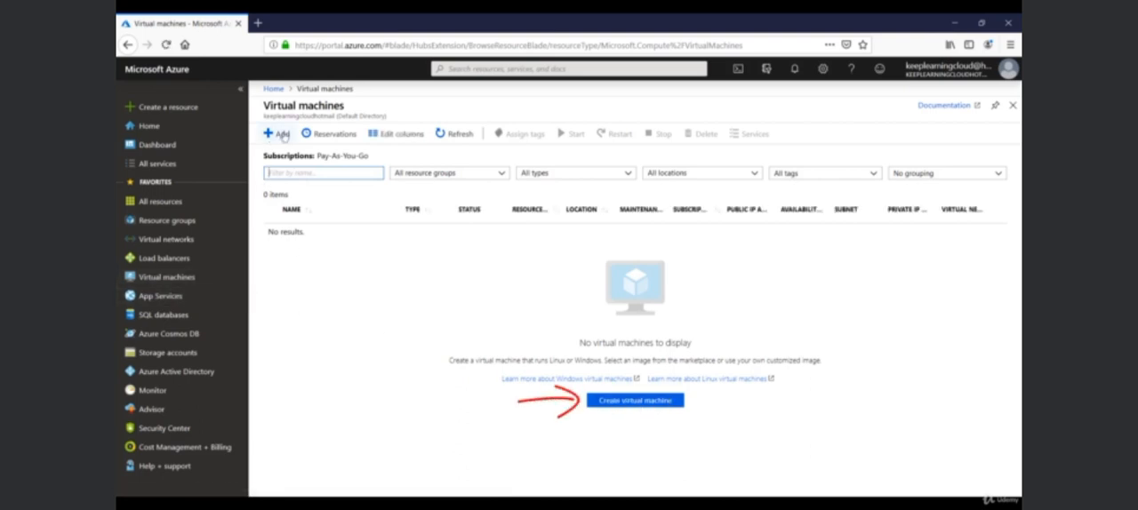
left_click(278, 134)
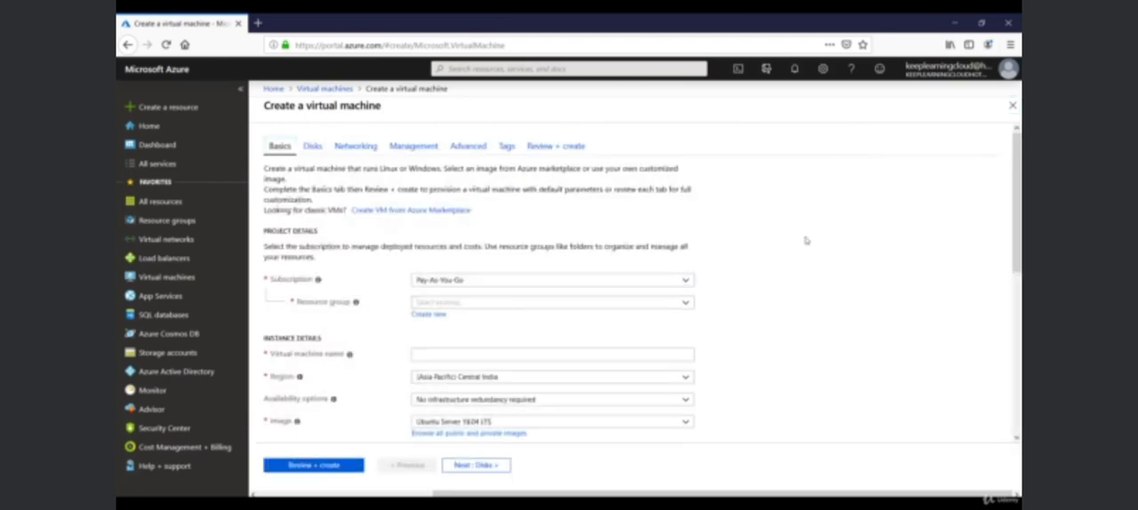
scroll(805, 240, "down", 1)
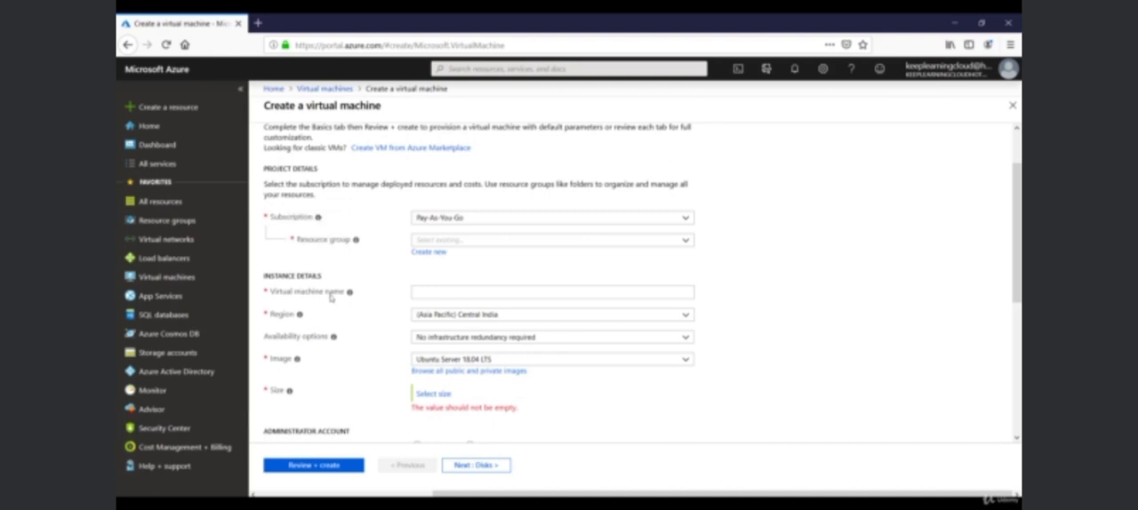
scroll(356, 334, "up", 2)
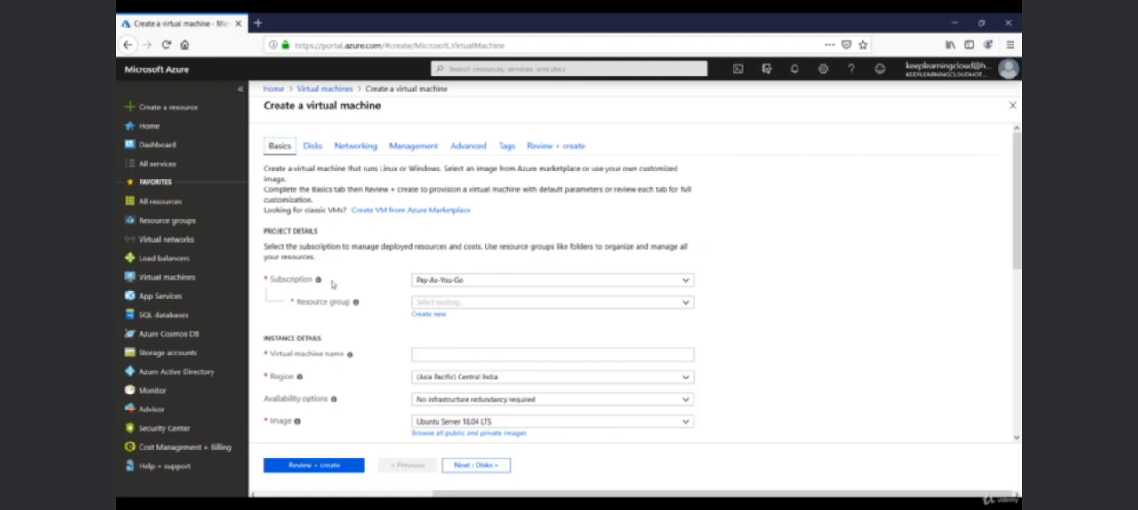
Choose the Pay-As-You-Go subscription and create a new resource group named Payroll for the virtual machine.
left_click(480, 283)
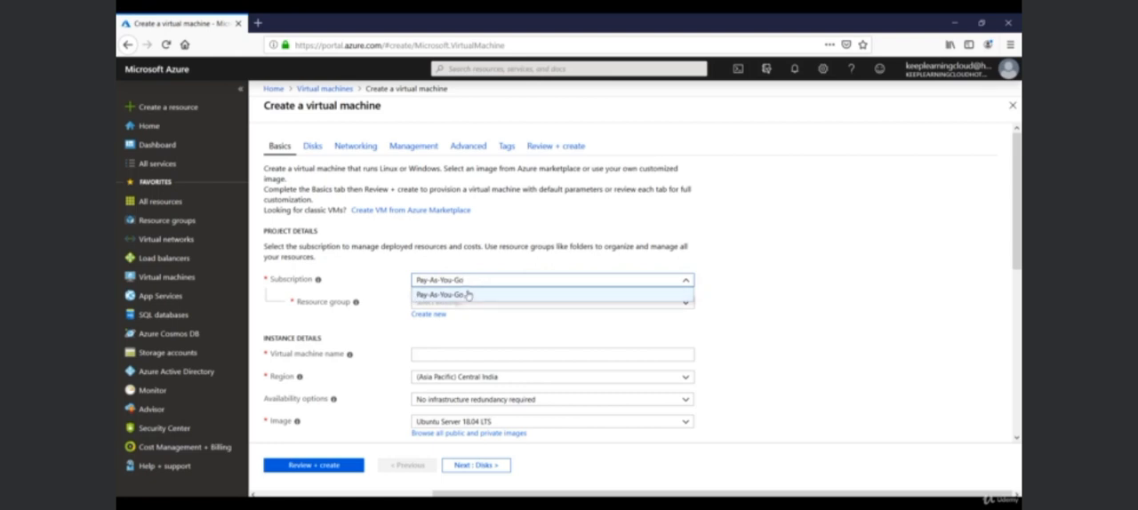
left_click(468, 295)
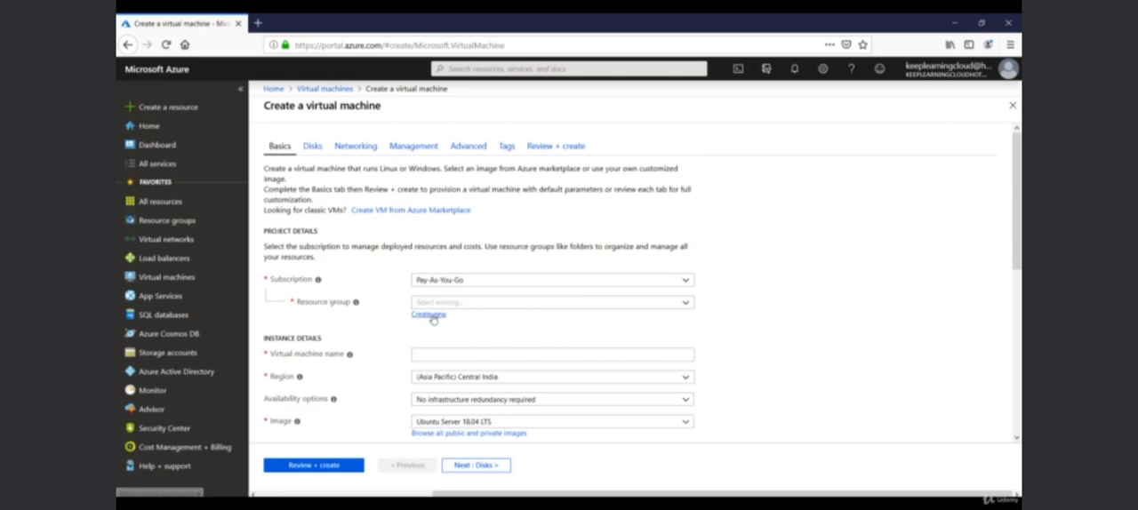
left_click(520, 304)
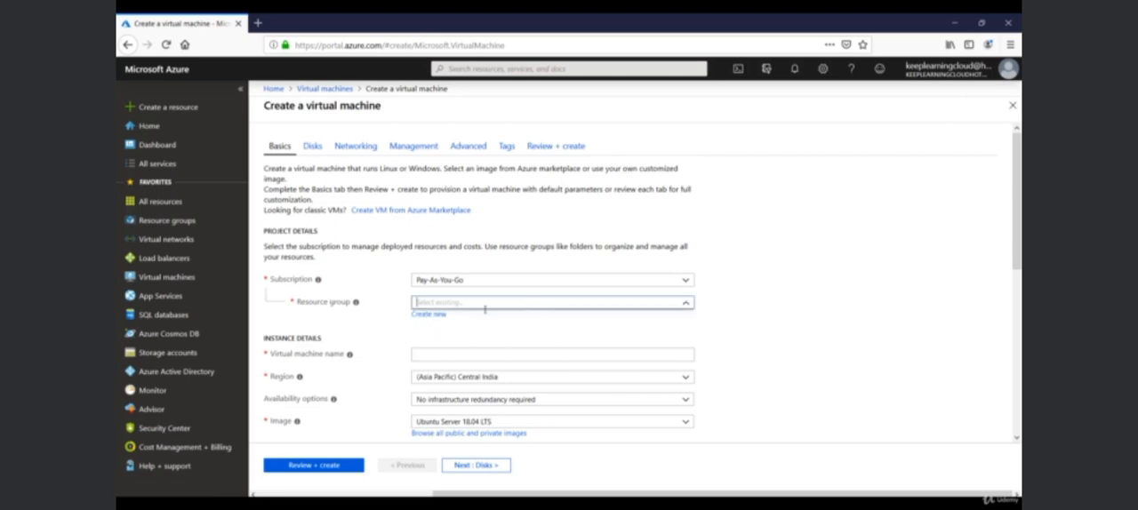
left_click(444, 315)
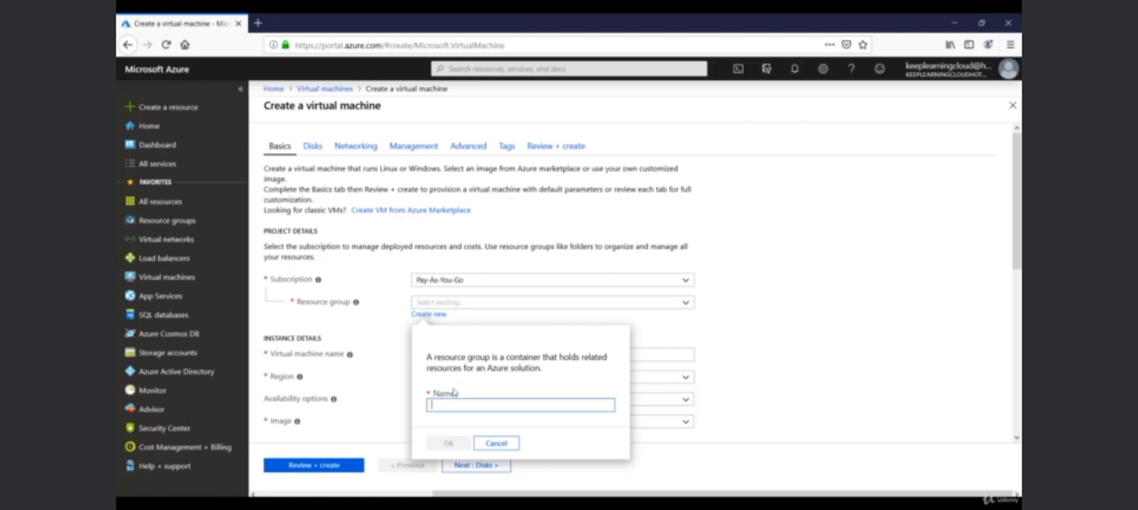
type("Rayroll")
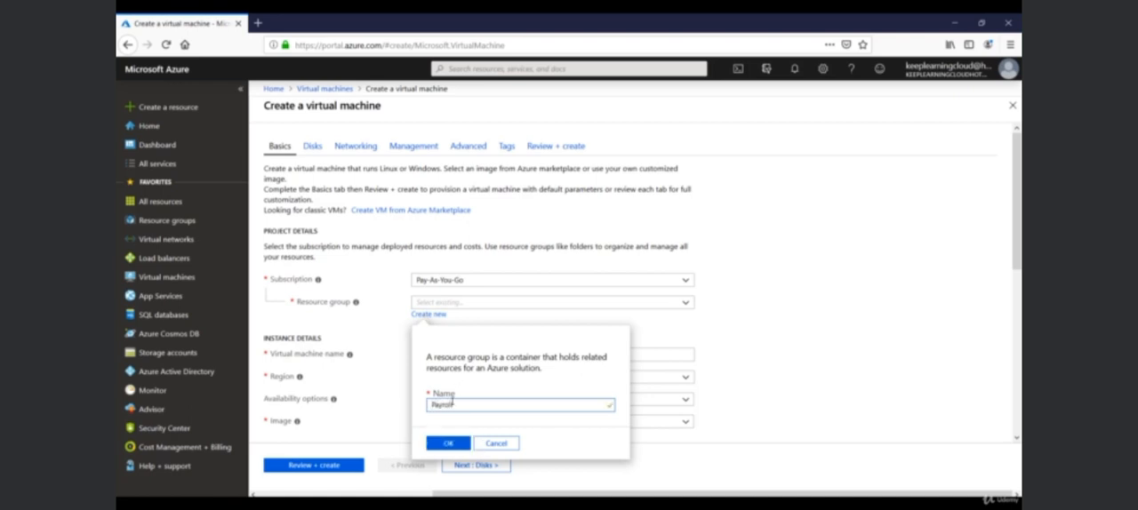
left_click(447, 443)
Name the virtual machine Vmweb01 and set its region to (US) East US.
left_click(438, 353)
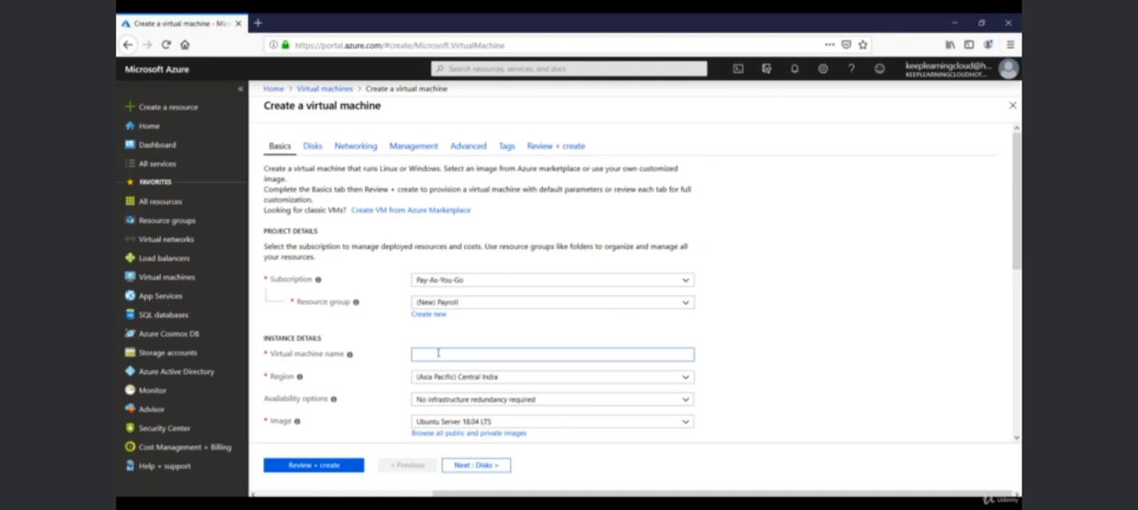
type("Vmweb01")
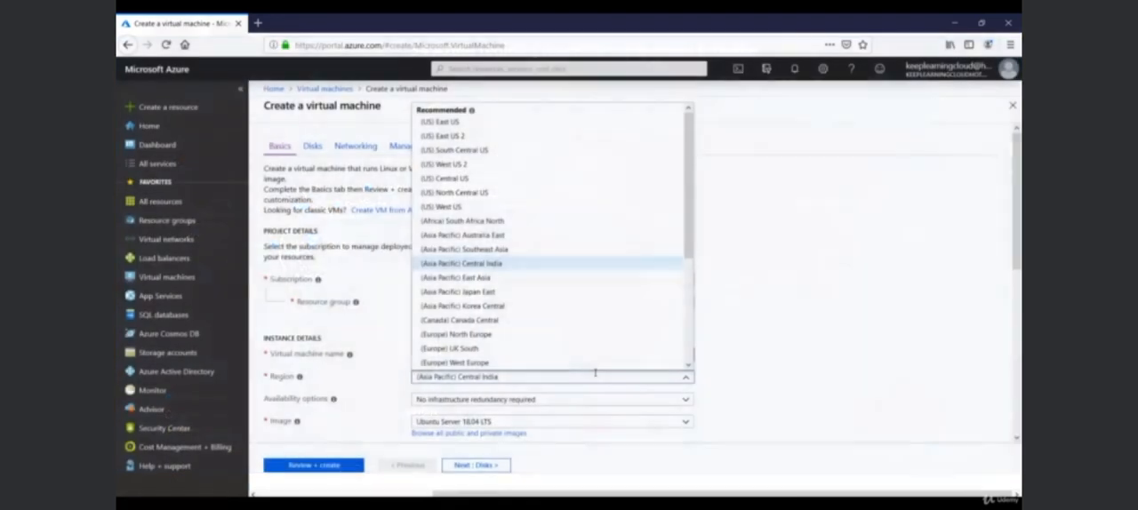
mouse_move(688, 161)
left_mouse_down()
mouse_move(688, 228)
mouse_move(683, 155)
mouse_move(683, 164)
left_mouse_up()
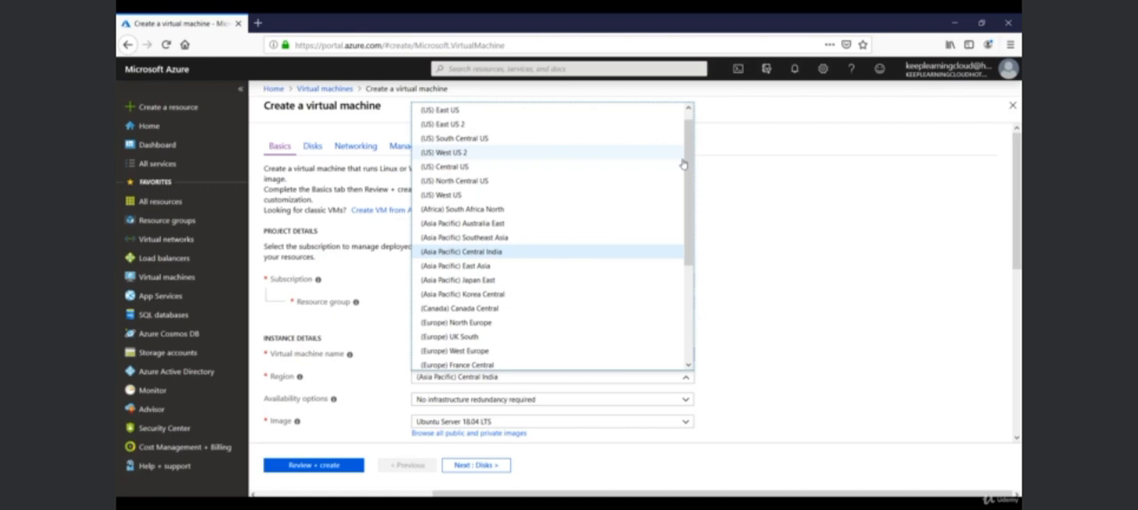
left_click(448, 112)
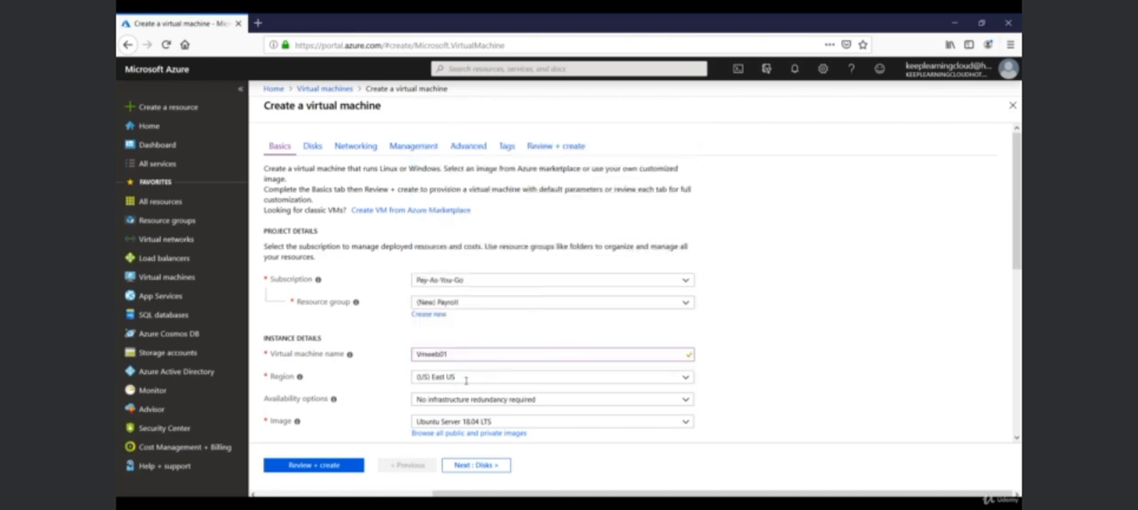
Review the availability options and set the image to Windows Server 2012 R2 Datacenter.
scroll(709, 366, "down", 3)
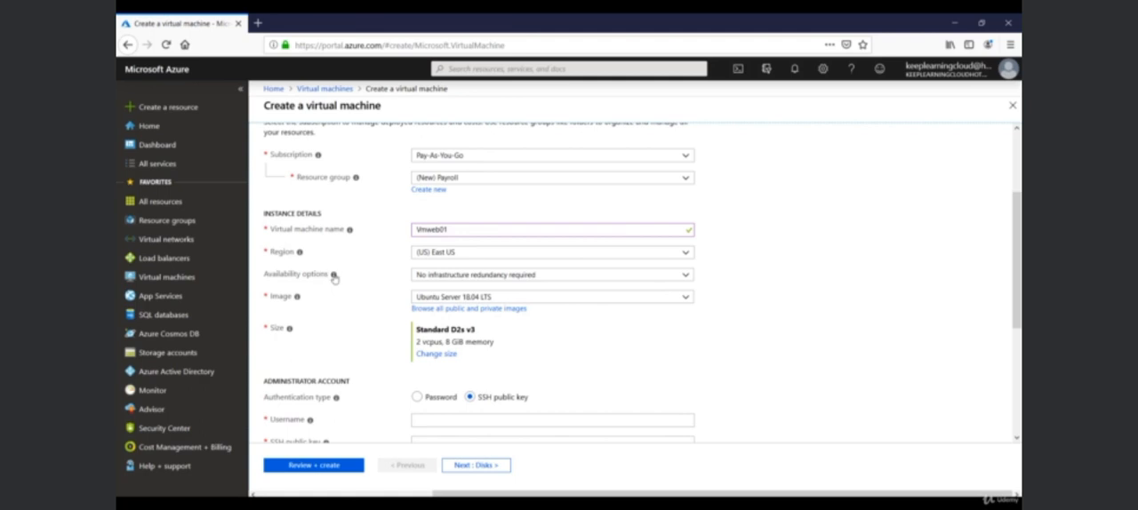
left_click(446, 274)
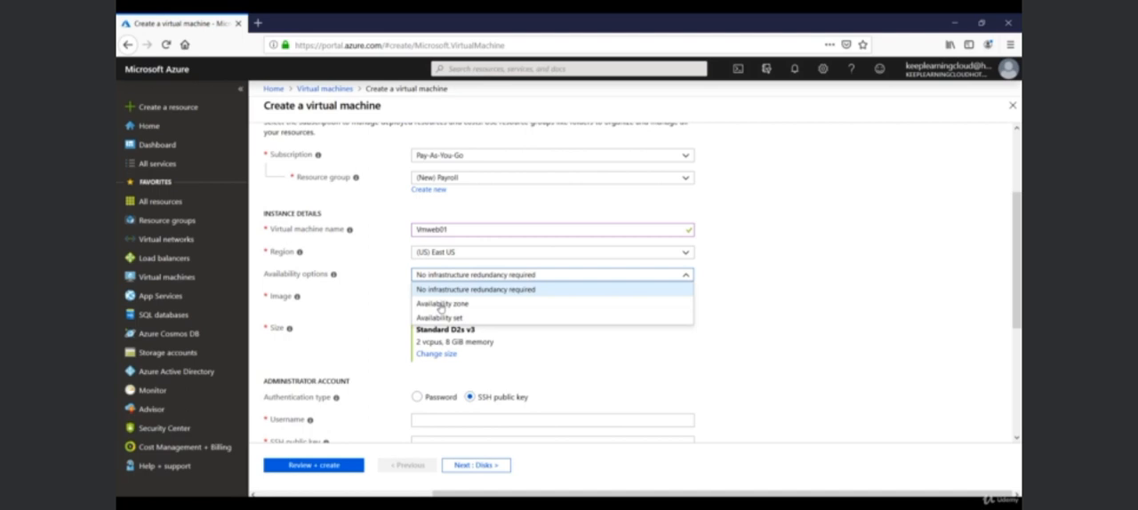
left_click(399, 288)
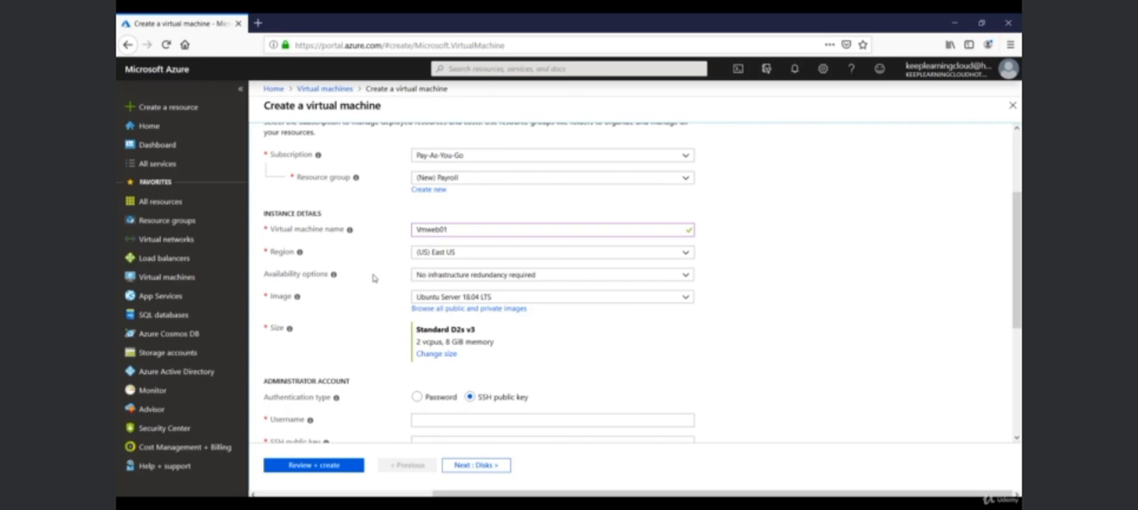
left_click(598, 298)
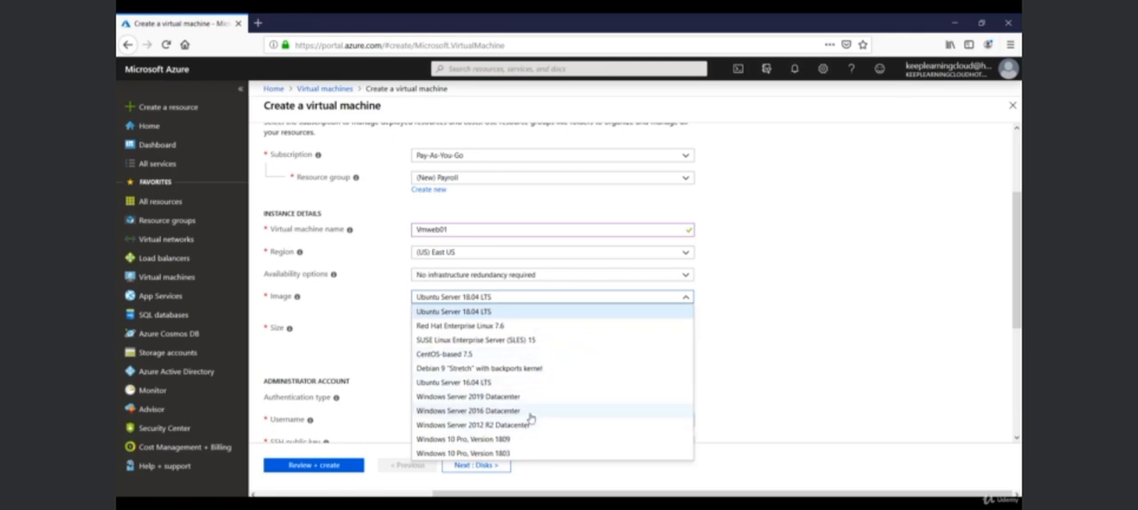
left_click(481, 426)
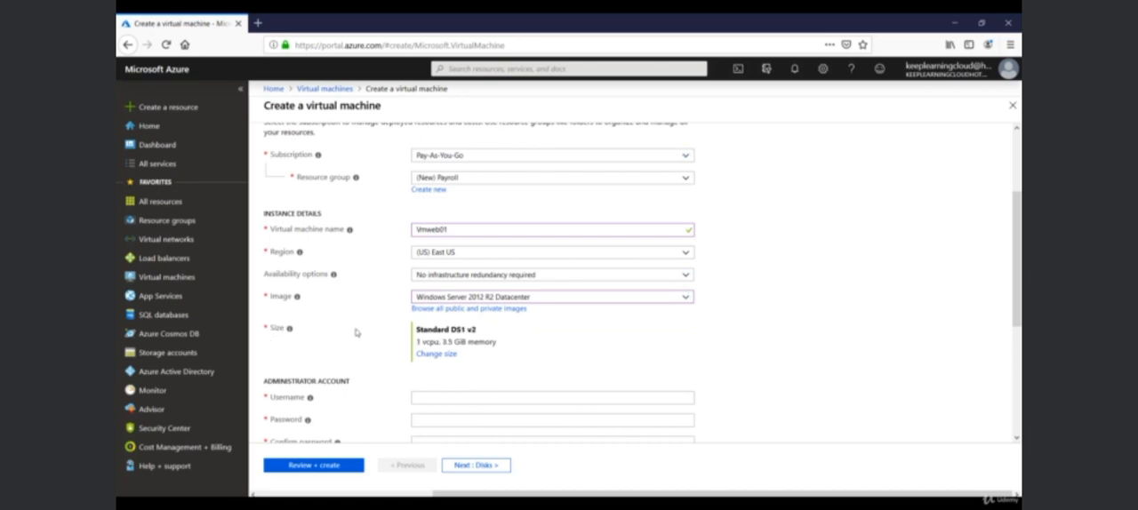
Compare the available VM sizes and select DS1_v2 for the virtual machine.
left_click(432, 356)
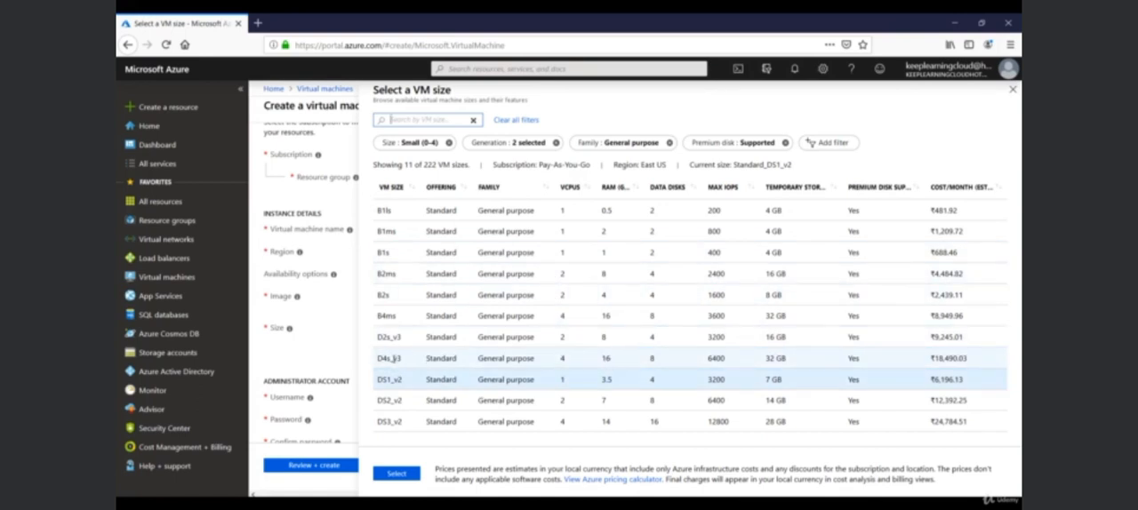
left_click(567, 360)
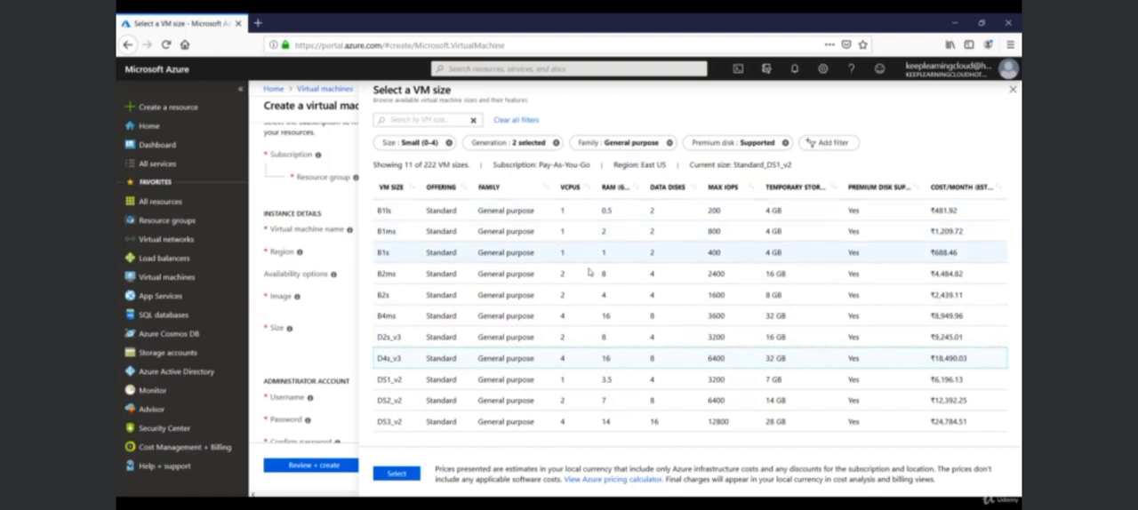
left_click(586, 384)
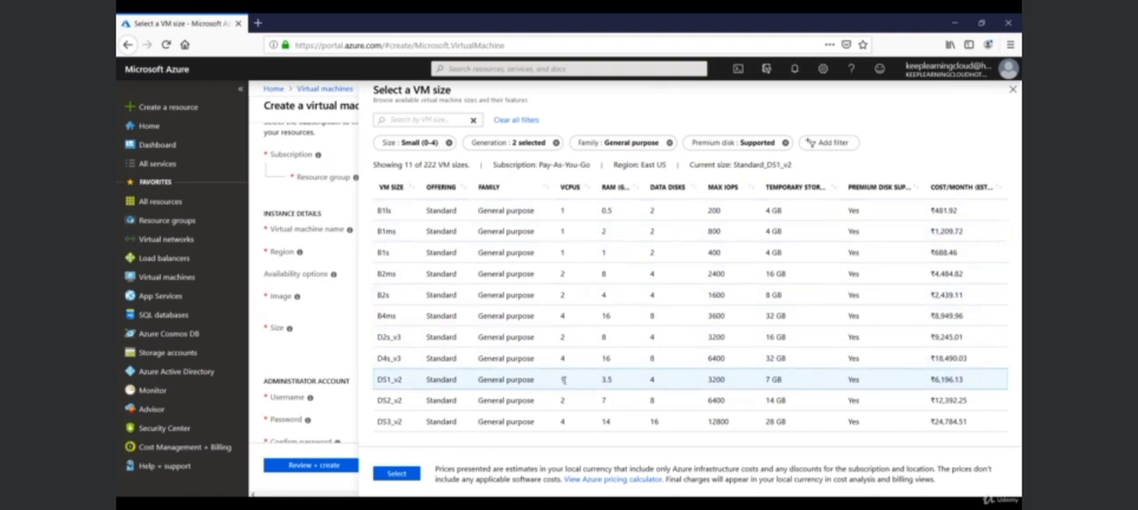
left_click(401, 472)
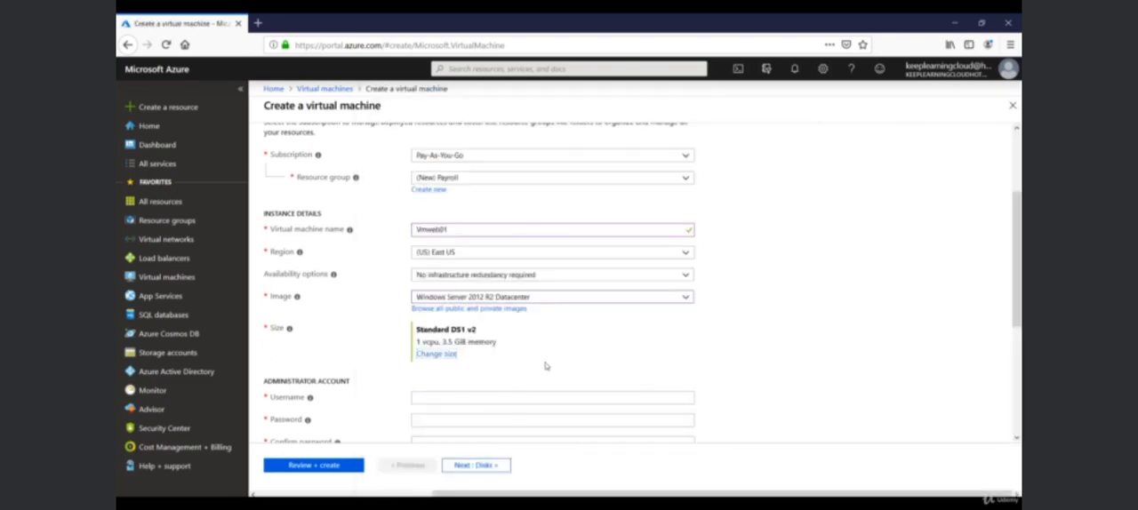
Try administrator and root as the username of the administrator account.
scroll(544, 362, "down", 3)
left_click(468, 274)
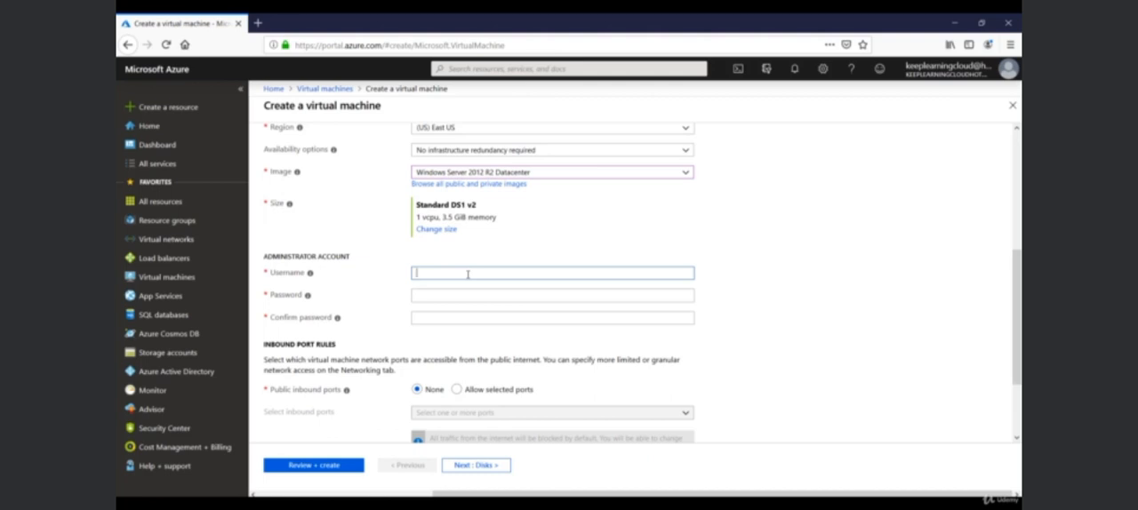
type("administrator")
key("Tab")
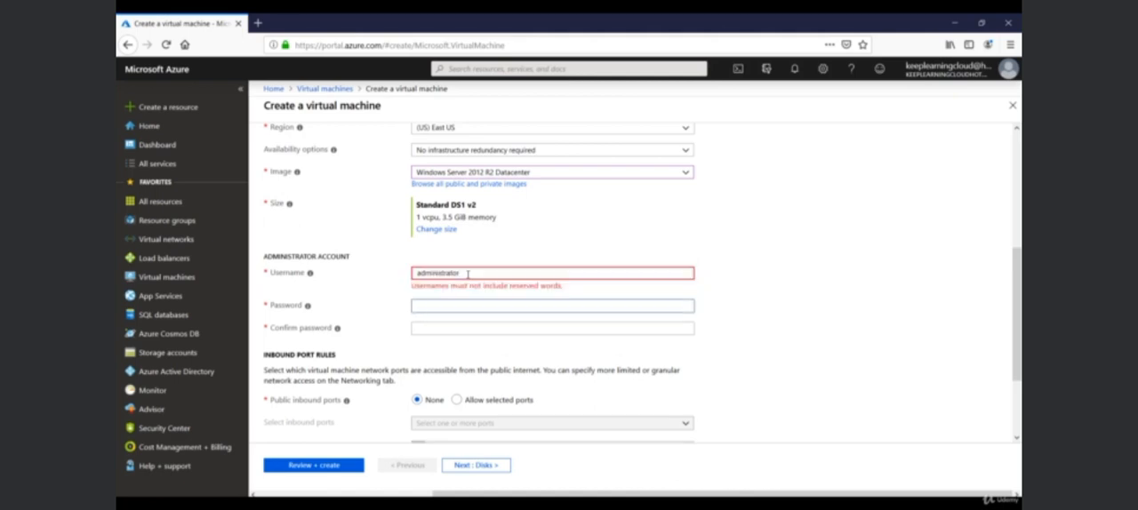
double_click(525, 272)
type("root")
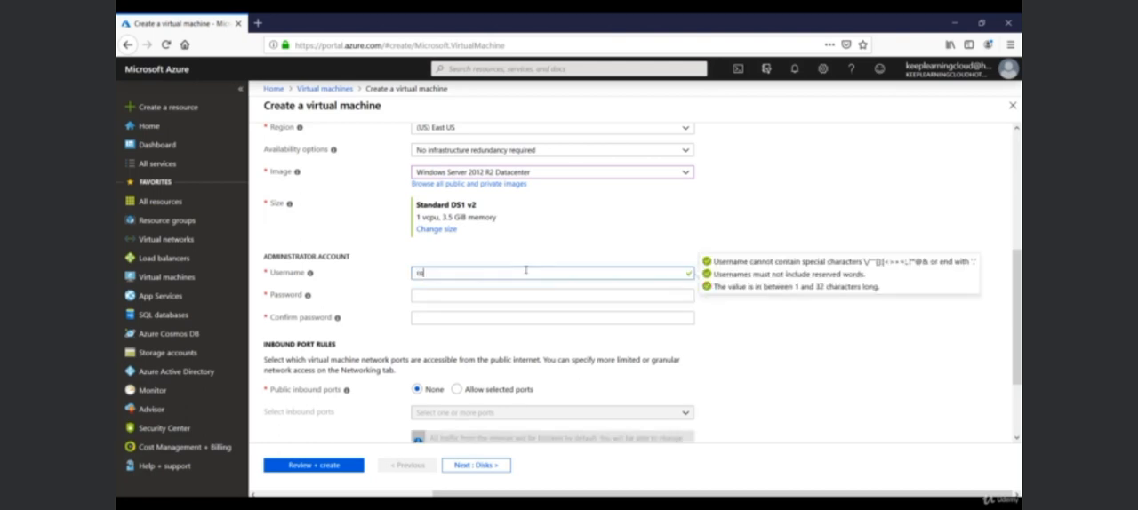
key("Tab")
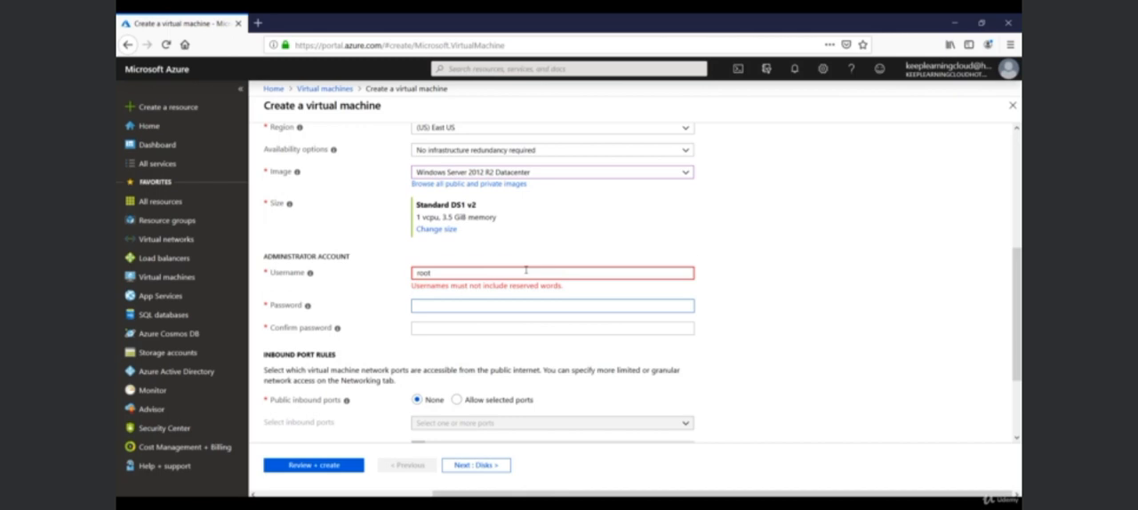
Set the administrator account's username to rootadmin, then enter and confirm the account password.
double_click(526, 272)
key("BackSpace")
type("rootadmin")
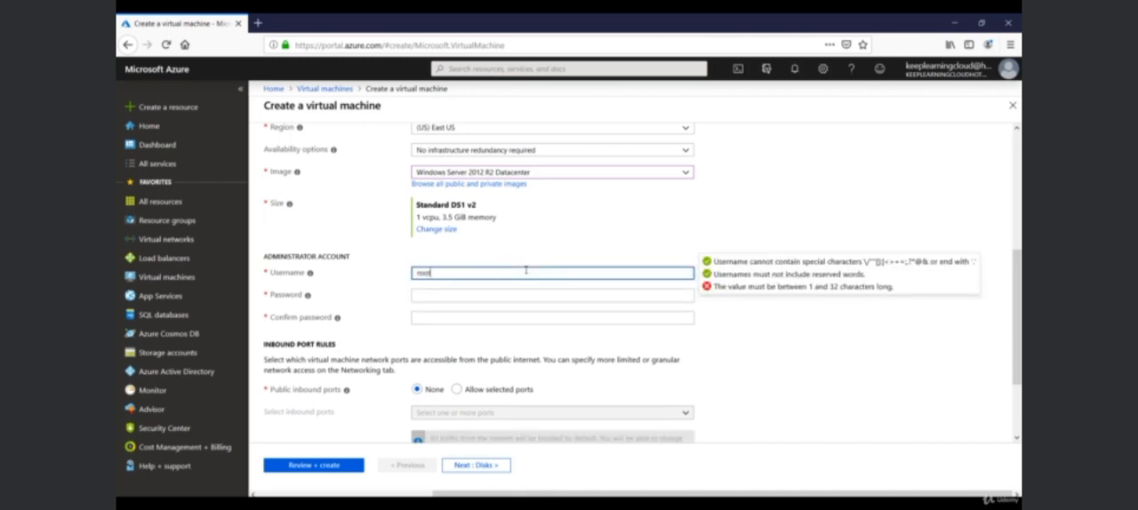
key("Tab")
type("••••••••••••")
key("Tab")
type("••••••••••••")
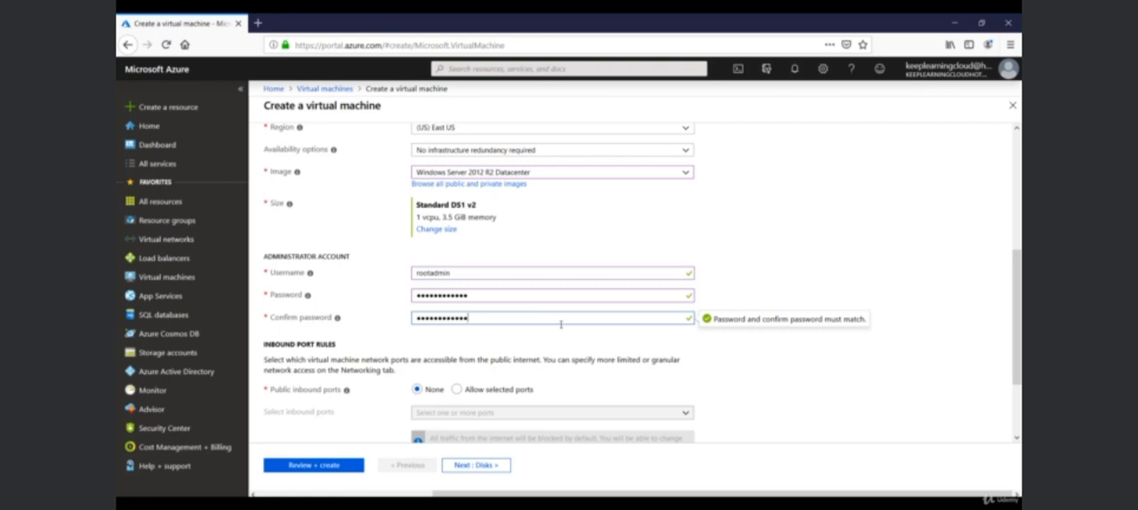
scroll(558, 327, "down", 1)
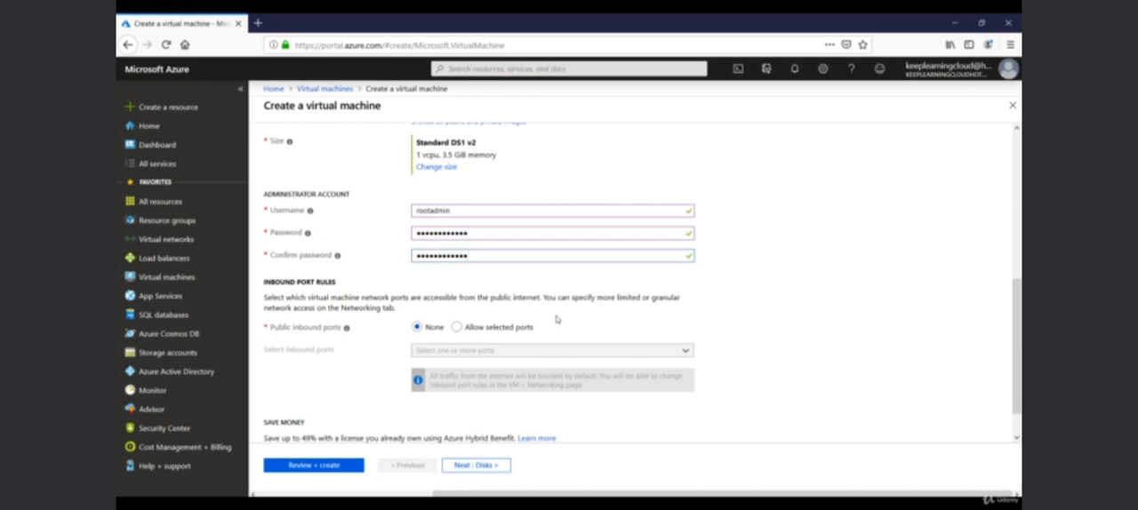
scroll(556, 319, "up", 3)
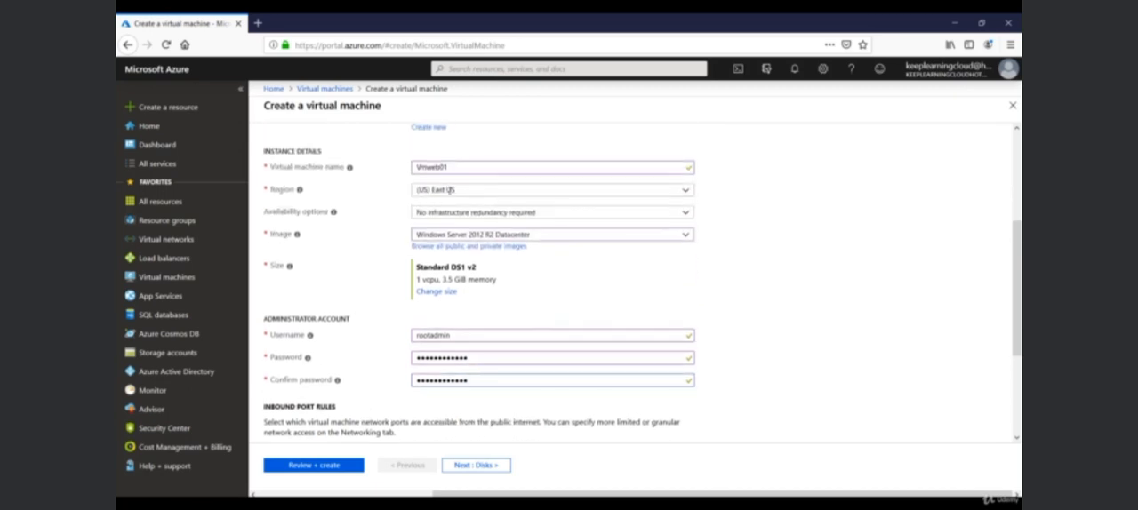
Allow selected public inbound ports for the virtual machine and choose RDP (3389).
scroll(463, 206, "down", 4)
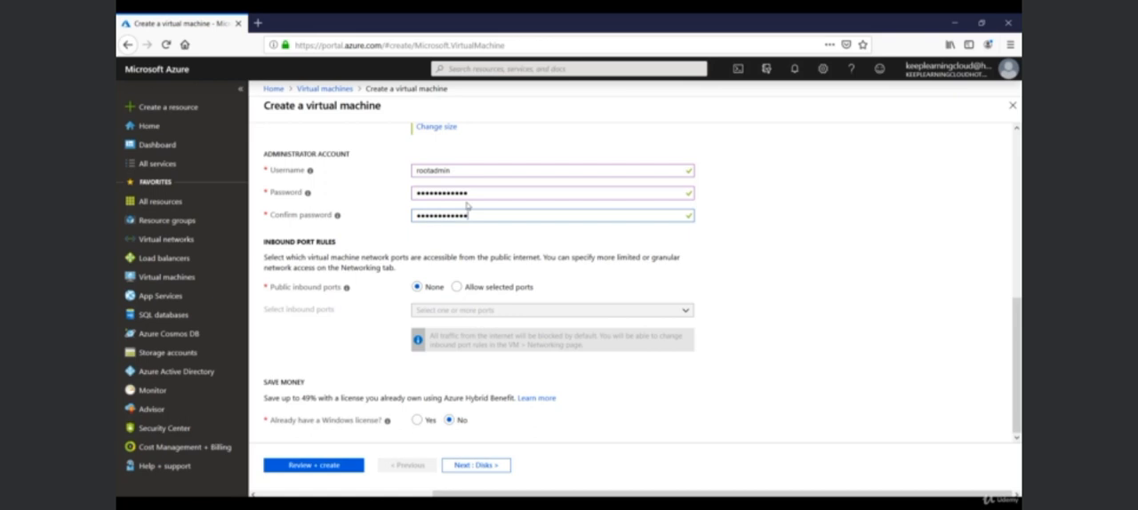
left_click(457, 287)
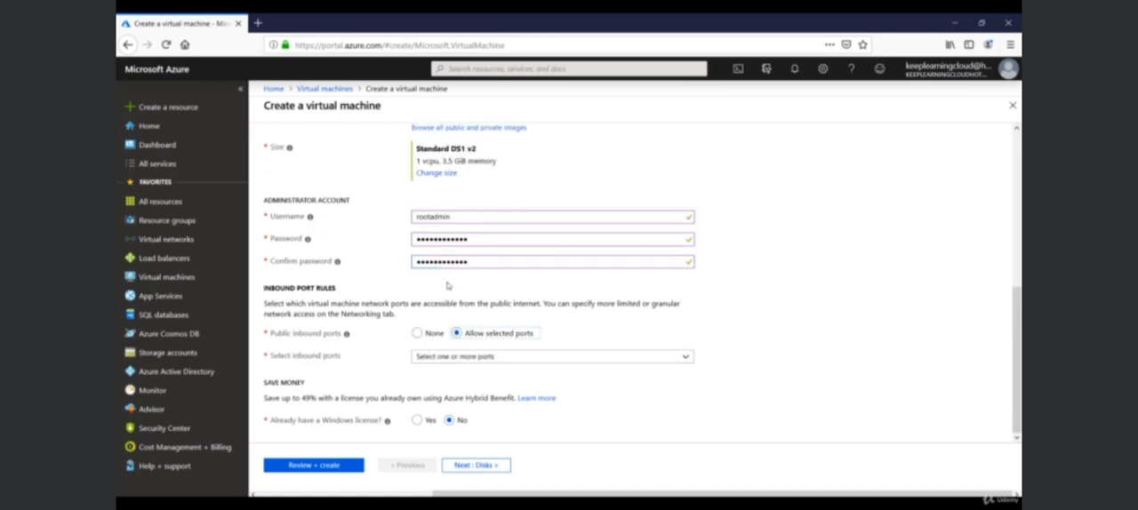
left_click(464, 357)
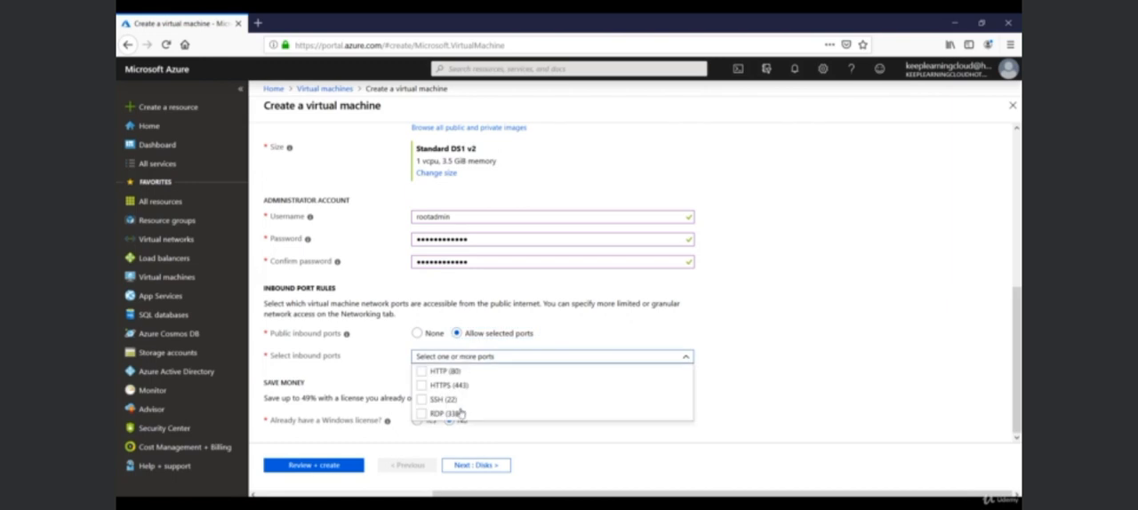
left_click(420, 414)
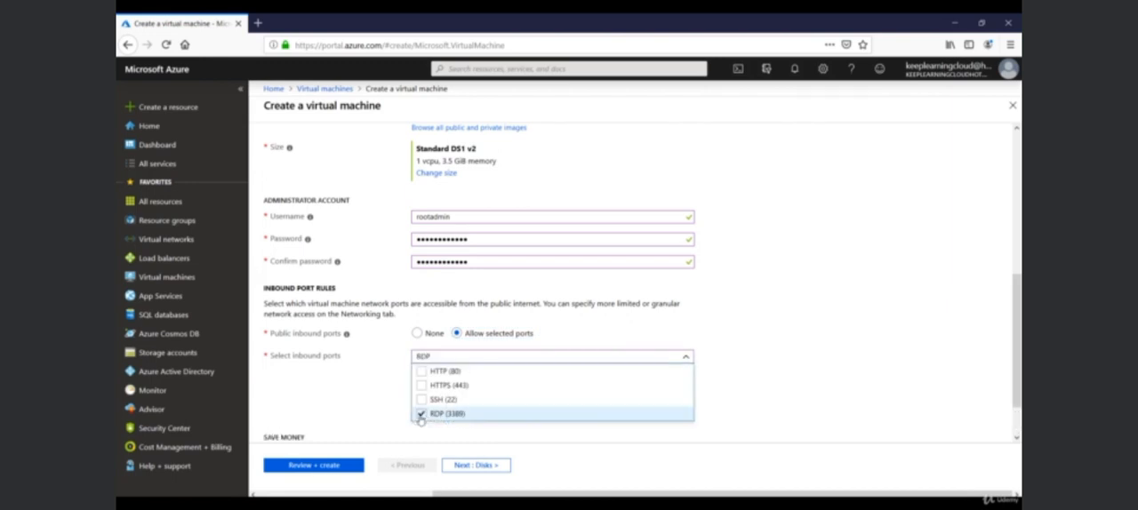
left_click(469, 436)
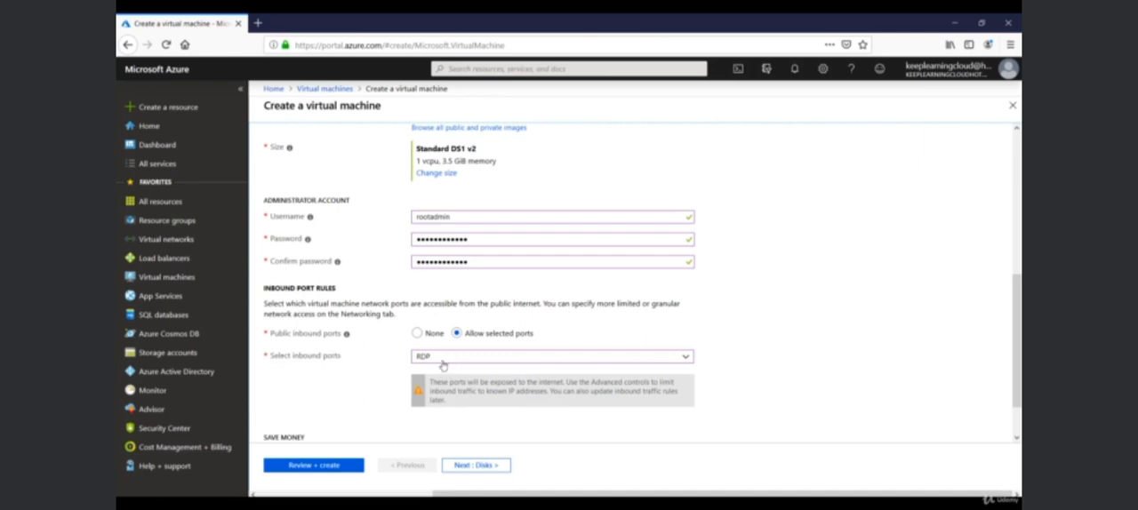
left_click(526, 360)
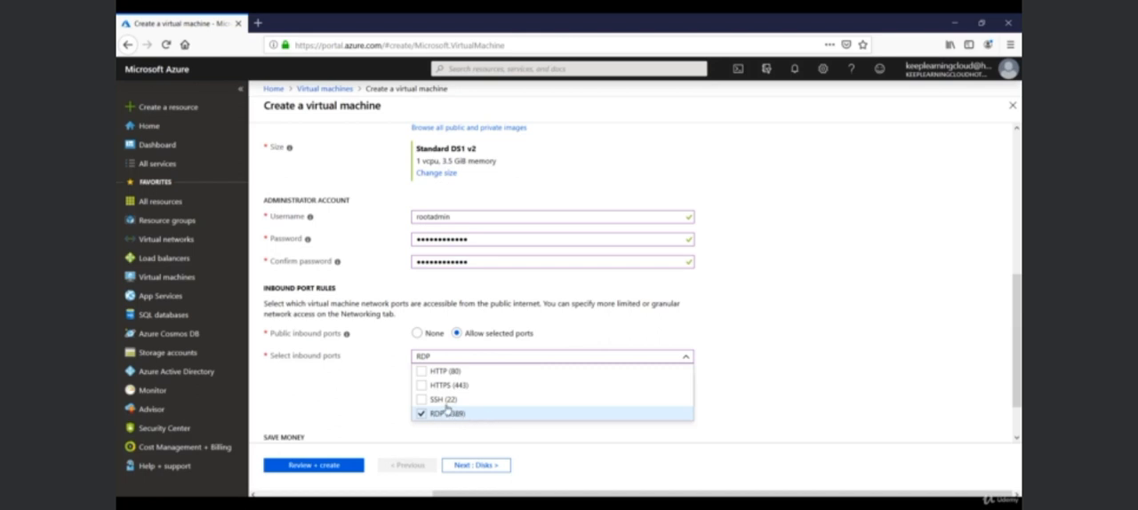
left_click(400, 405)
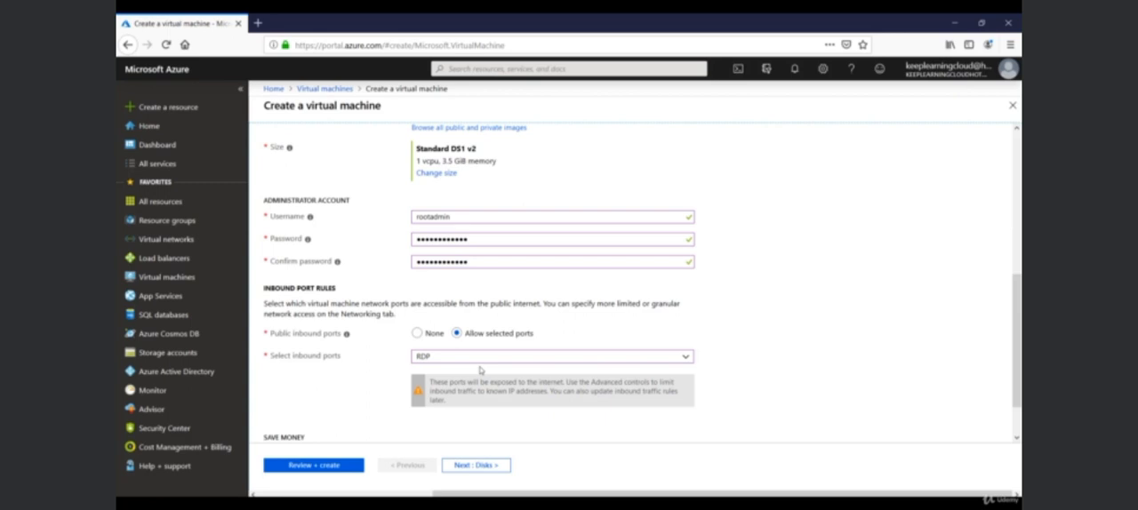
Set the OS disk type to Standard HDD without adding data disks, and continue to the networking settings.
scroll(480, 369, "down", 1)
left_click(477, 464)
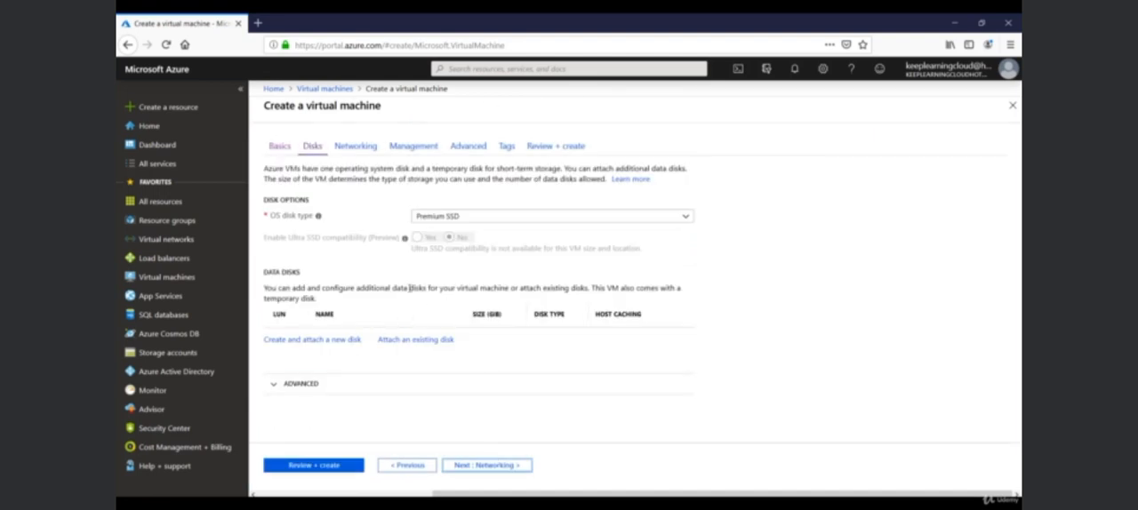
left_click(471, 218)
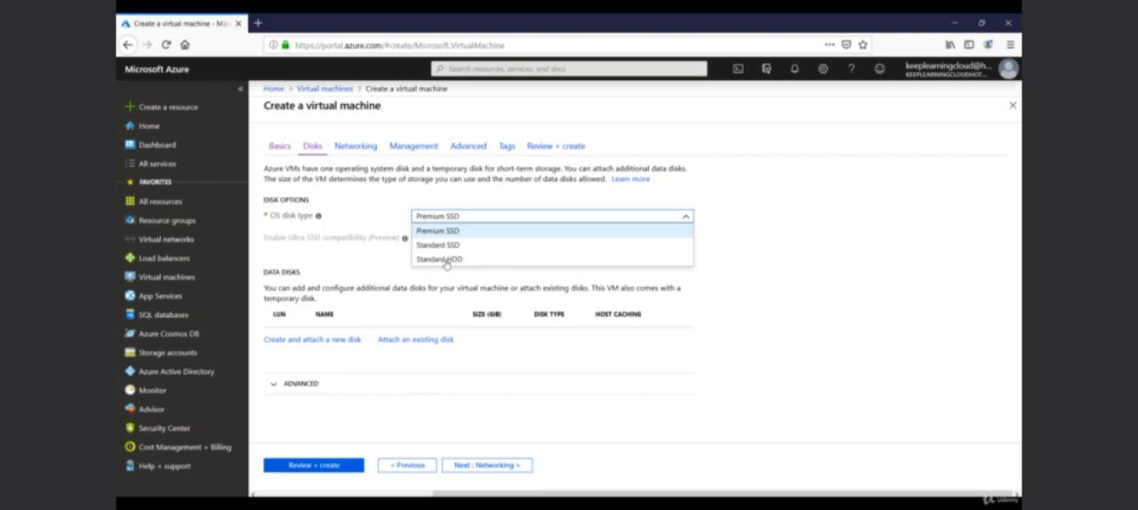
left_click(443, 260)
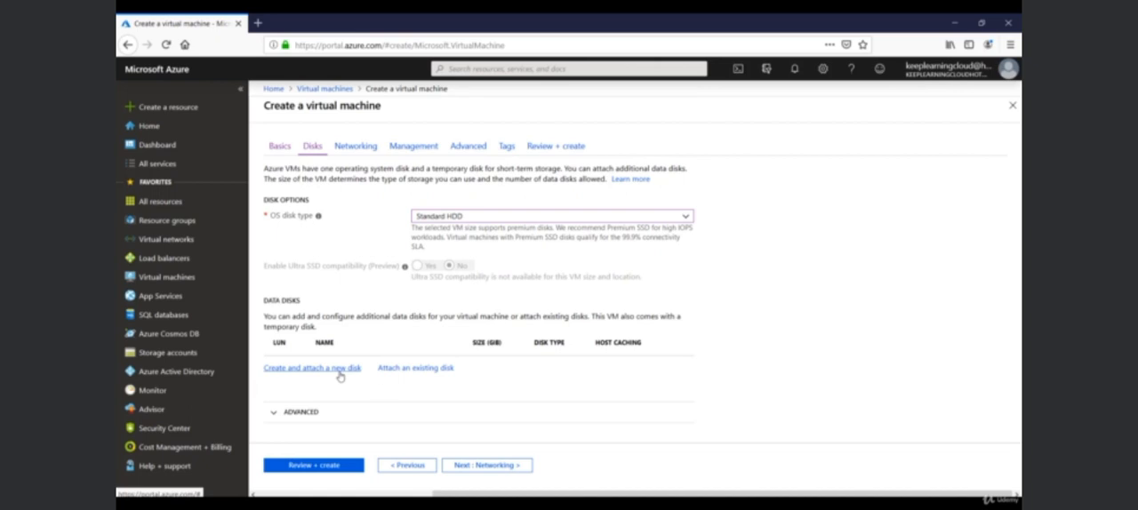
left_click(484, 465)
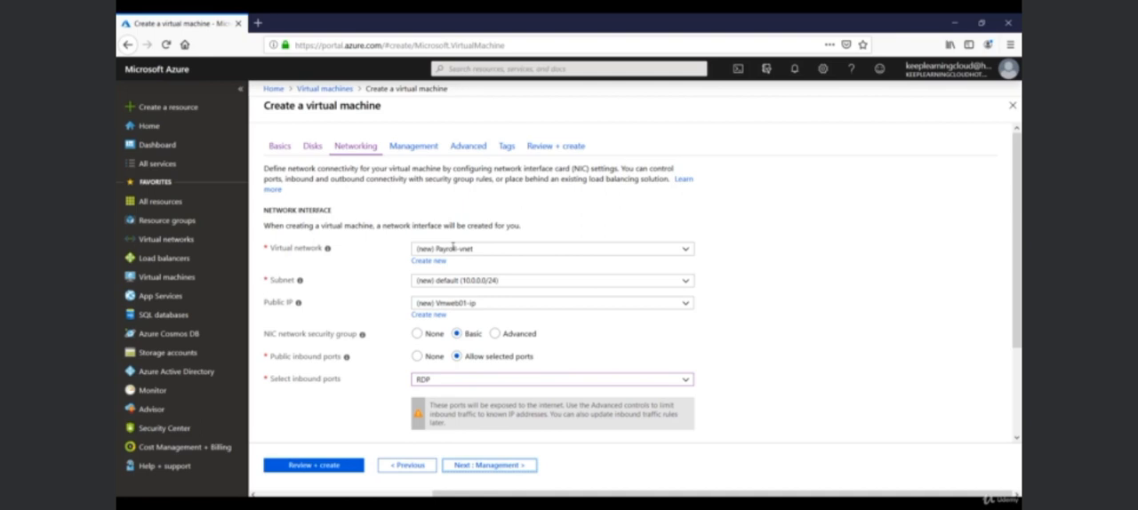
Try None as the public IP, then restore the new Vmweb01-ip address.
left_click(288, 304)
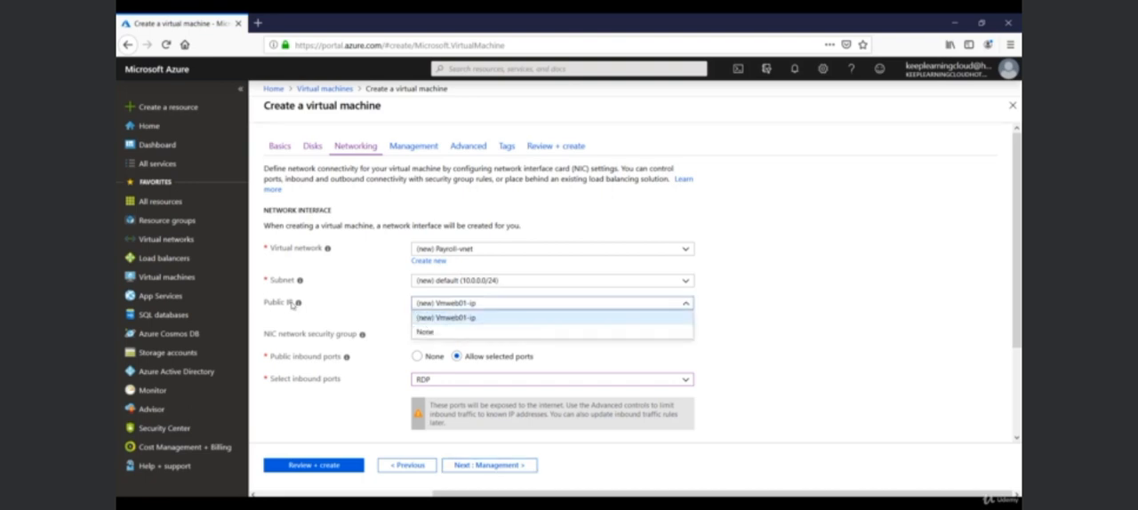
left_click(429, 334)
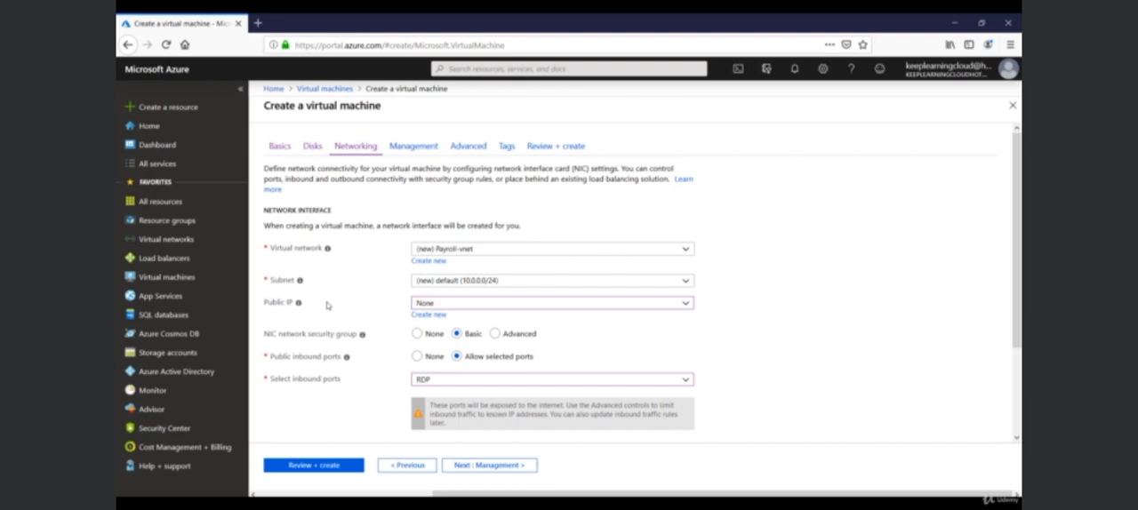
left_click(432, 305)
left_click(440, 309)
Review the security group, inbound port, accelerated networking and load balancing options, and continue to the management settings.
mouse_move(346, 360)
mouse_move(360, 339)
scroll(451, 391, "down", 2)
scroll(451, 393, "down", 2)
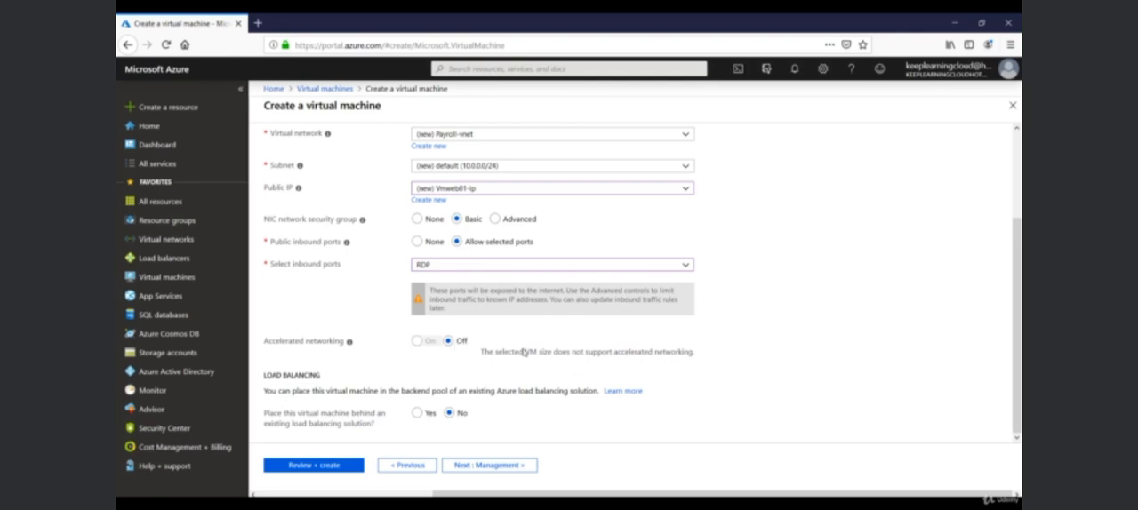
left_click_drag(524, 353, 679, 361)
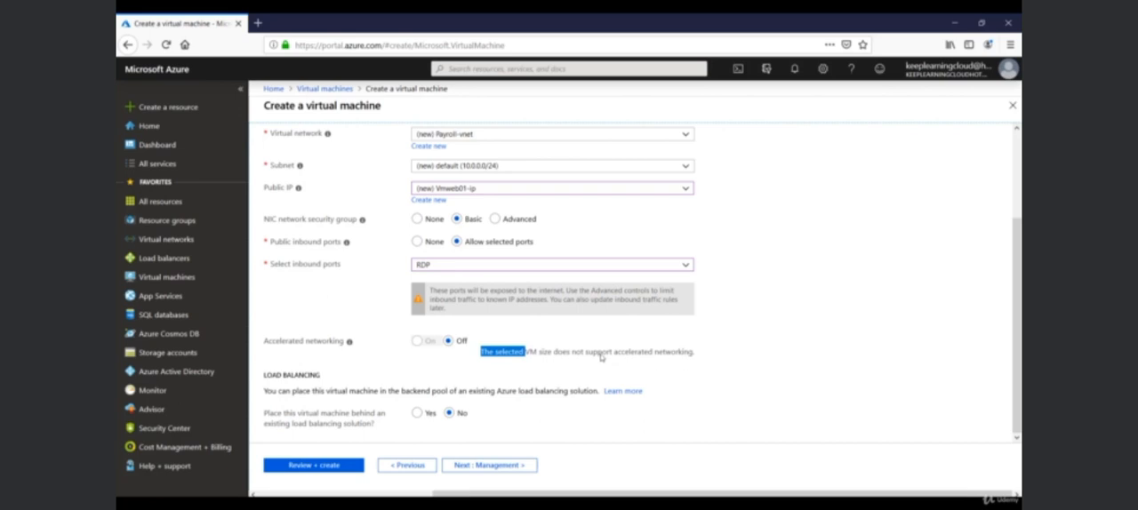
left_click(592, 360)
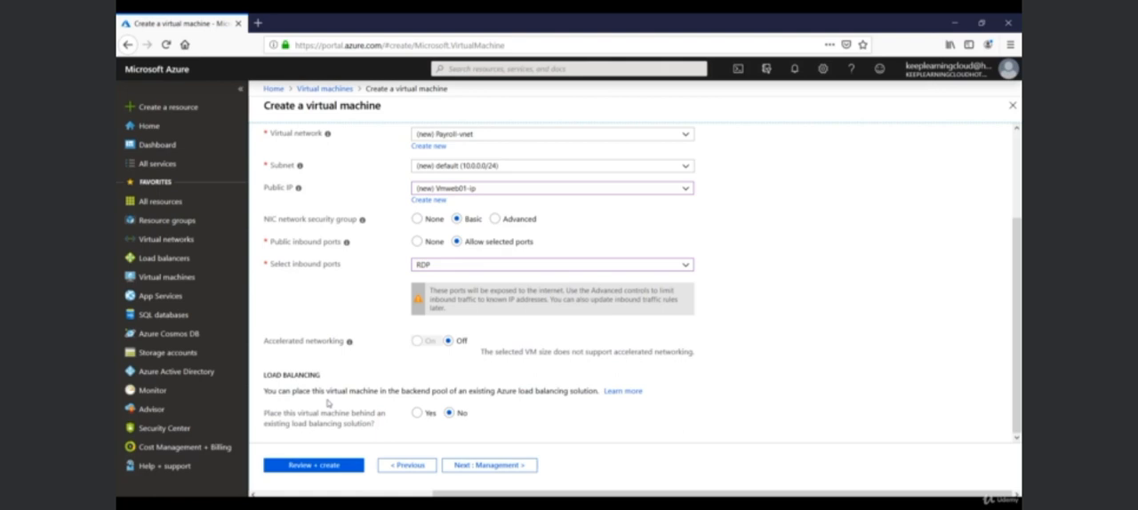
left_click(487, 468)
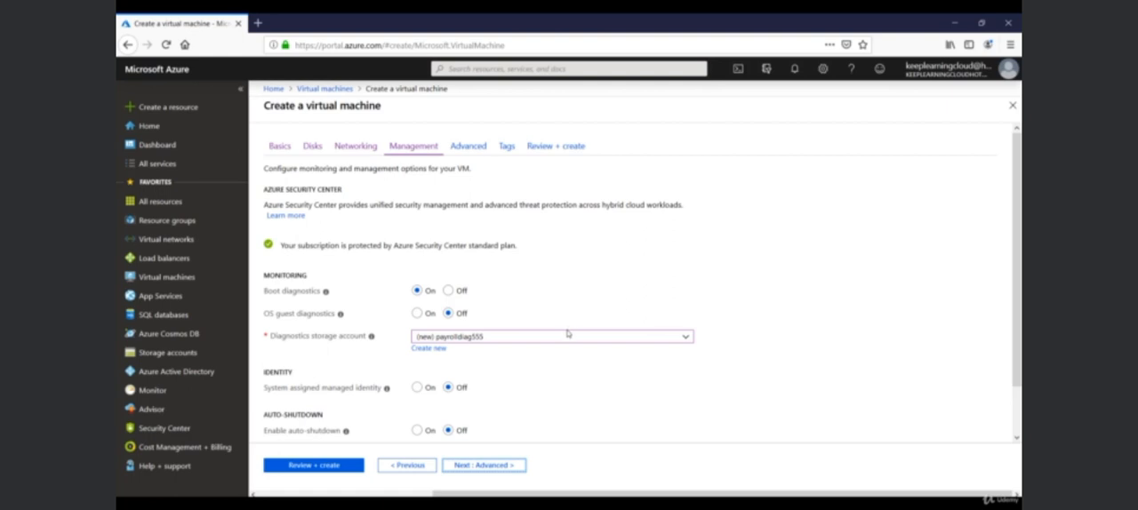
Try turning on the system assigned managed identity, and switch it back off.
scroll(351, 383, "down", 1)
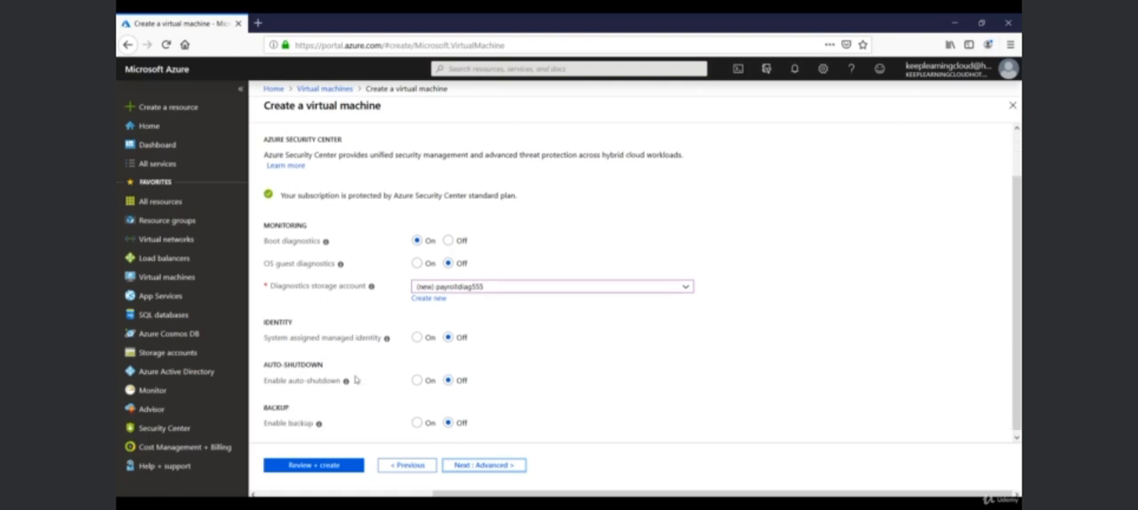
left_click(420, 336)
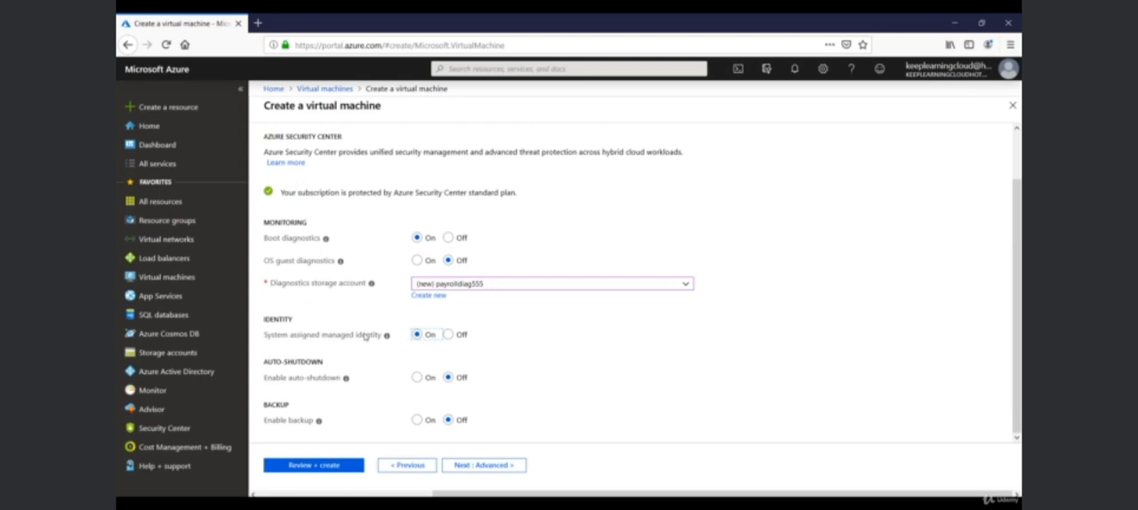
left_click(449, 335)
Try enabling auto-shutdown with a notification before shutdown, and switch auto-shutdown back off.
left_click(416, 378)
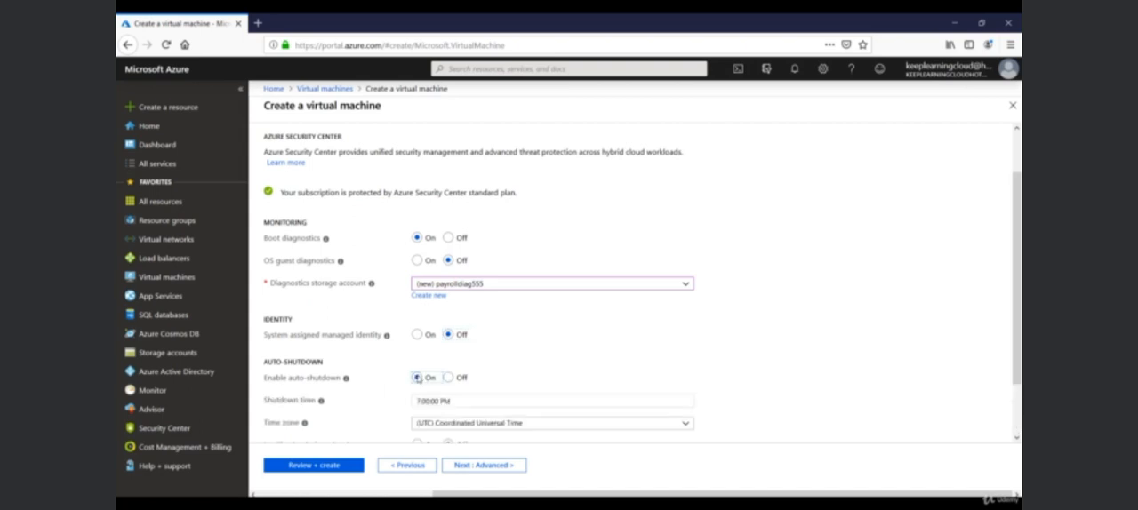
scroll(431, 344, "down", 1)
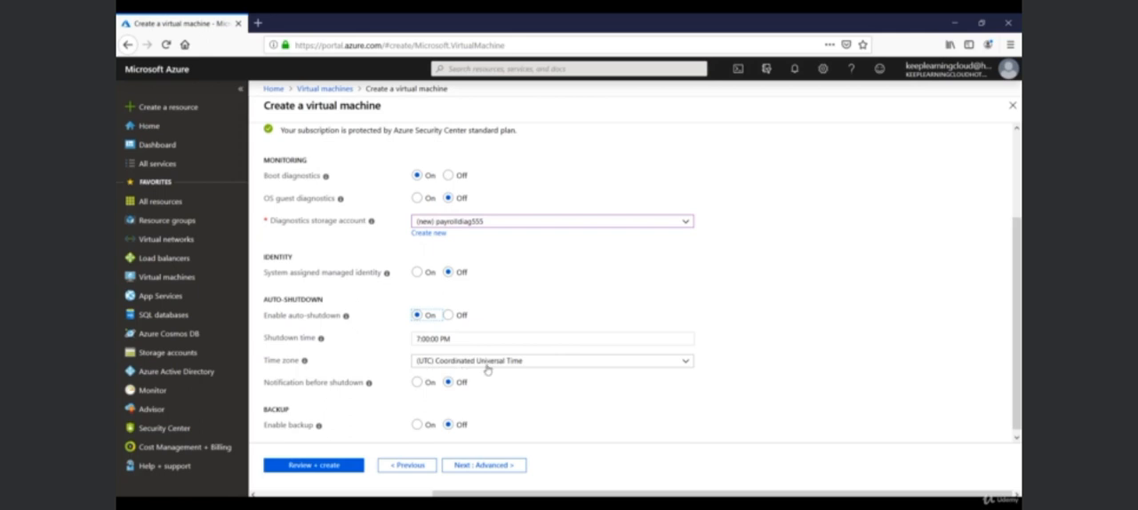
left_click(417, 383)
scroll(425, 391, "down", 1)
left_click(430, 380)
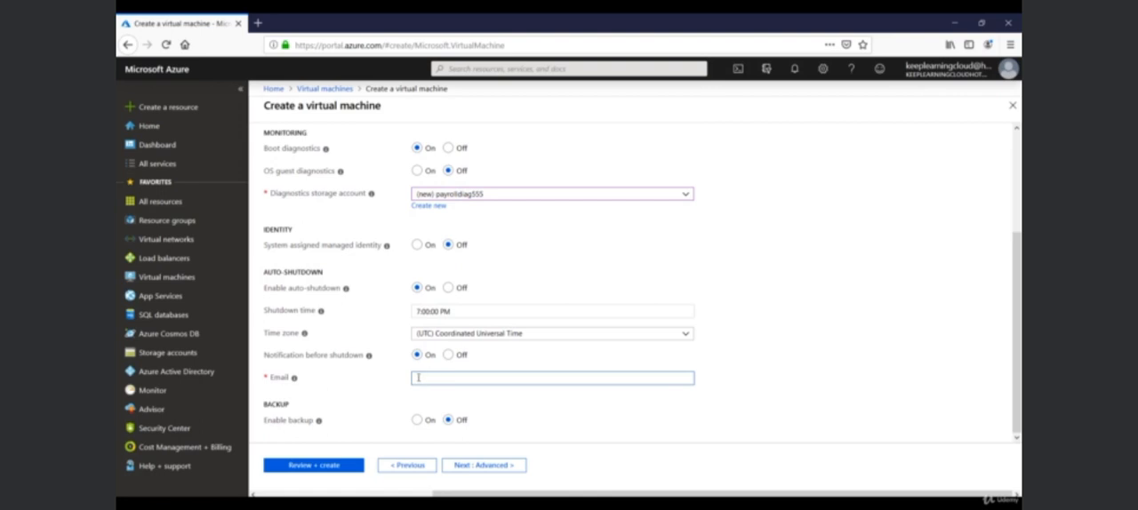
left_click(449, 288)
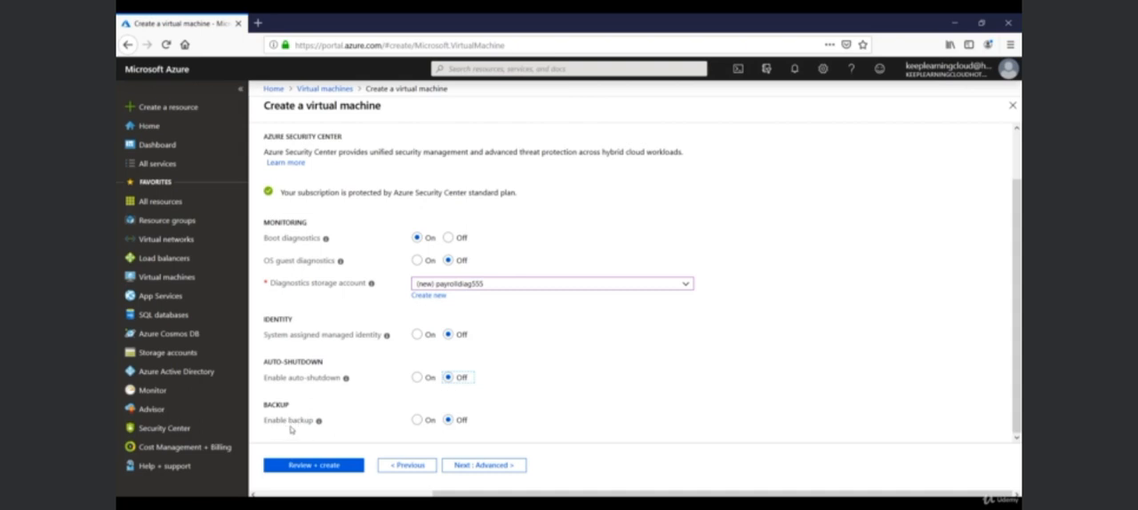
Try enabling backup to look at its vault and policy options, and switch it back off.
left_click(417, 419)
scroll(394, 400, "down", 3)
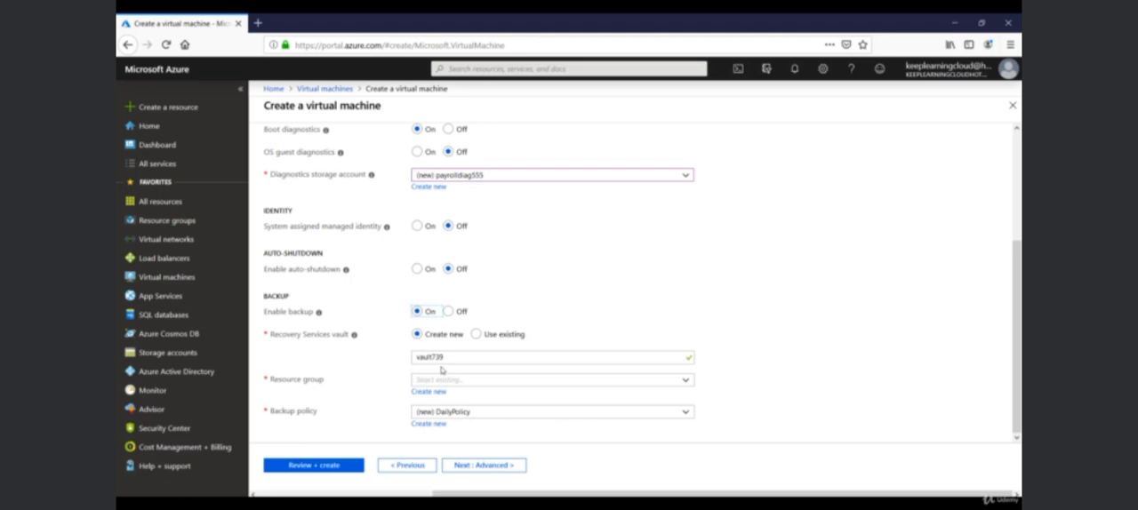
left_click(449, 313)
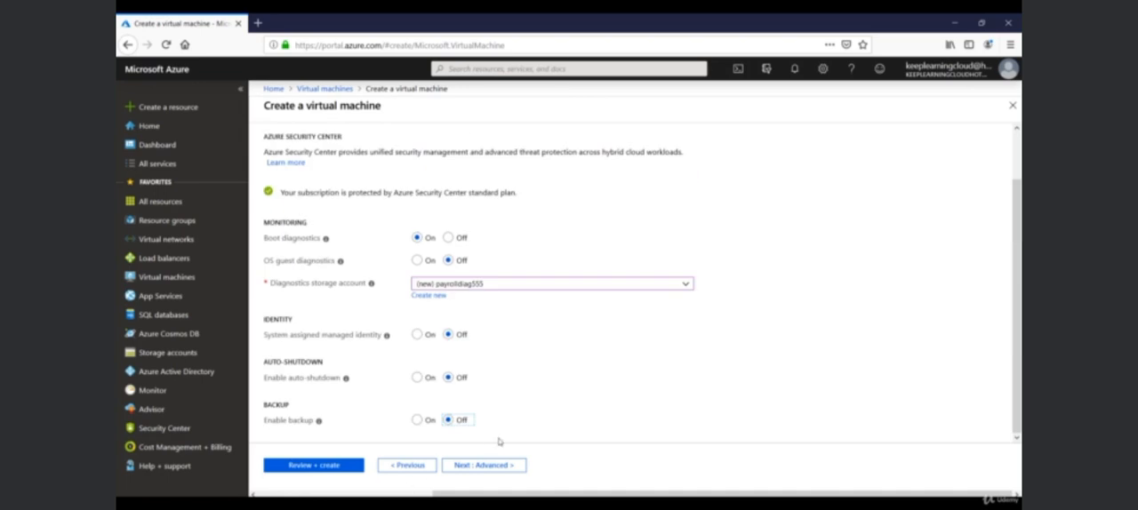
Browse the extensions available in the advanced settings and add Microsoft Antimalware with its default scan settings.
left_click(486, 466)
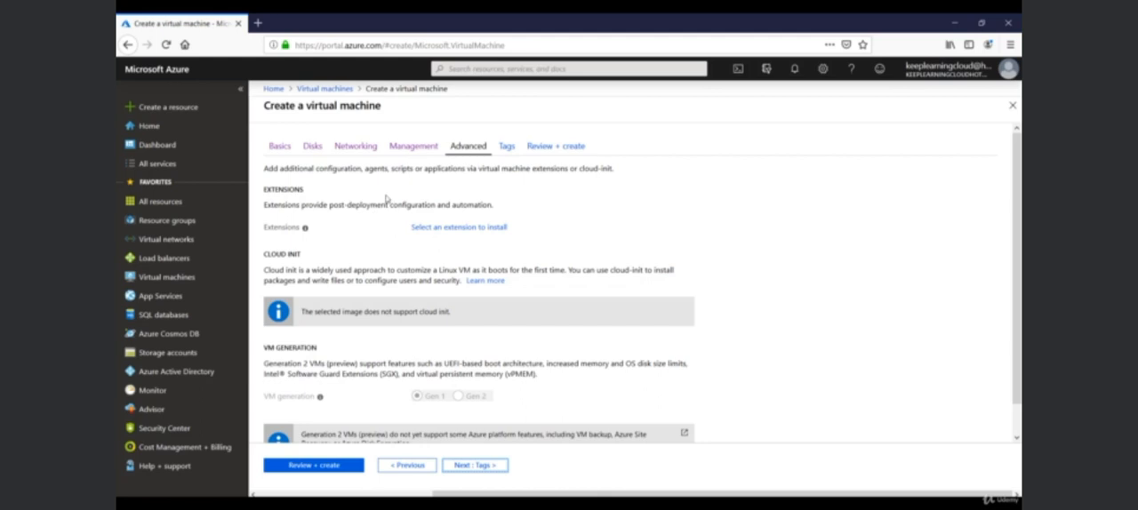
left_click(455, 228)
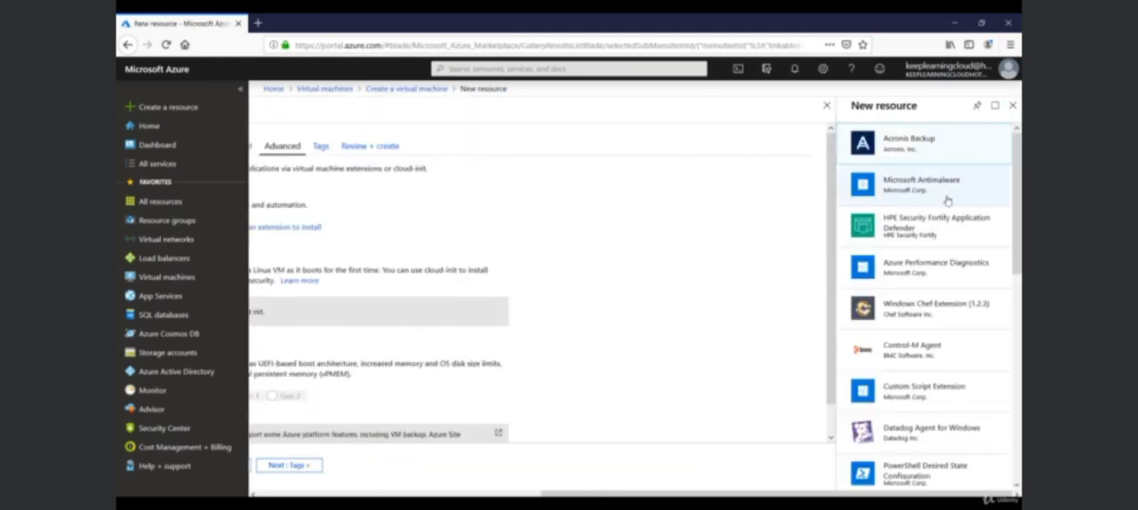
scroll(933, 364, "down", 3)
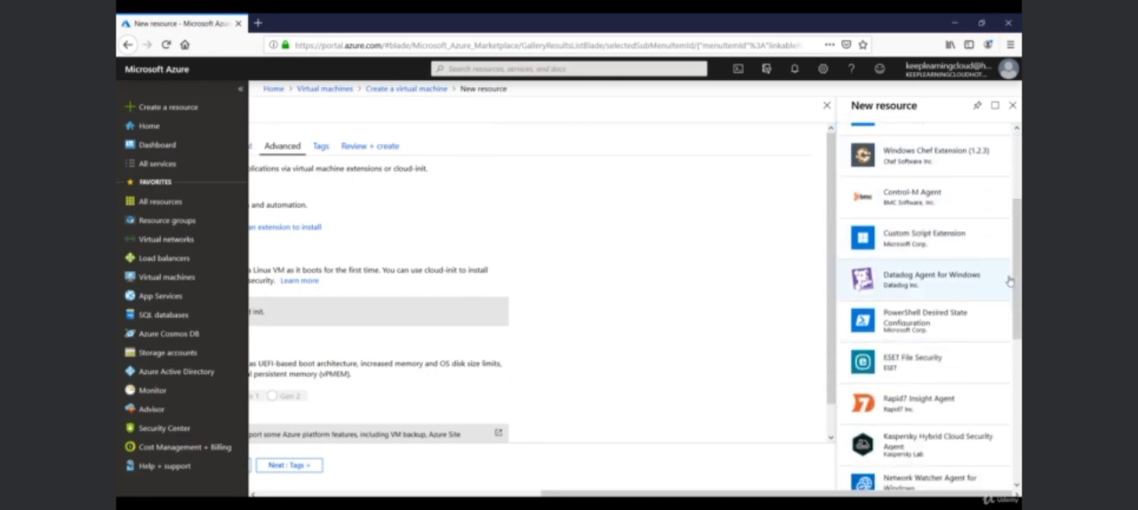
scroll(1005, 283, "down", 3)
scroll(1019, 441, "down", 4)
scroll(1019, 441, "up", 5)
scroll(1018, 442, "up", 5)
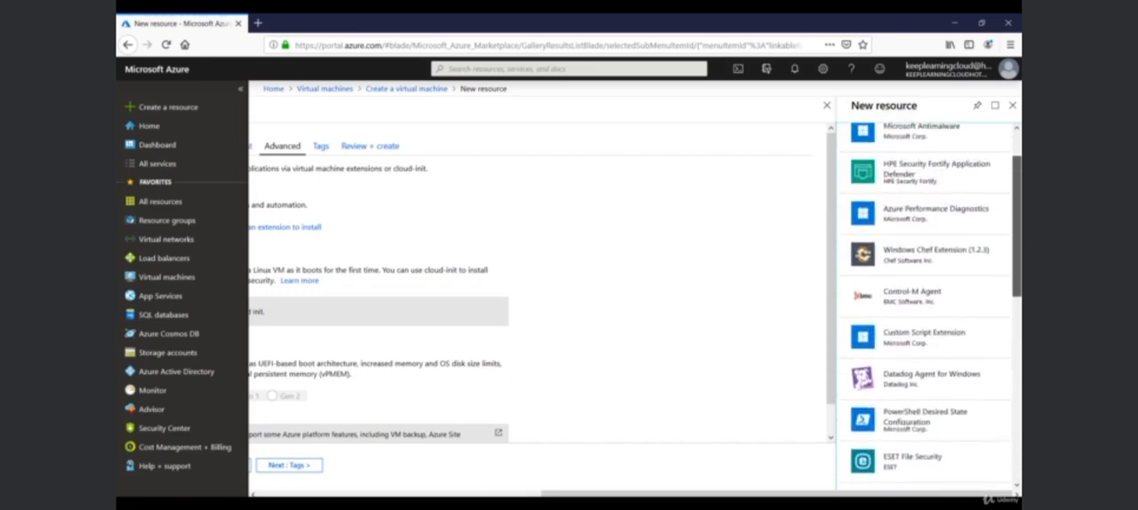
scroll(924, 302, "up", 1)
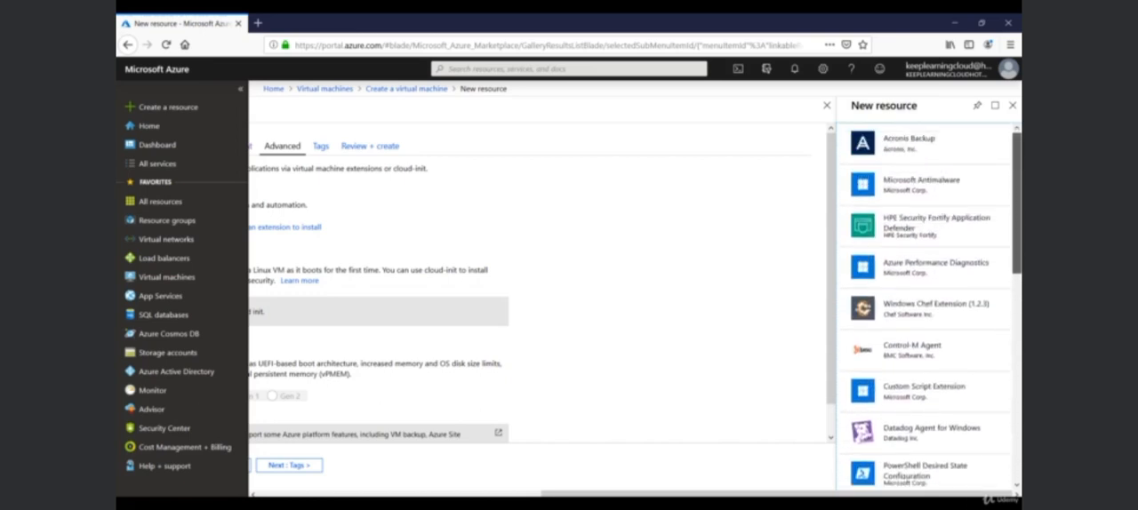
left_click(921, 192)
left_click(719, 459)
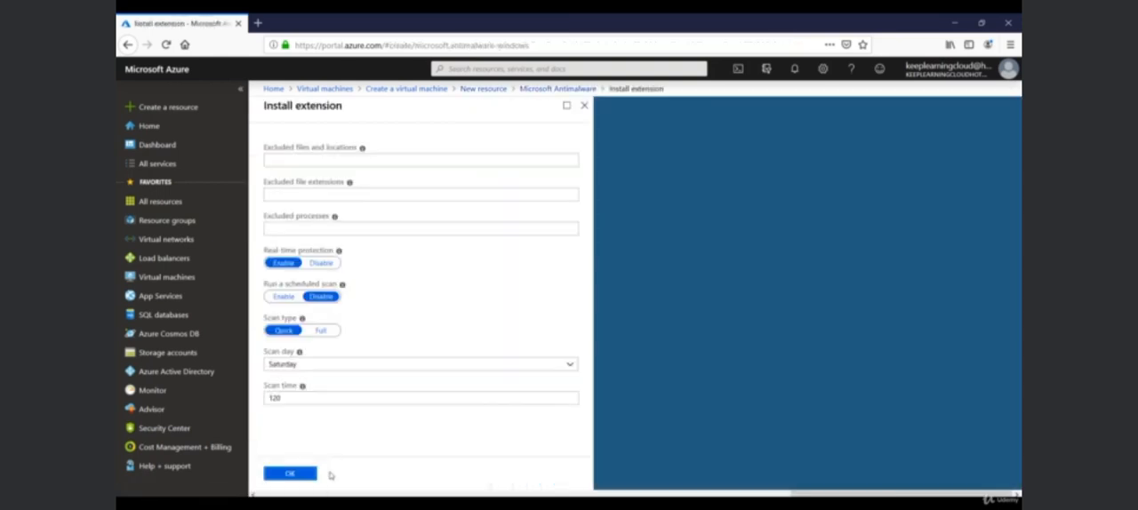
left_click(293, 471)
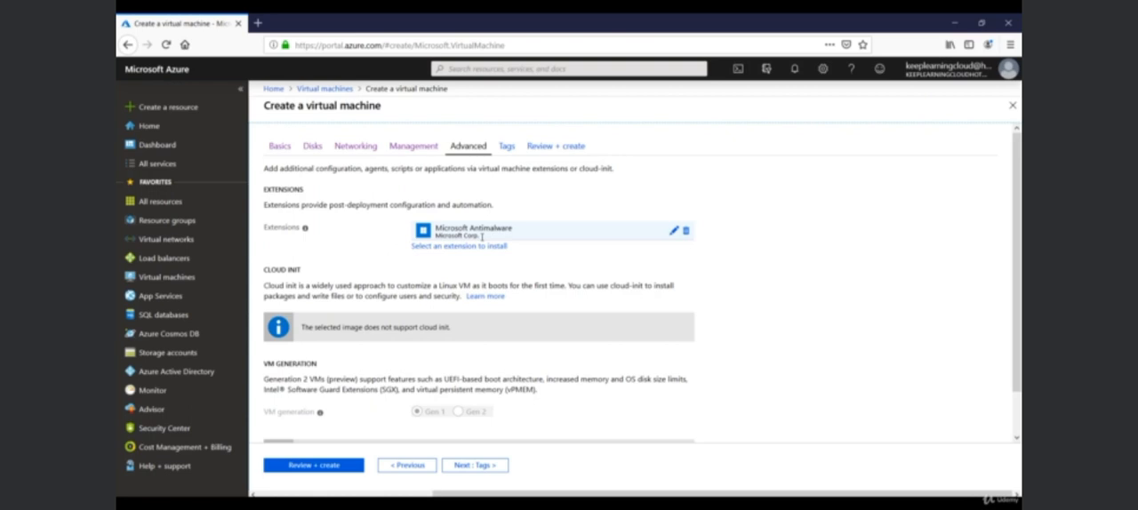
Read the cloud init description and support notice, and look at the VM generation options.
scroll(301, 250, "down", 1)
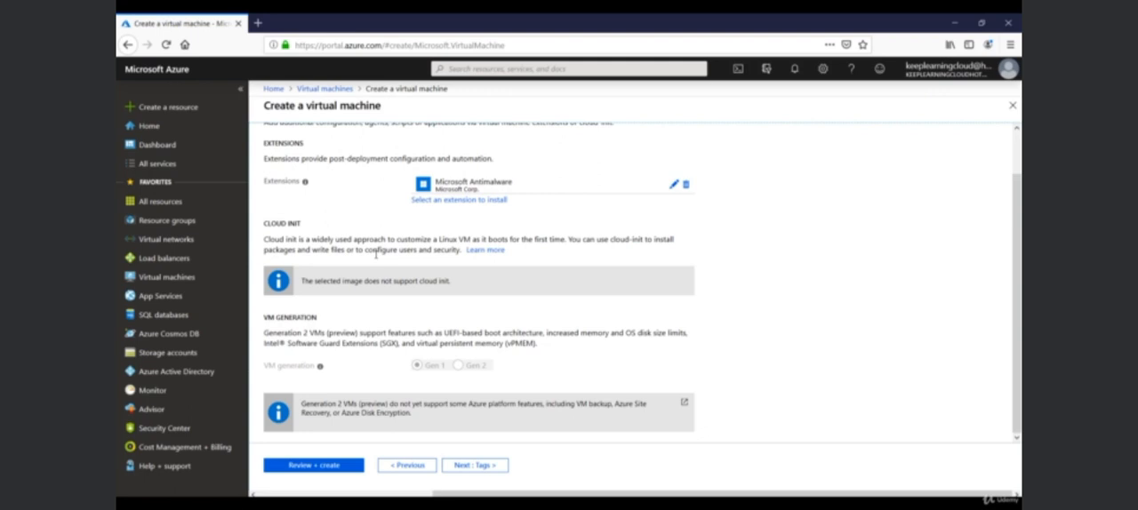
left_click_drag(302, 282, 451, 281)
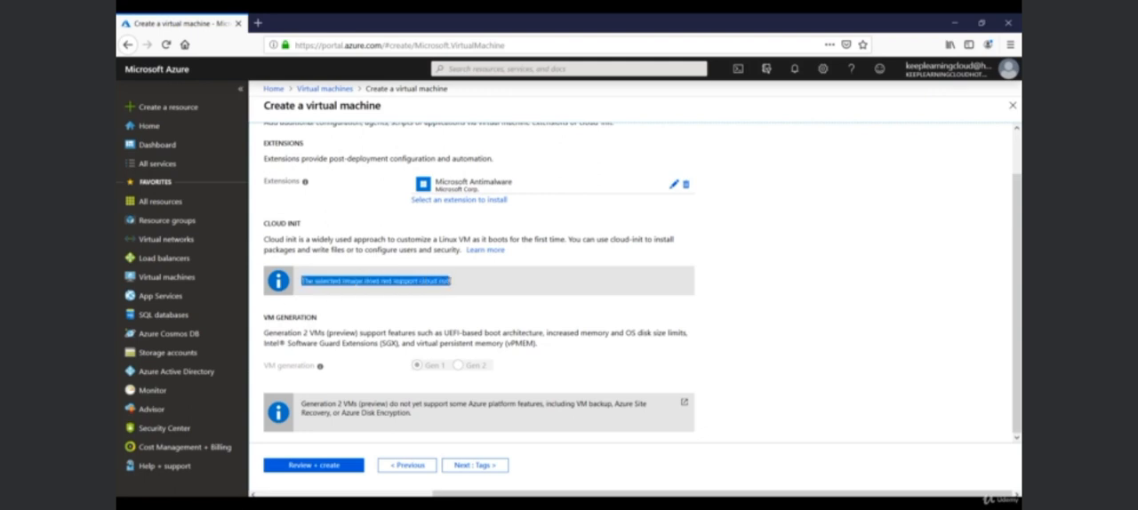
left_click_drag(436, 239, 465, 240)
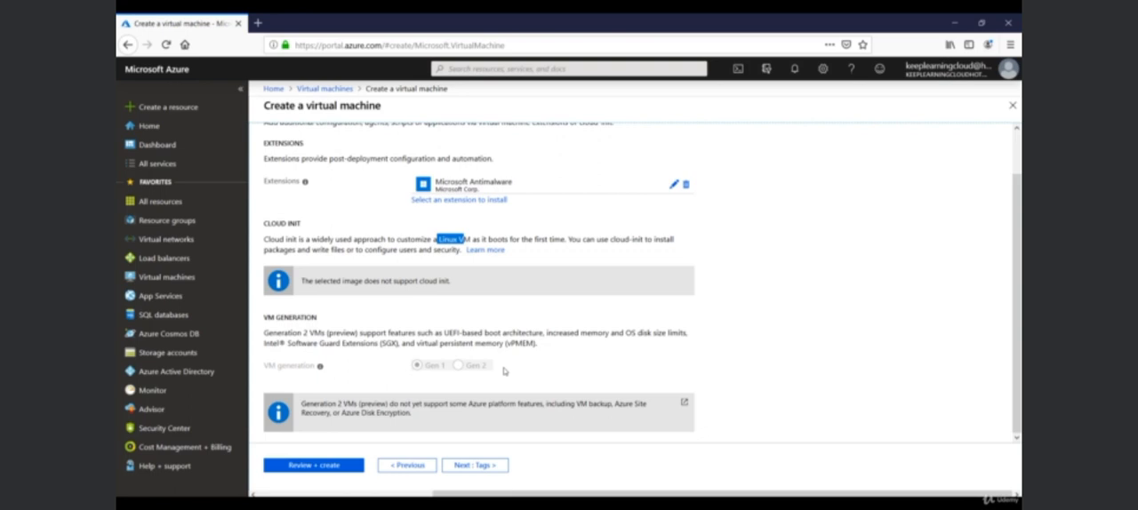
Proceed to the virtual machine's tags and add a tag called Name with the value Webserver for all resources.
left_click(484, 466)
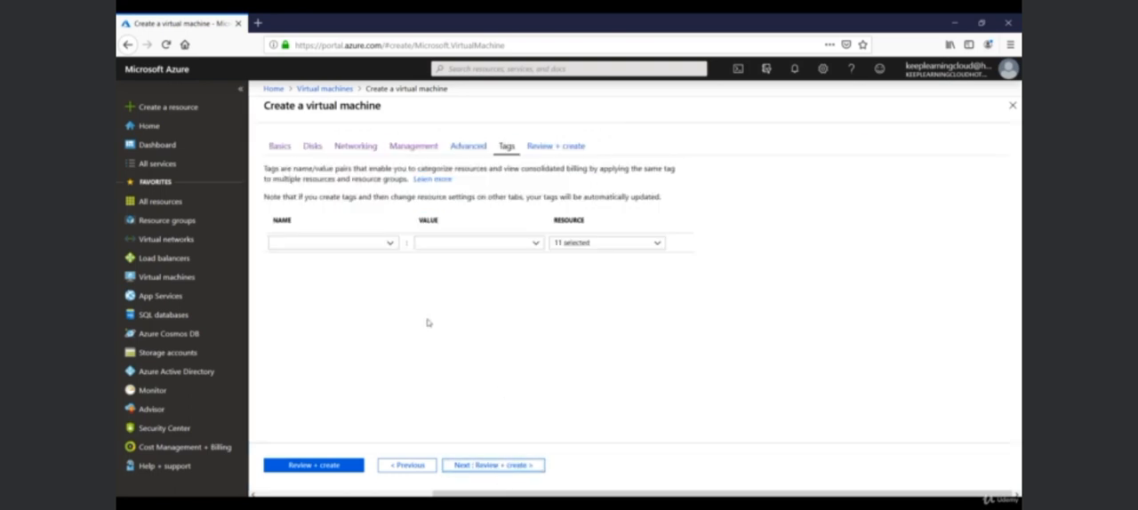
left_click(376, 243)
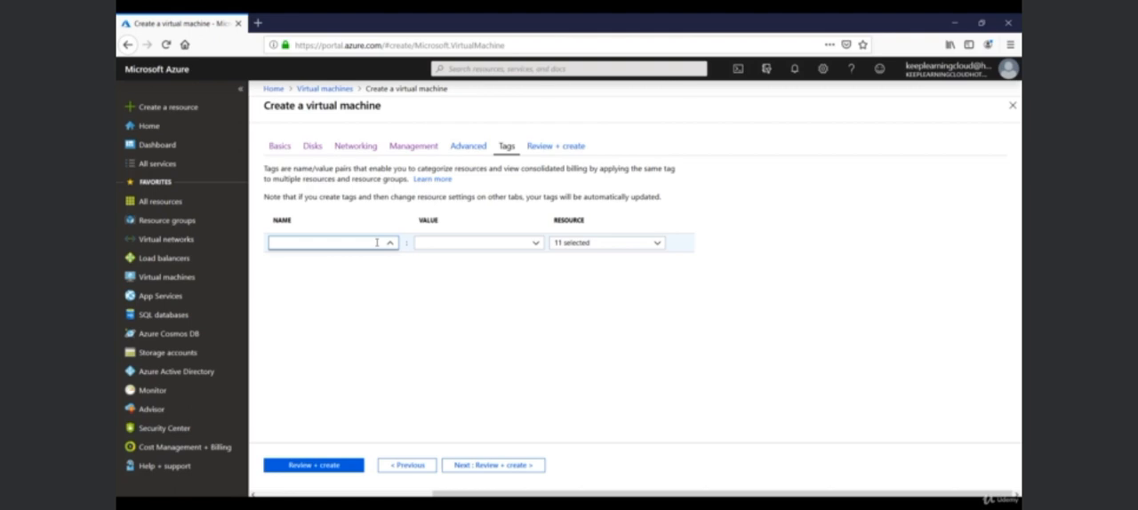
type("Name")
key("Tab")
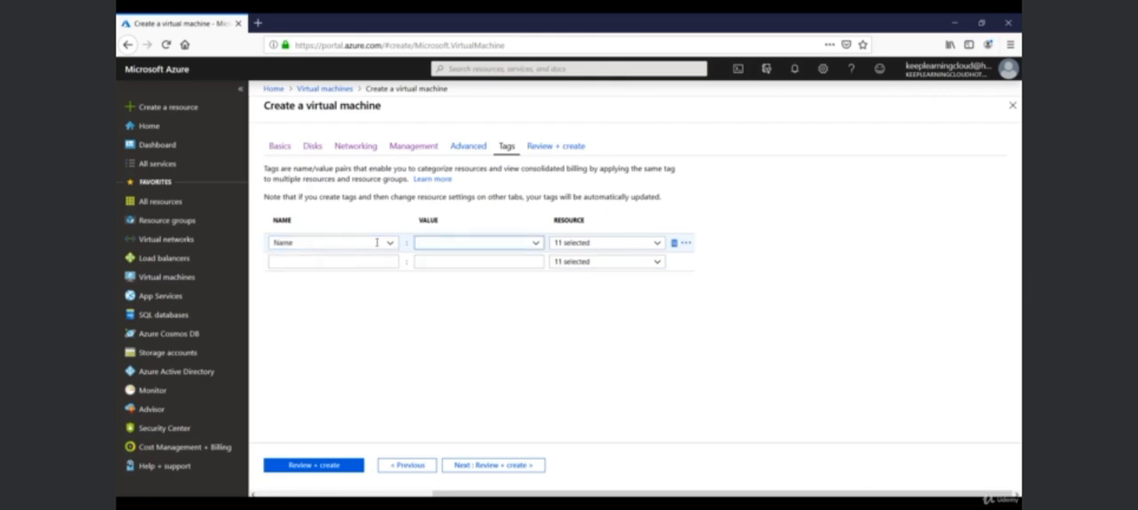
type("Webserver")
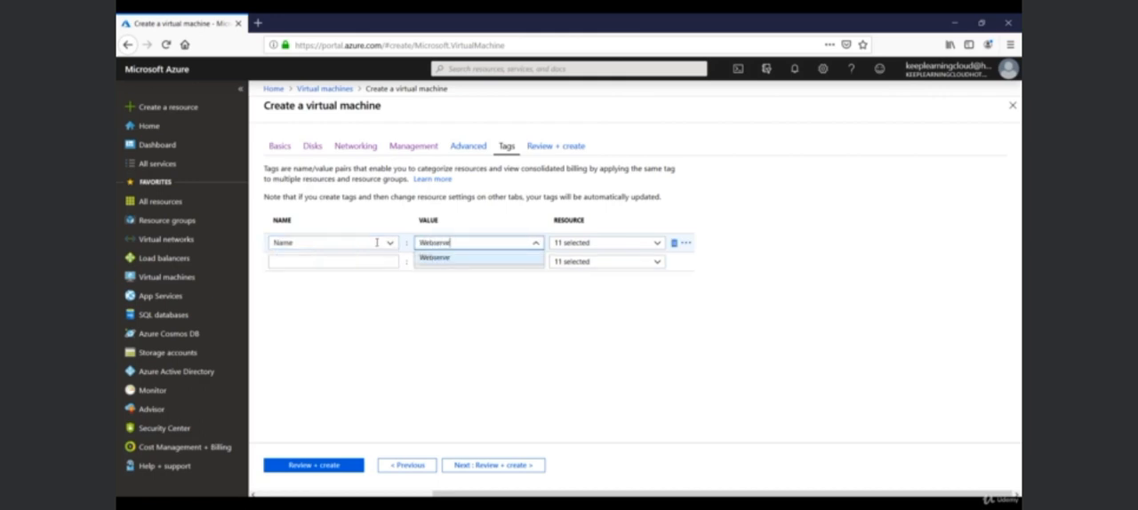
key("Tab")
Add a second tag called Owner with the owner's first name as its value.
left_click(358, 260)
type("Own")
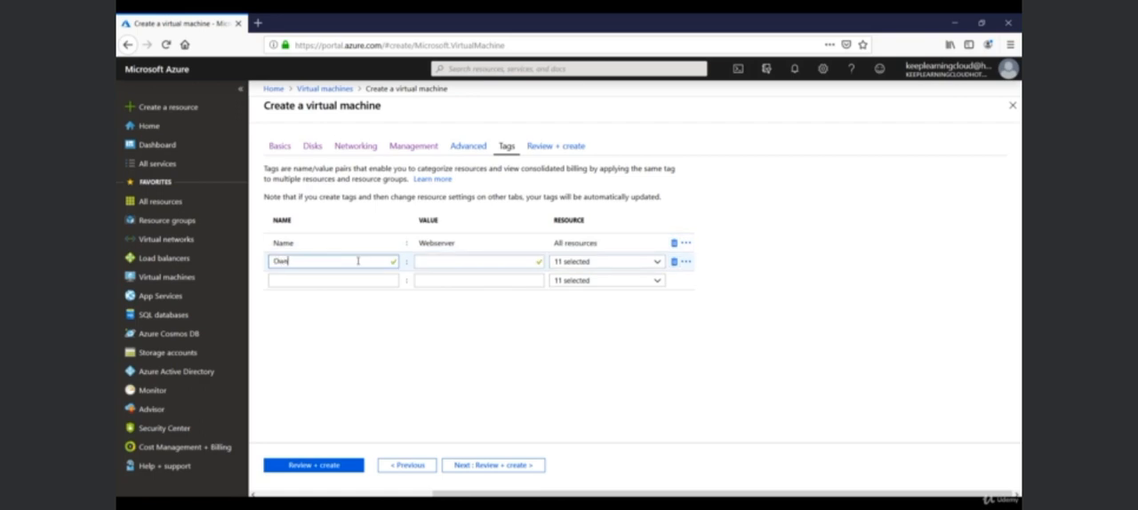
type("er")
key("Tab")
type("Rob")
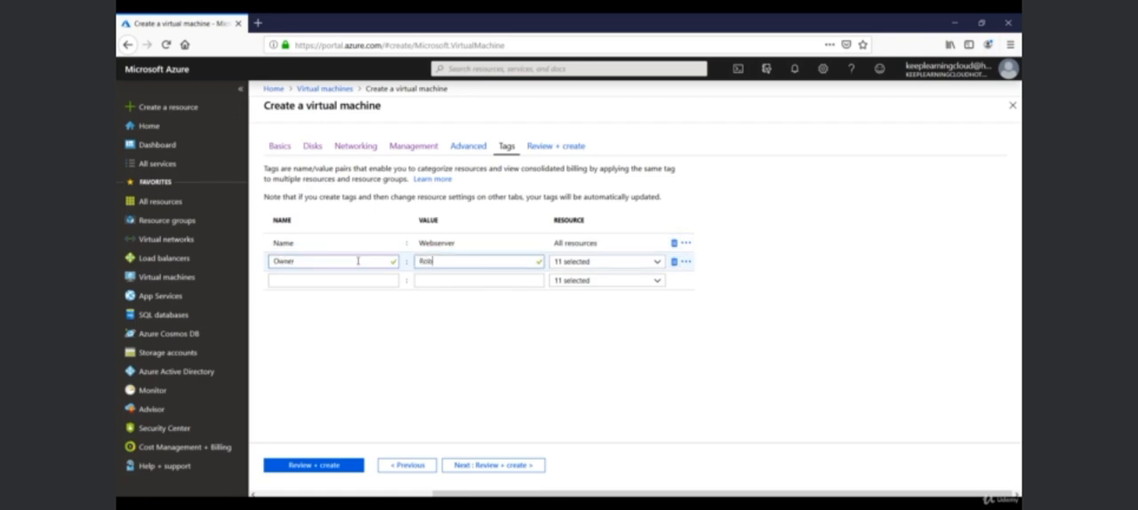
Add an Application Owner tag with the application owner's first name as its value.
left_click(352, 280)
type("A")
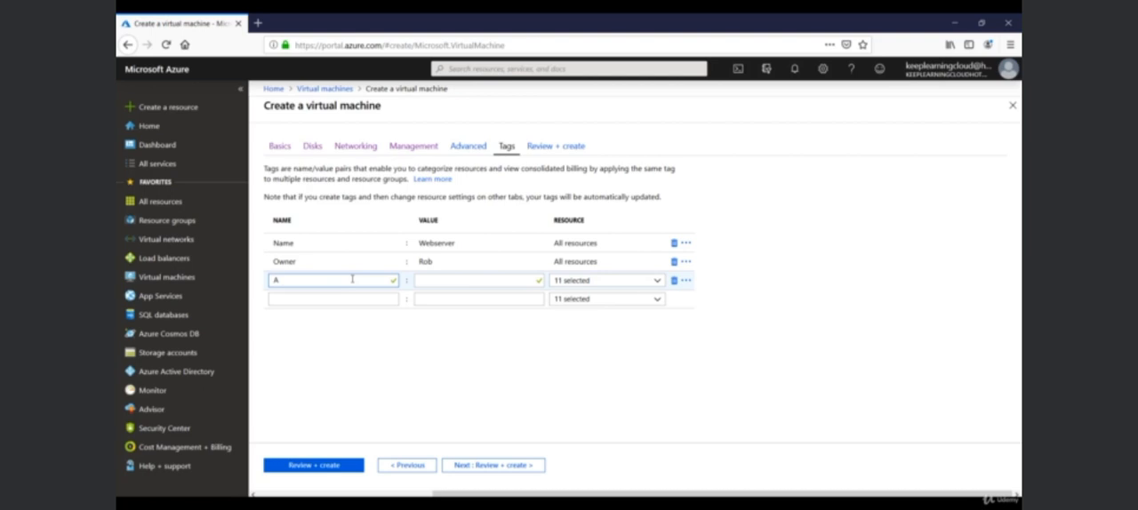
type("pplication Owner")
left_click(450, 279)
type("Ste")
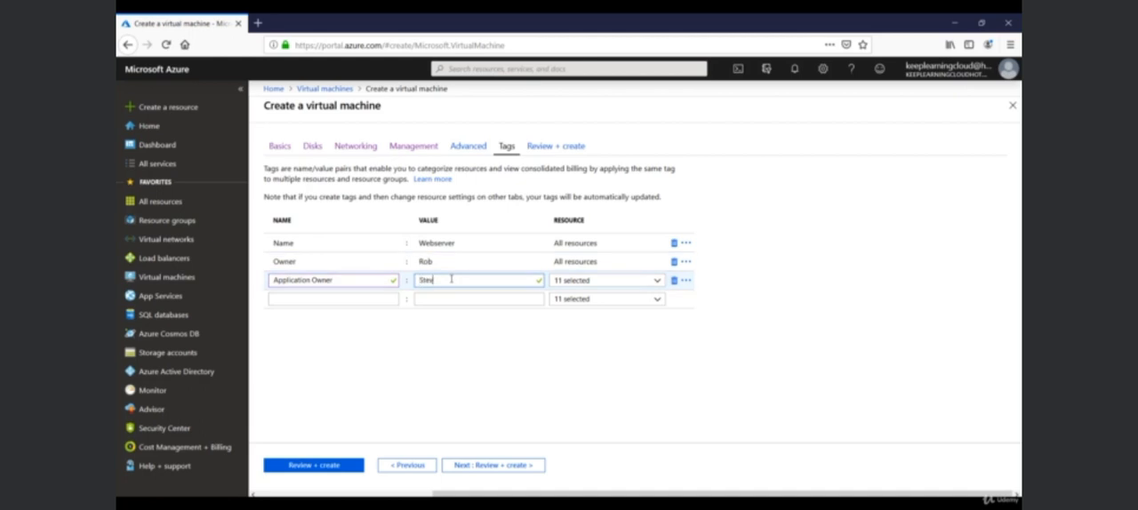
type("ve")
Add a Backup team tag with the responsible person's first name as its value.
left_click(350, 297)
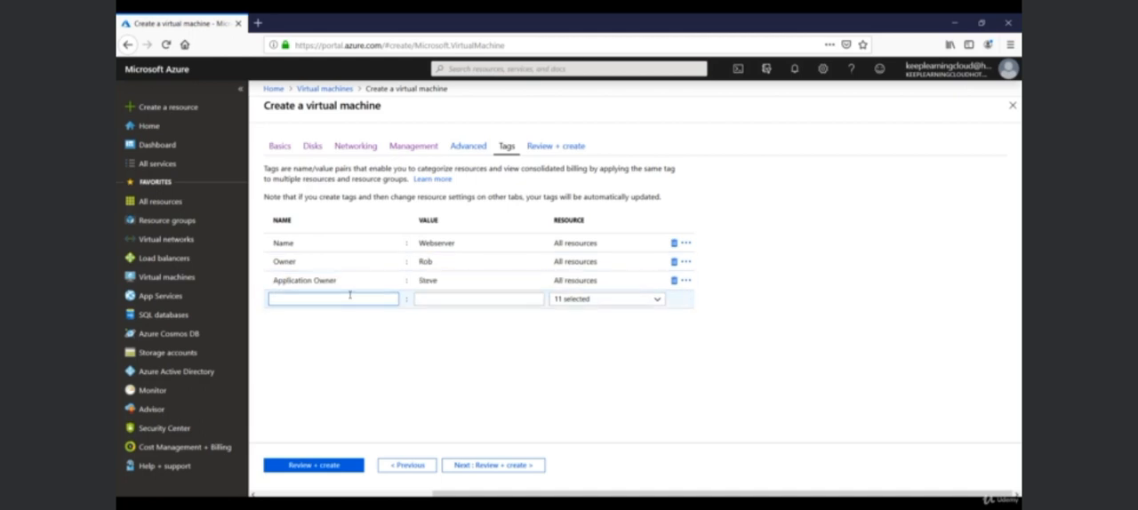
type("Backup team")
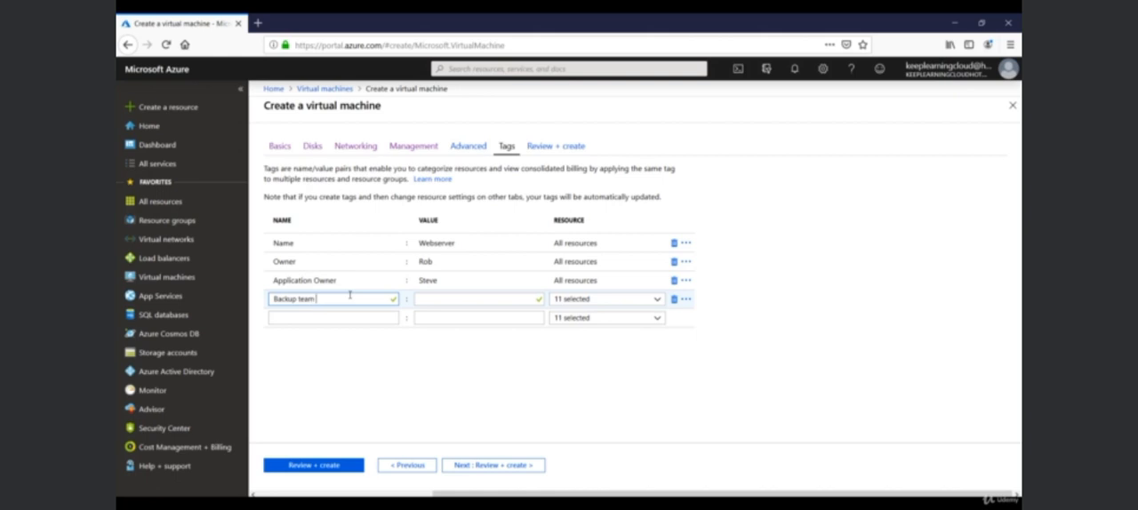
key("Tab")
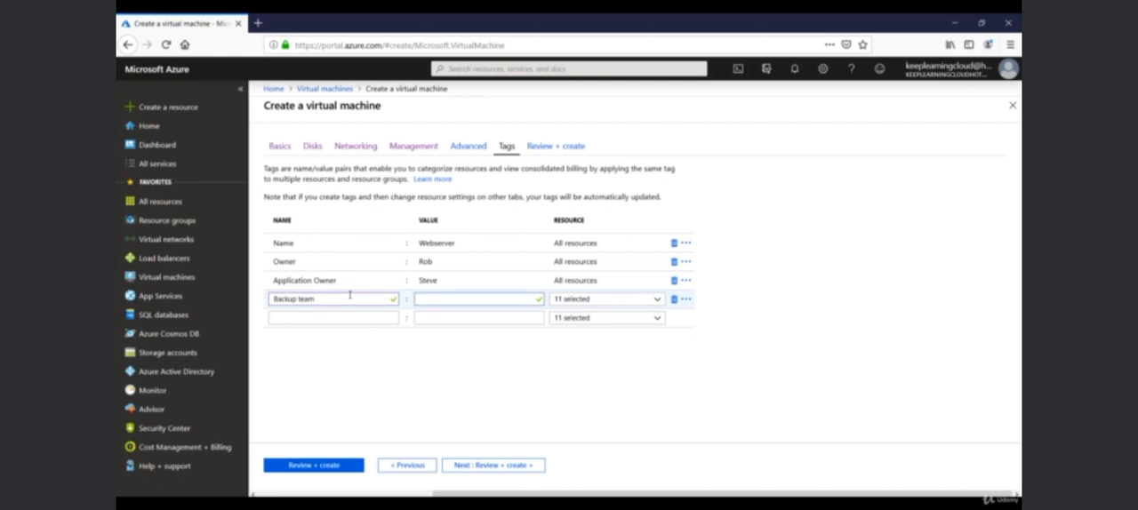
type("May")
Add a Business Unit tag with the value Payroll.
left_click(361, 318)
type("Business")
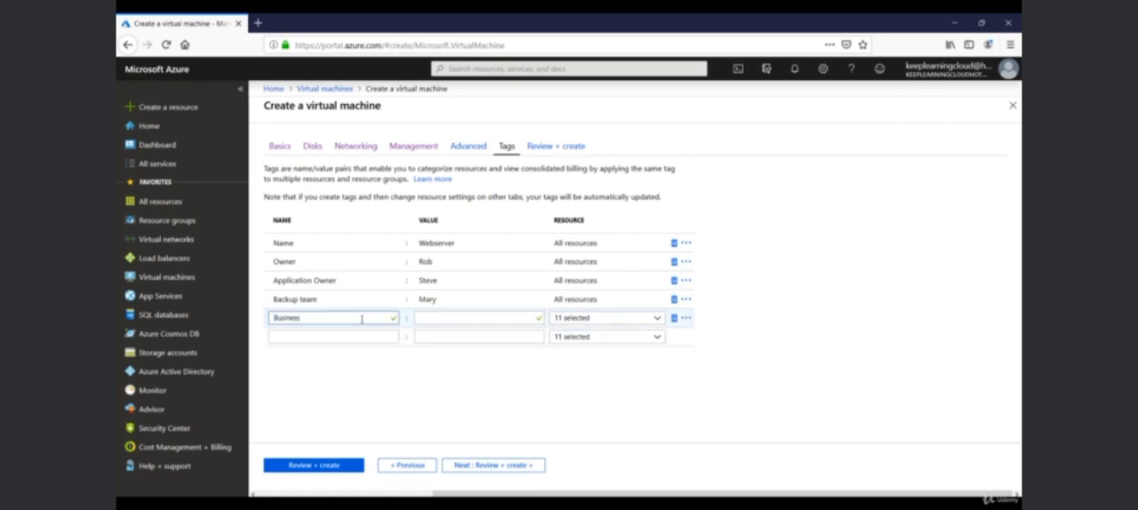
type(" Unit")
key("Tab")
type("Payri")
key("BackSpace")
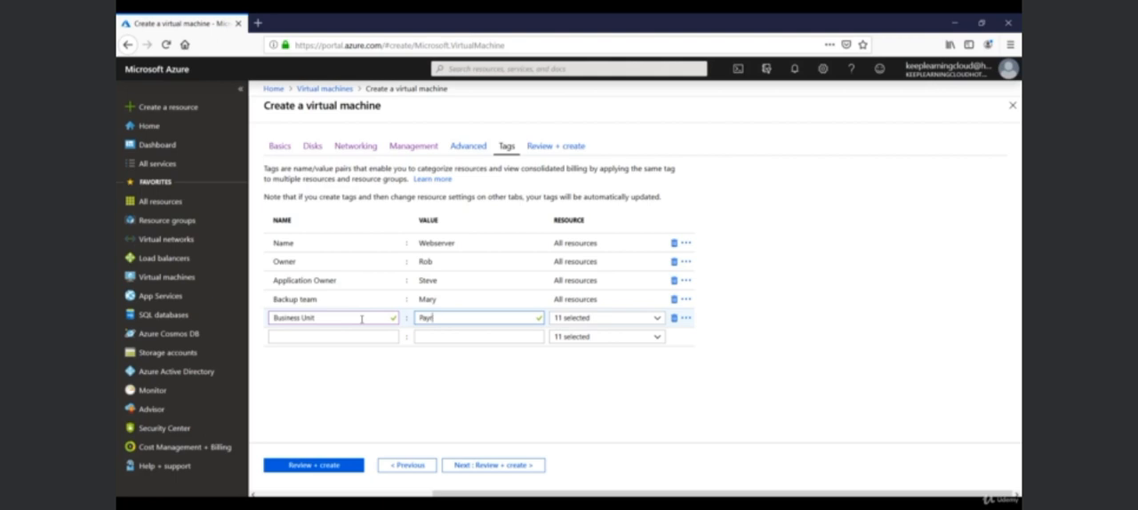
type("oll")
key("Tab")
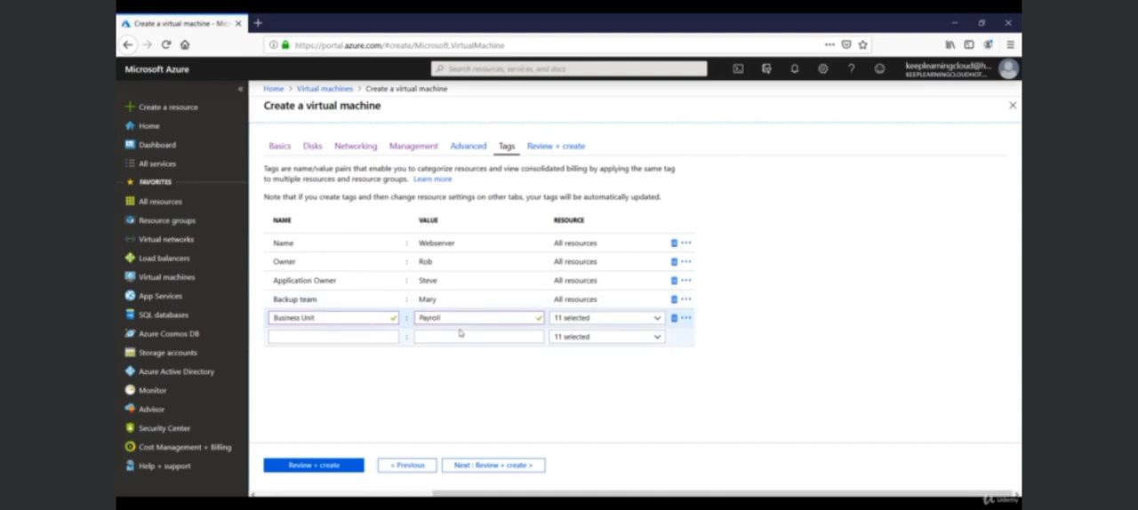
Validate the complete configuration and create the virtual machine.
left_click(477, 466)
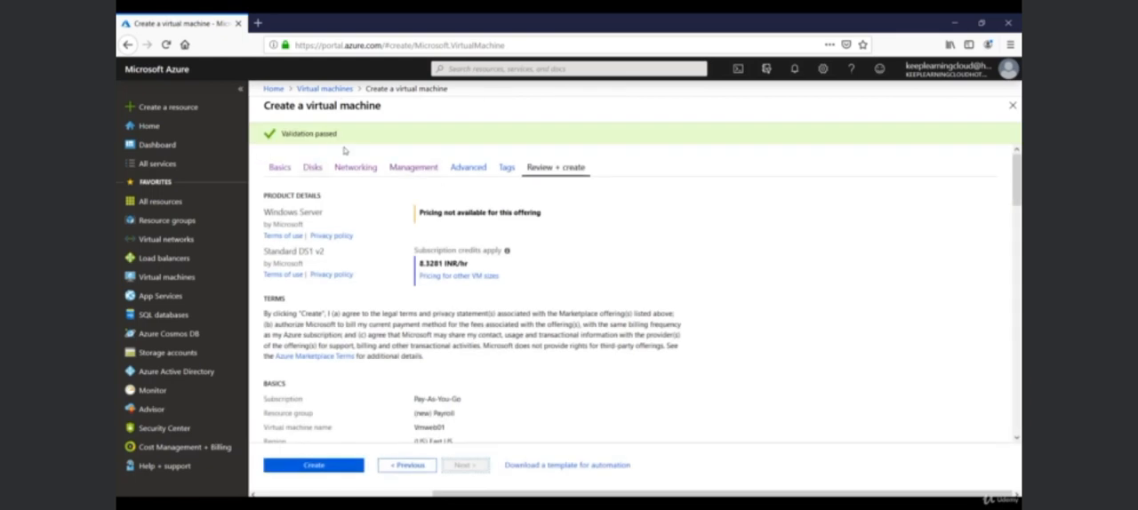
left_click(336, 468)
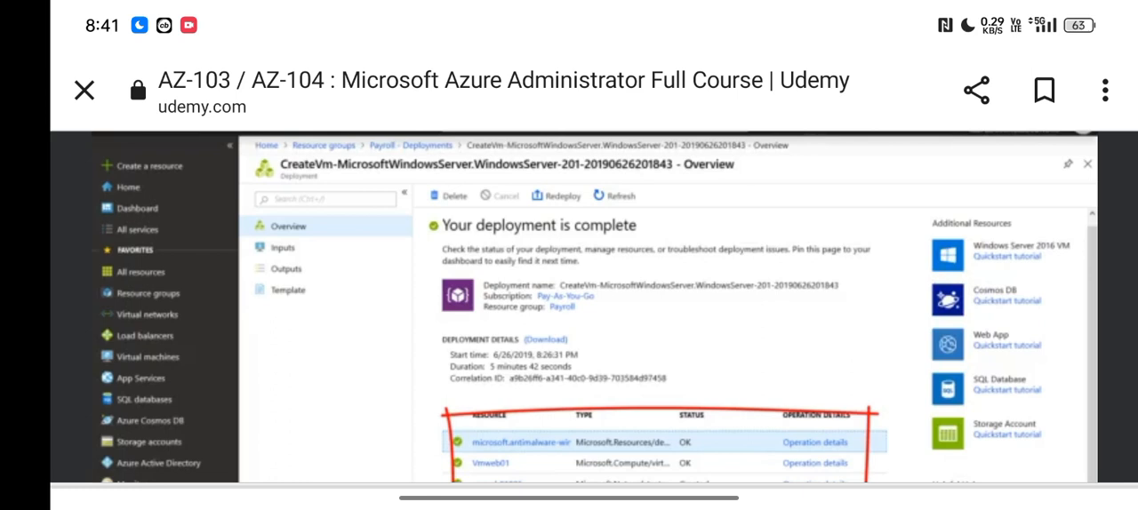
scroll(569, 267, "down", 5)
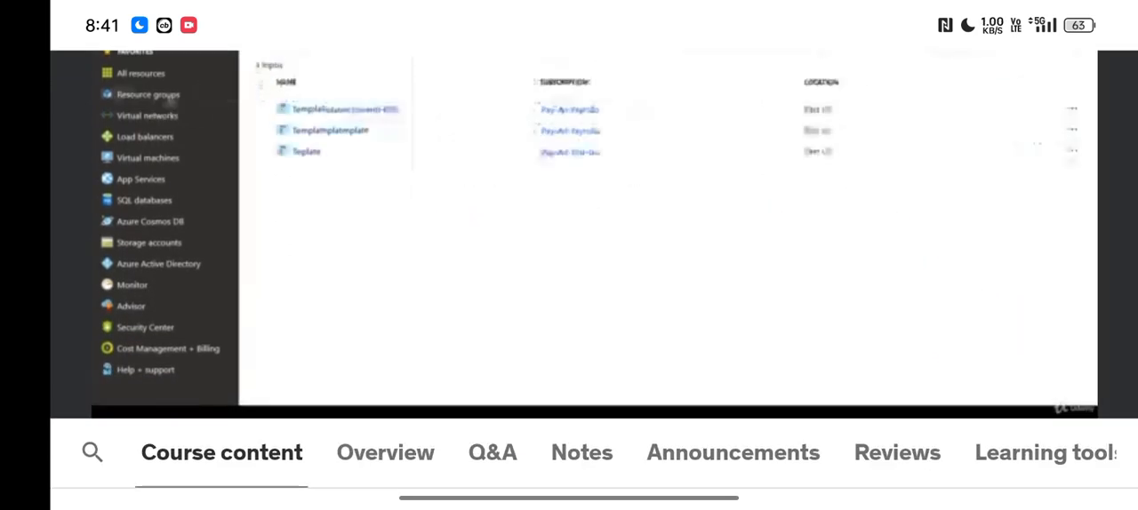
scroll(569, 267, "down", 2)
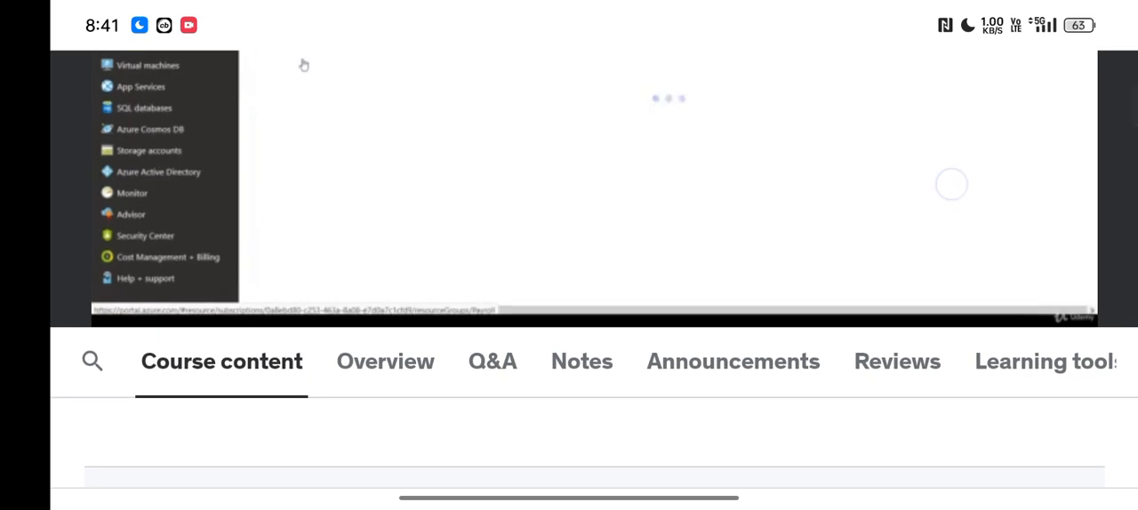
left_click(569, 178)
left_click(1036, 401)
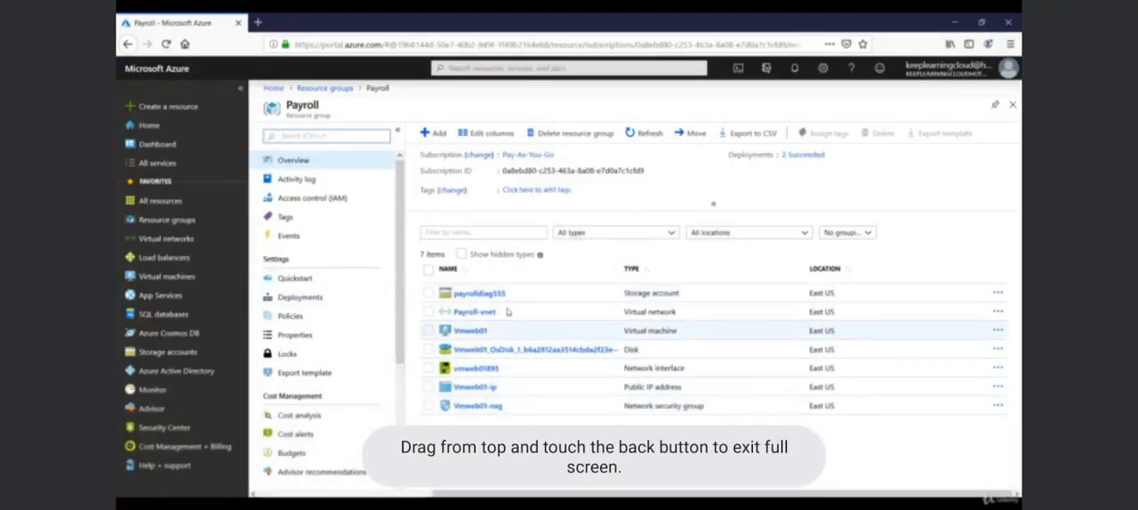
left_click(568, 238)
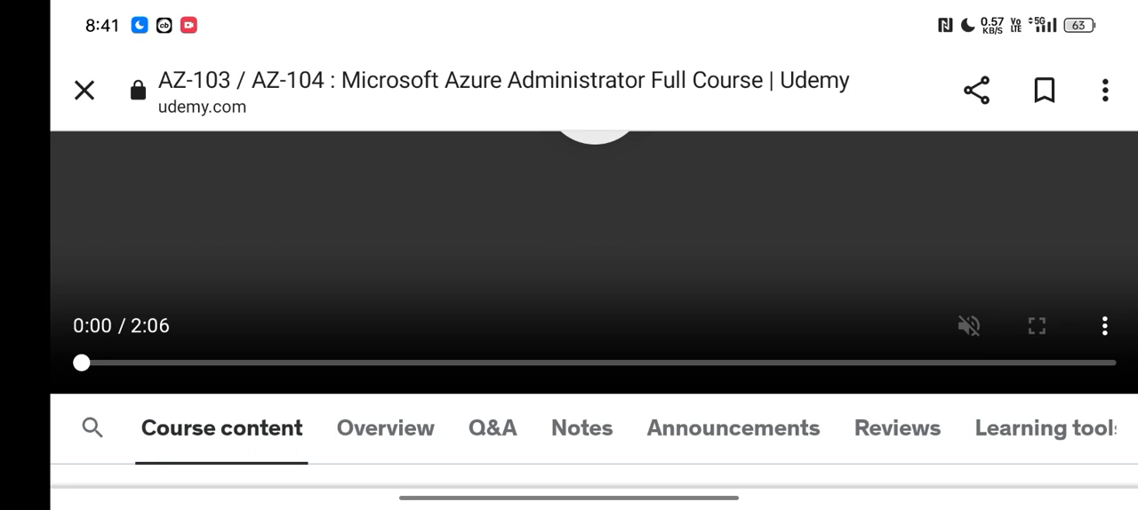
left_click(1040, 334)
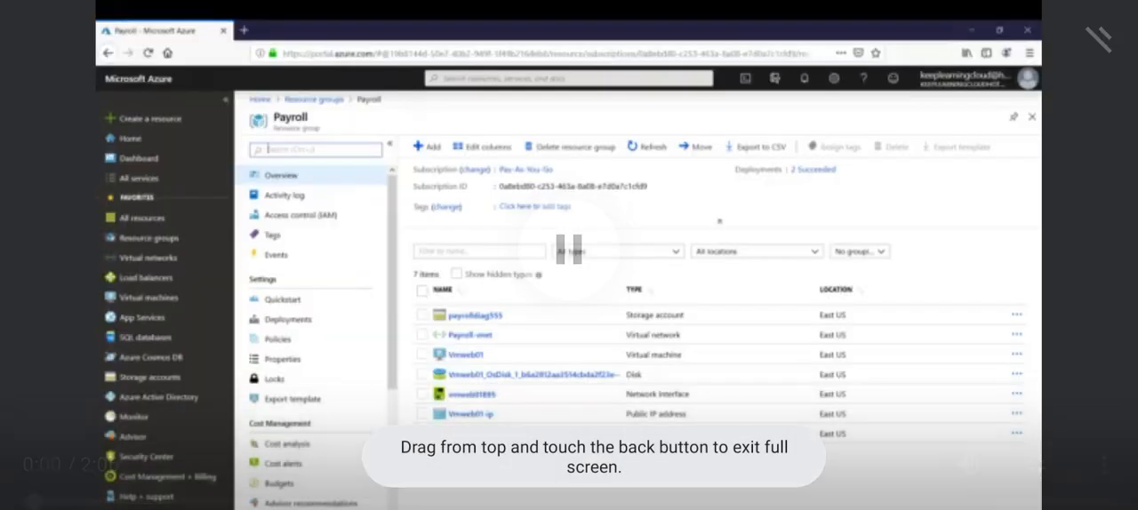
left_click(902, 249)
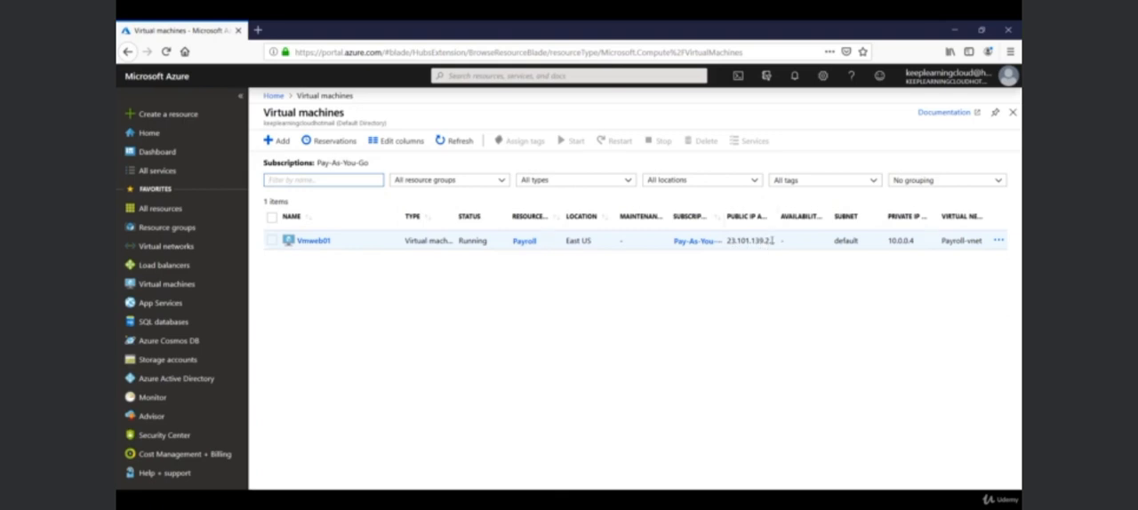
Widen the public IP address column in the virtual machines list and read the full address of Vmweb01.
left_click_drag(783, 216, 793, 217)
left_click_drag(778, 245, 622, 243)
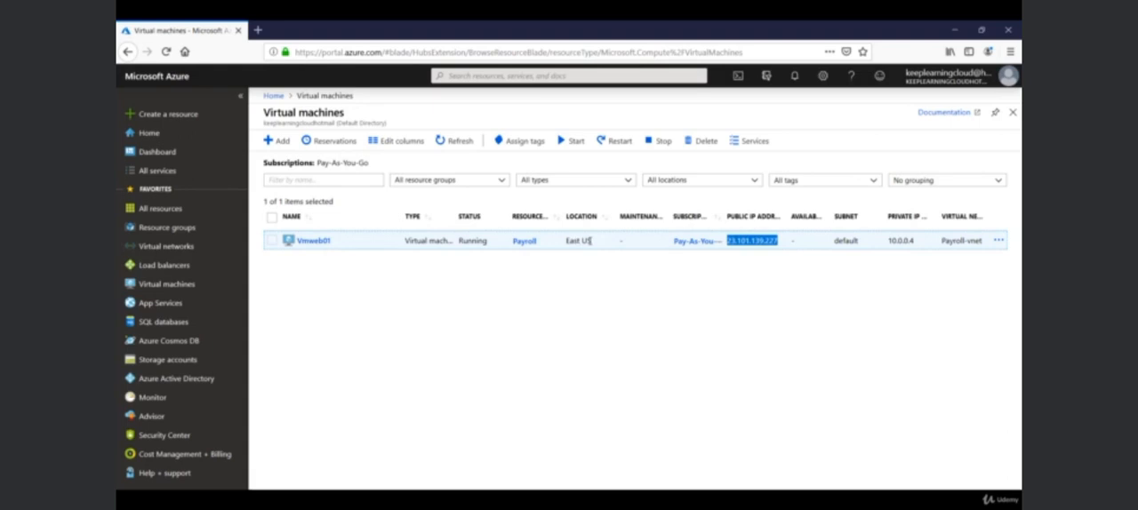
left_click(567, 264)
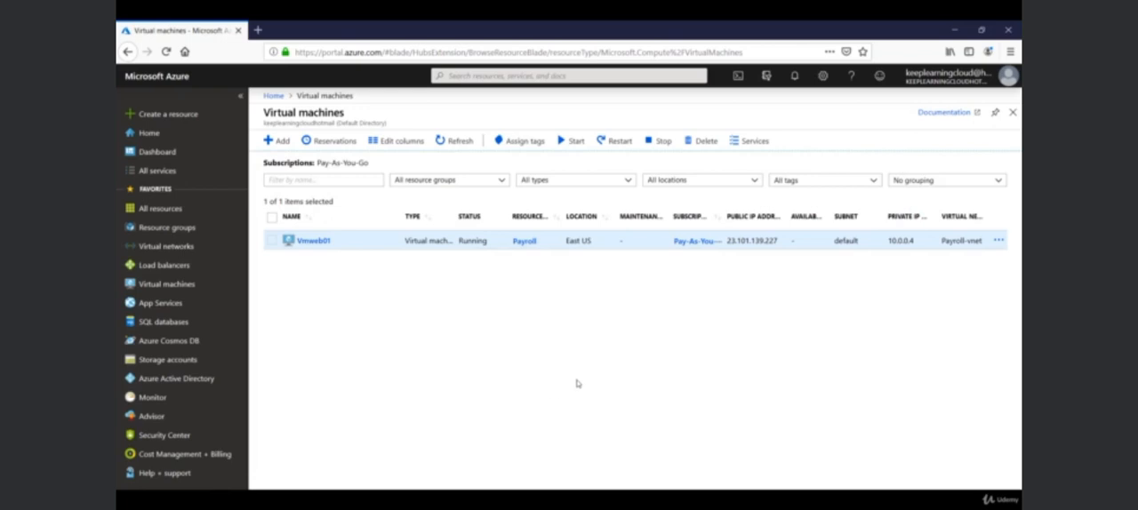
Launch Remote Desktop Connection by running mstsc.
key("super+r")
left_click_drag(269, 384, 702, 306)
type("mstsc")
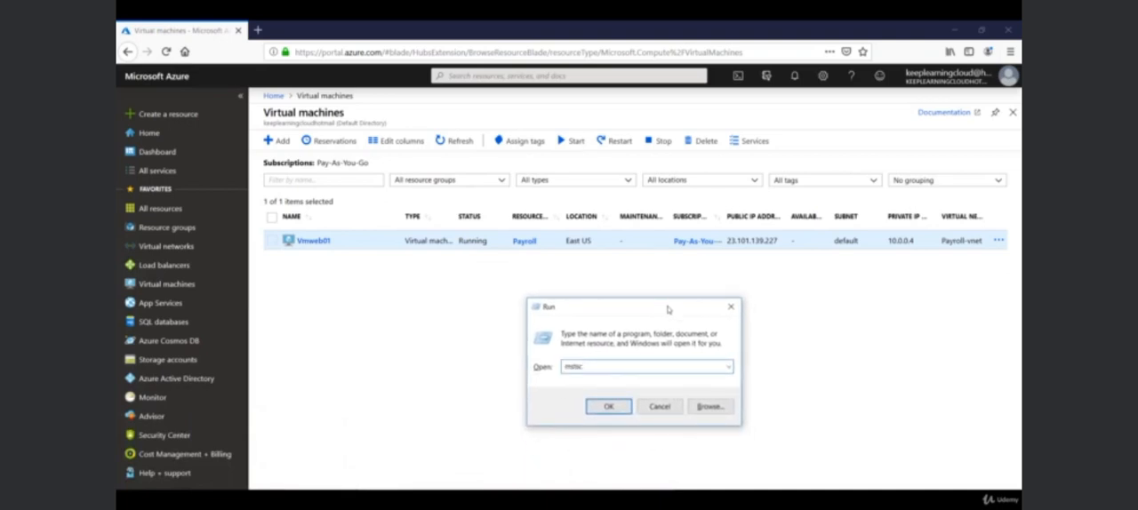
key("Return")
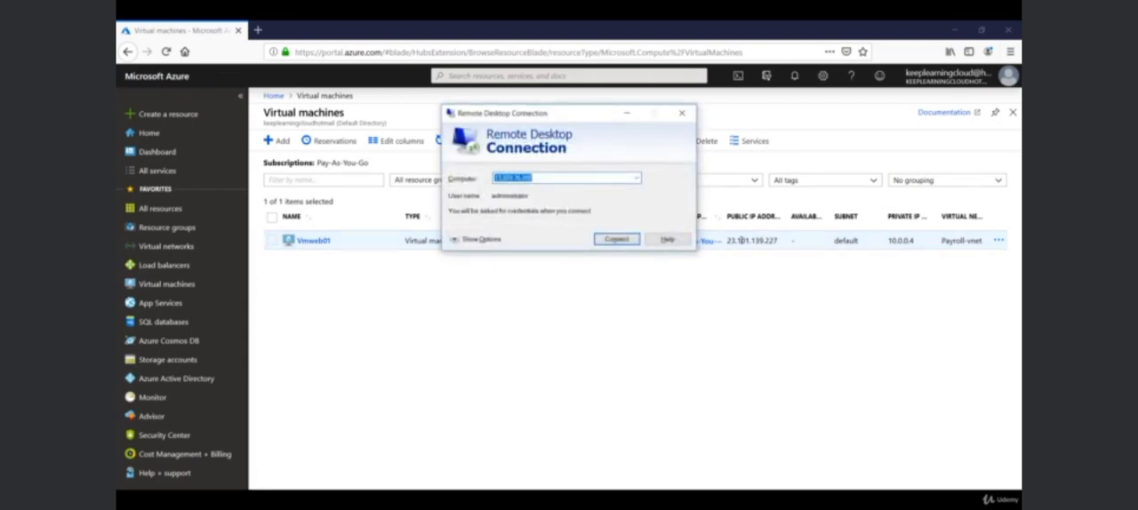
Start a remote desktop connection to the computer 23.101.139.227.
type("23.101.139")
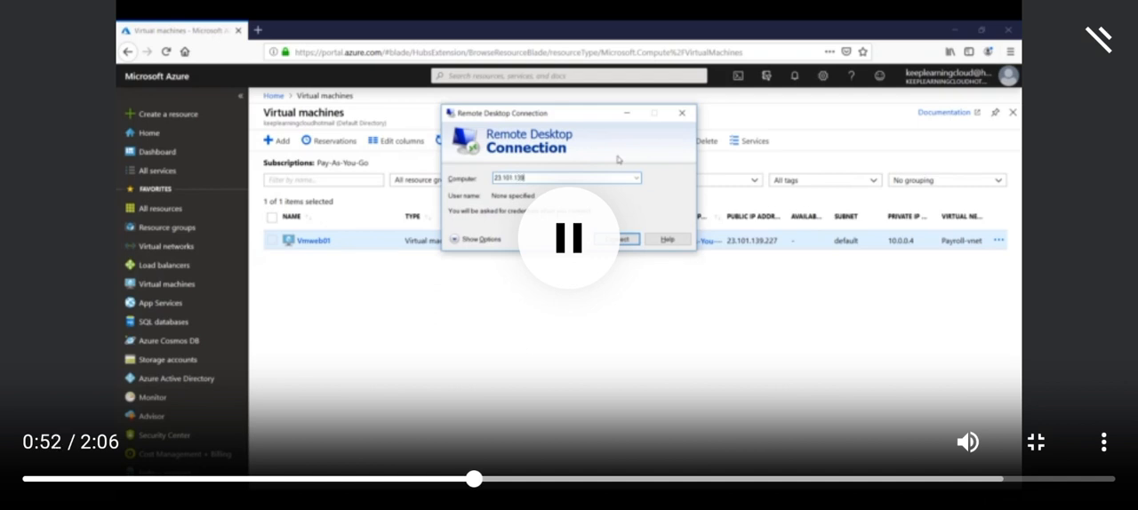
type(".227")
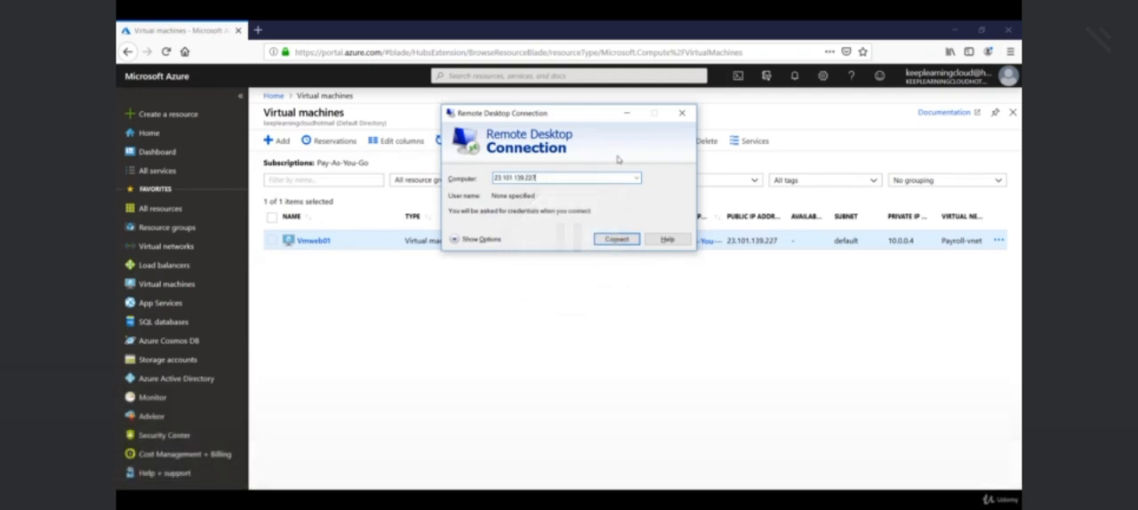
key("Return")
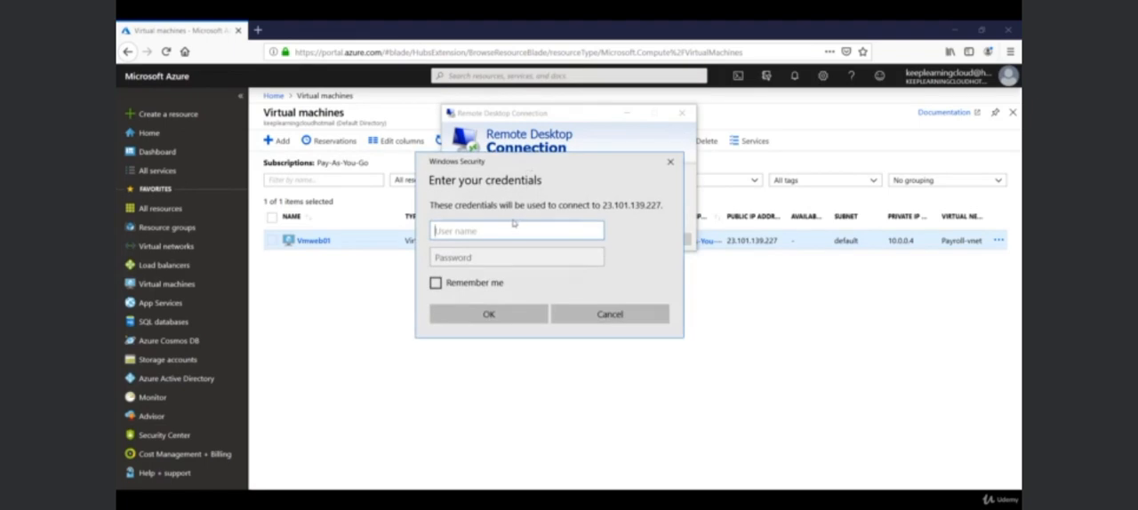
Sign in to the remote machine as rootadmin with the account password and accept its unverified certificate.
left_click_drag(551, 162, 550, 135)
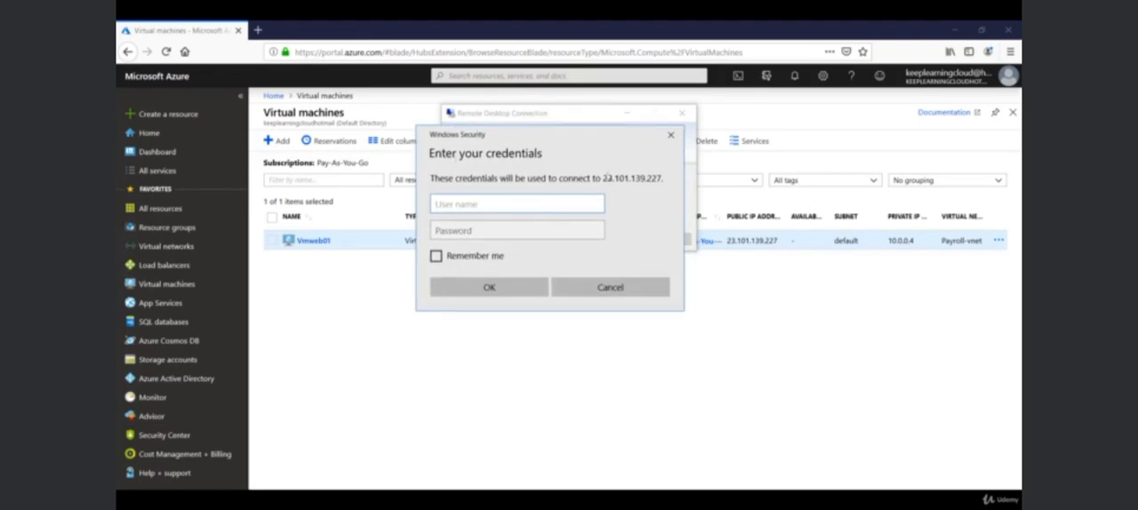
left_click(465, 230)
left_click(476, 205)
type("rootadmin")
key("Tab")
type("••••••••")
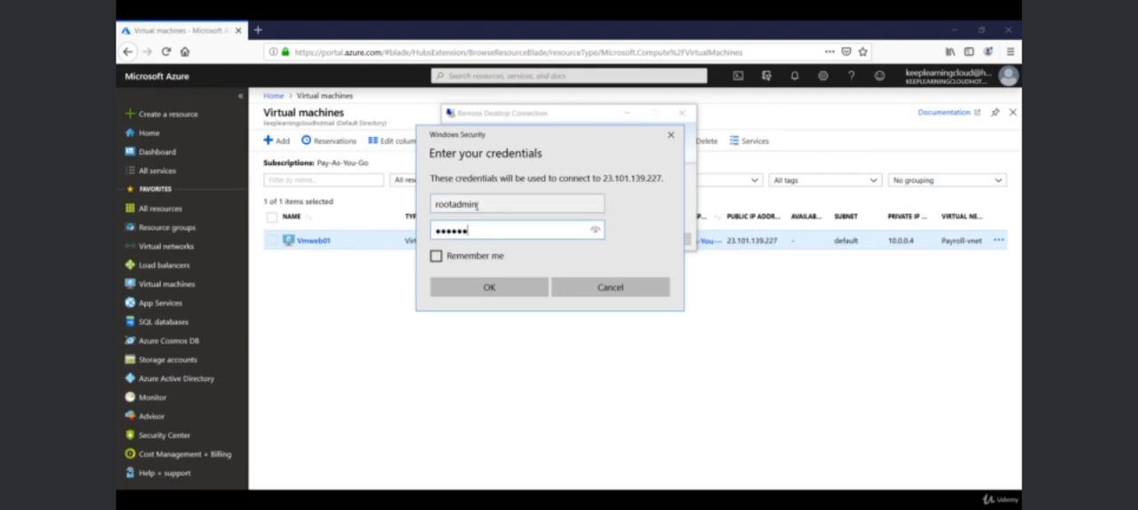
type("••••")
key("Return")
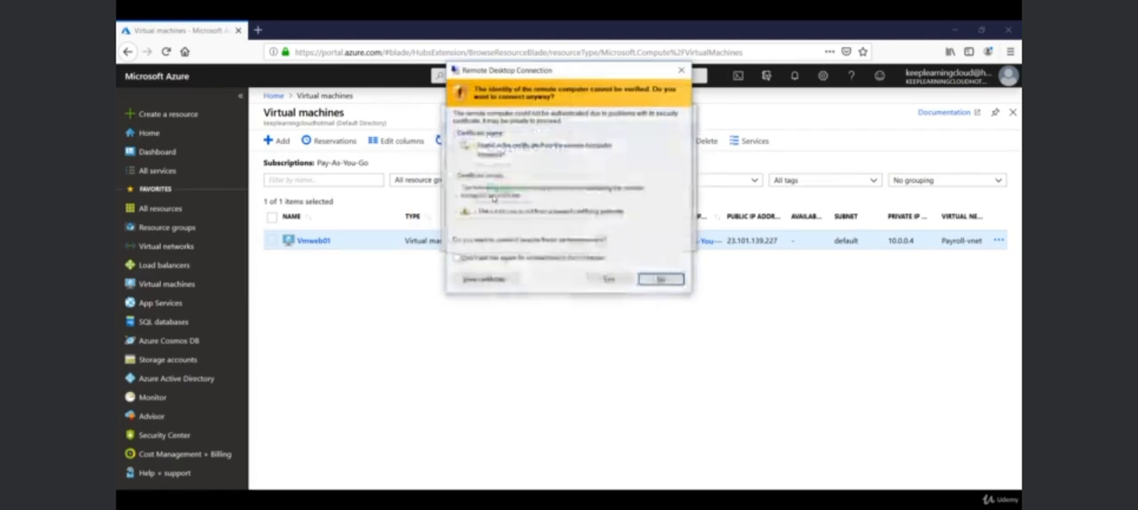
left_click(604, 280)
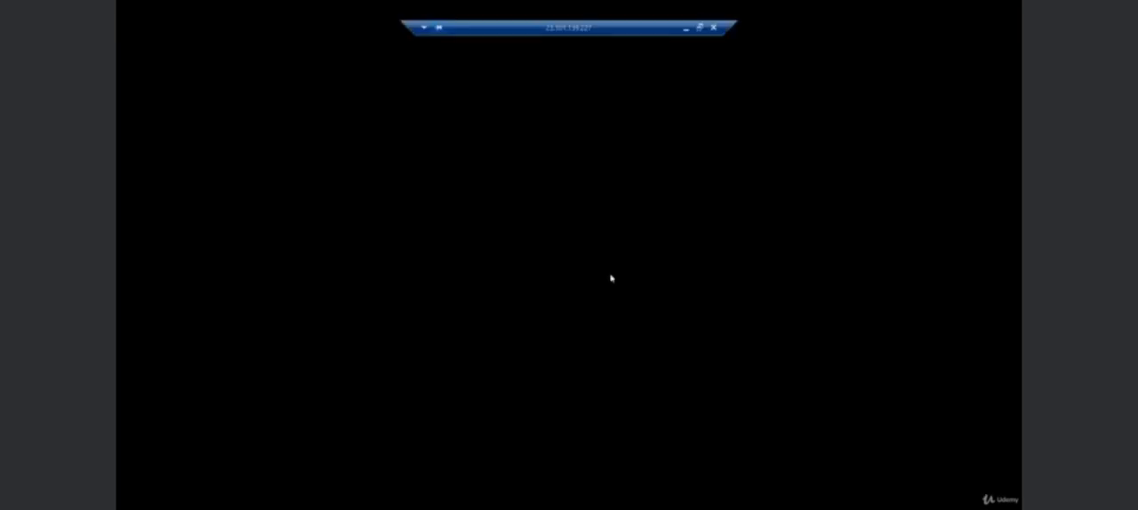
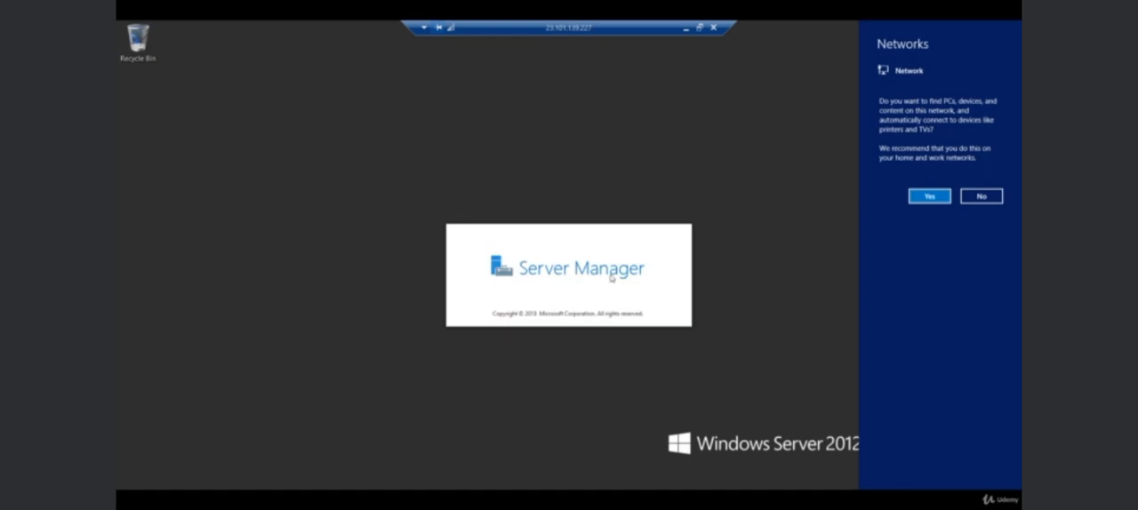
Allow the remote server to find PCs, devices and content on its network.
left_click(929, 196)
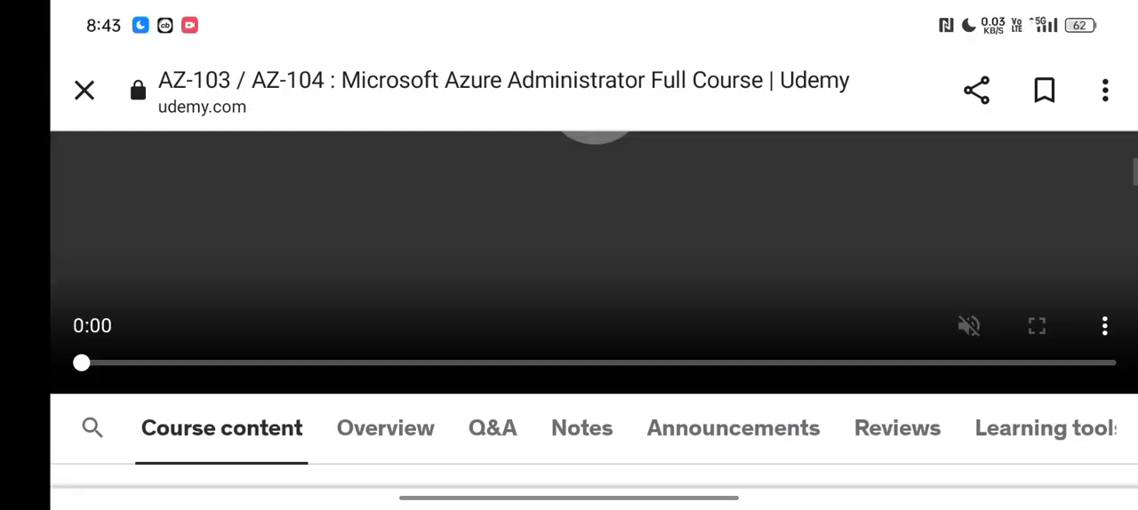
left_click(1037, 327)
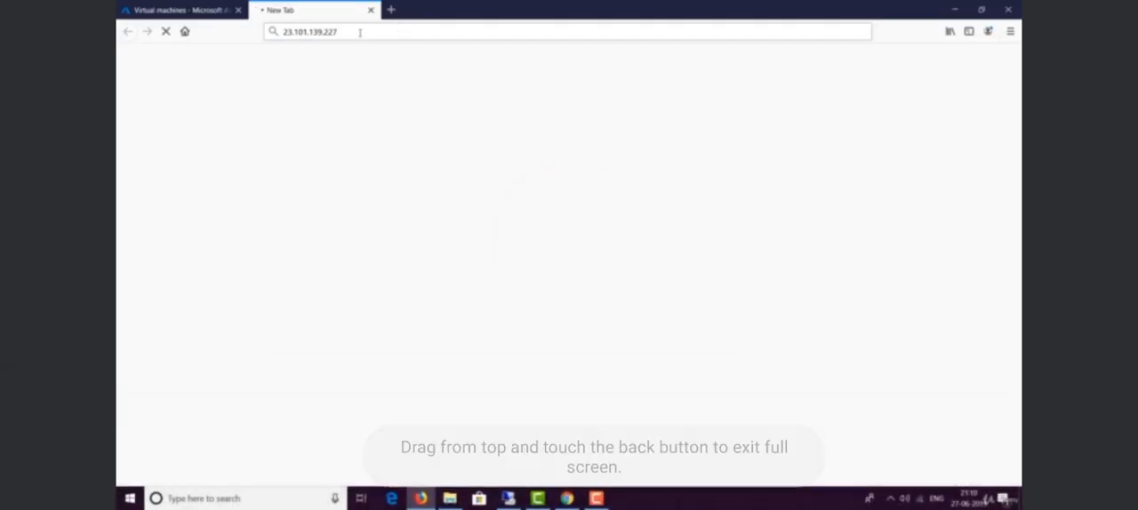
left_click(925, 266)
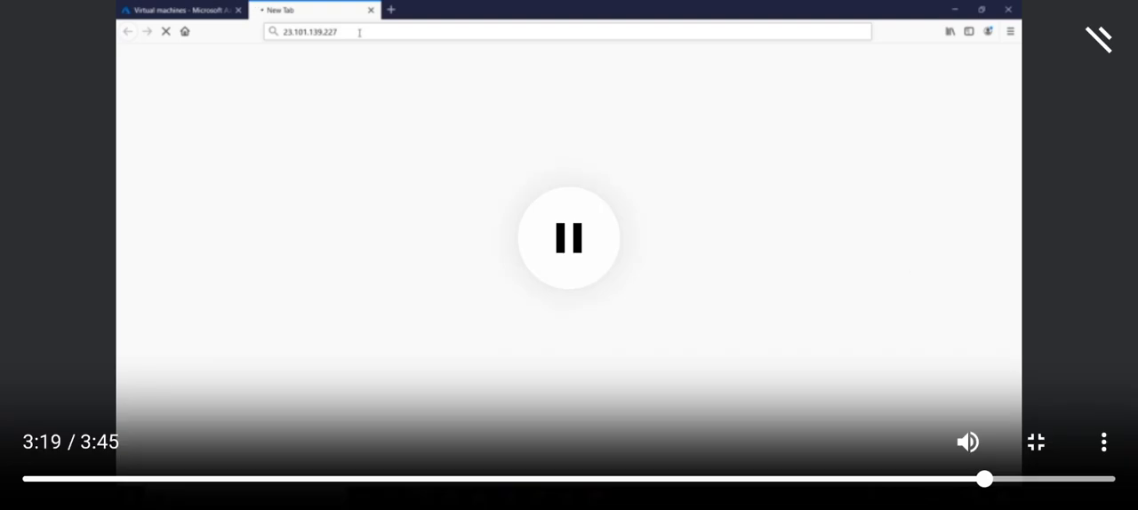
left_click(41, 479)
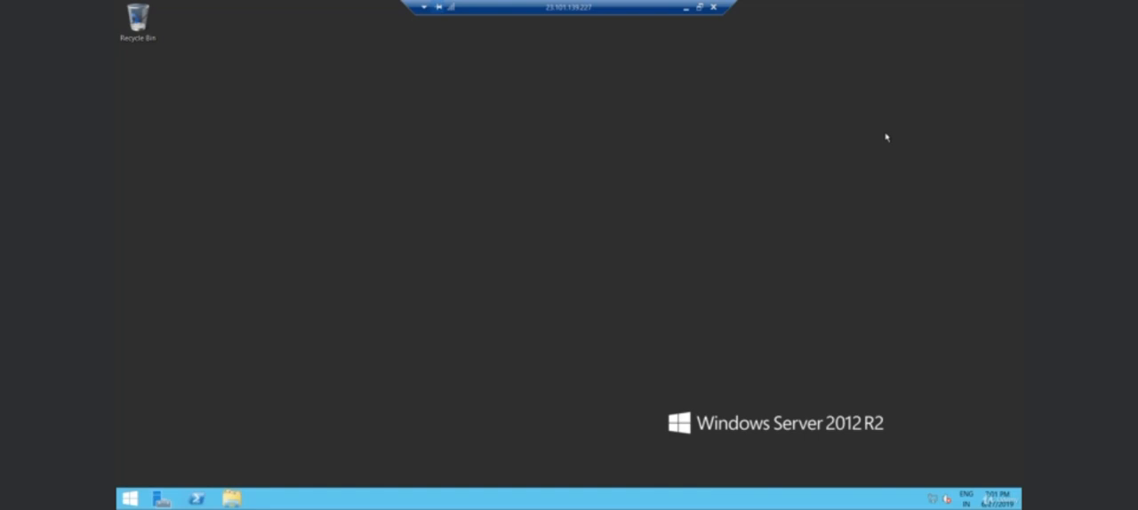
Open Server Manager on the remote server and start the Add Roles and Features Wizard.
left_click(946, 215)
left_click(160, 500)
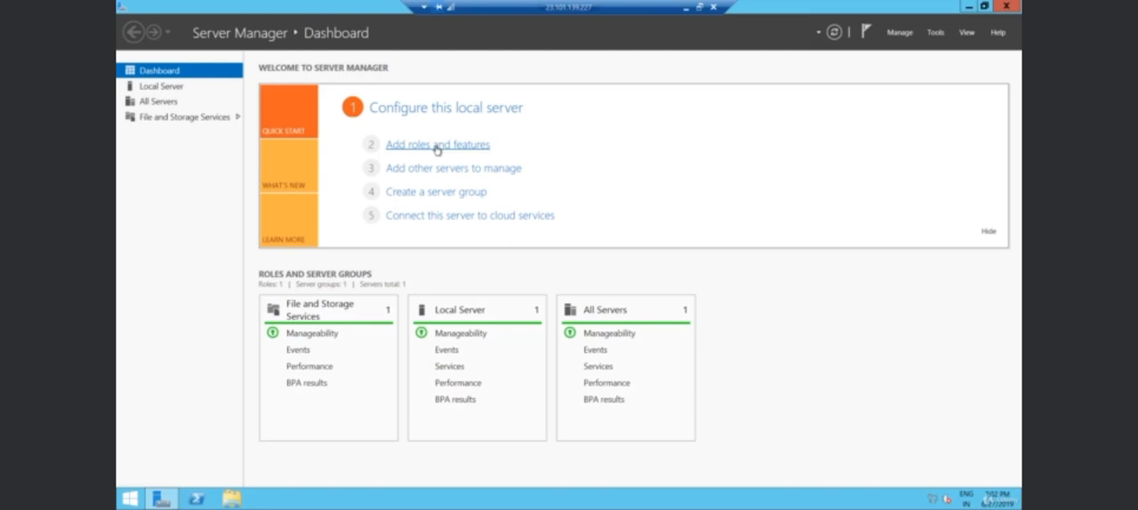
left_click(958, 210)
left_click(442, 148)
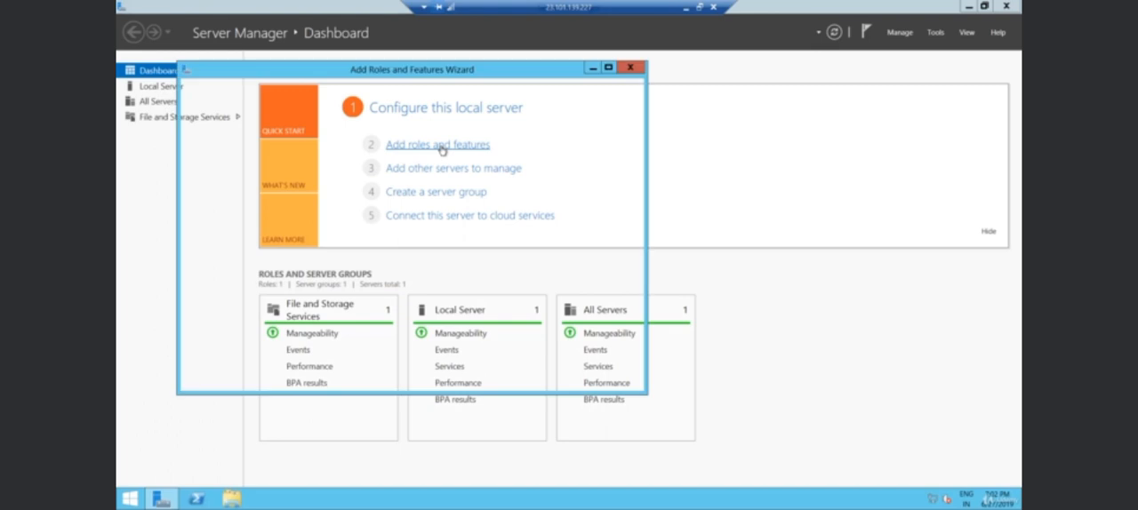
left_click_drag(511, 75, 577, 77)
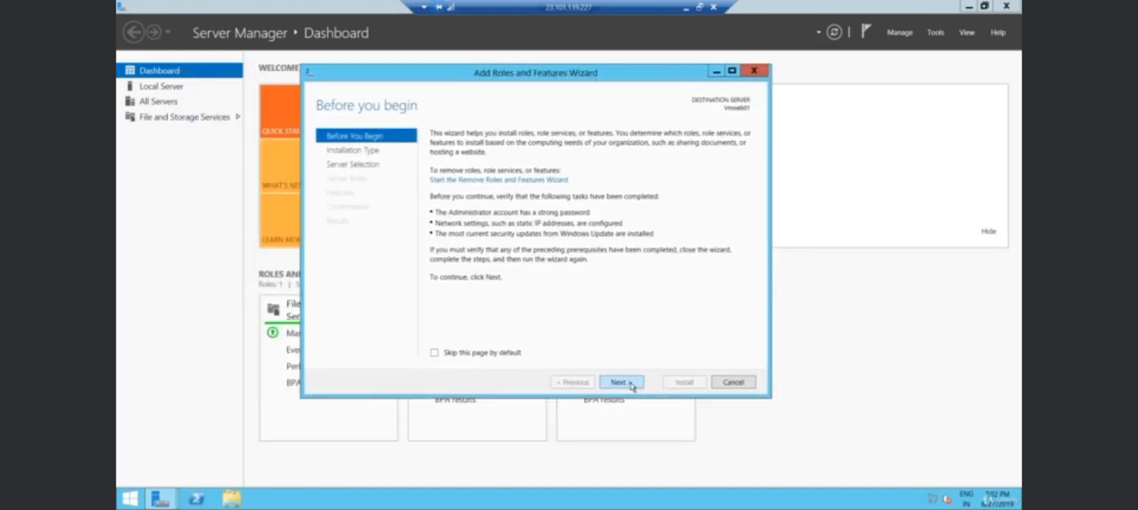
left_click_drag(547, 80, 536, 93)
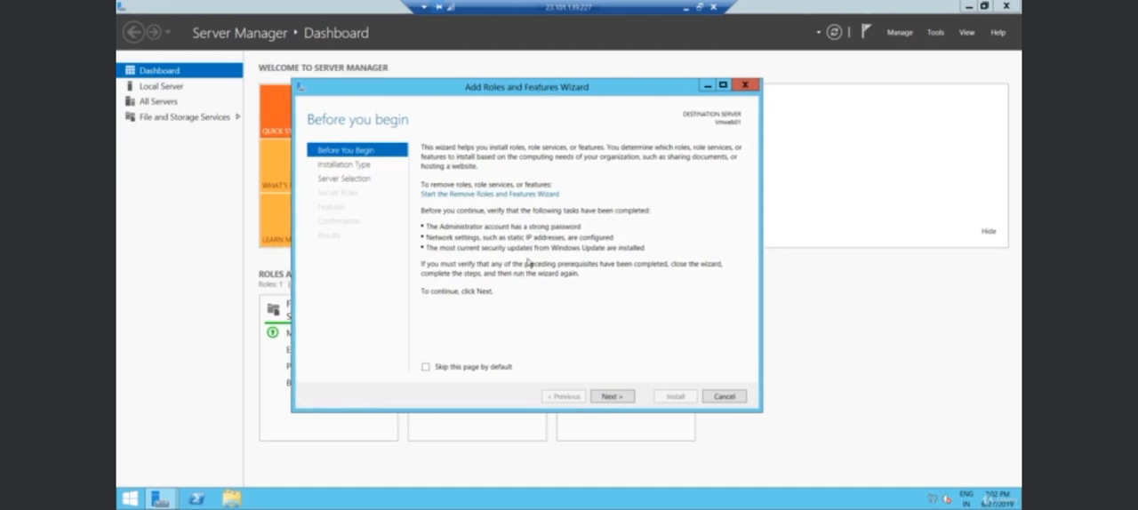
Choose a role-based or feature-based installation on the server Vmweb01 from the server pool.
left_click(613, 397)
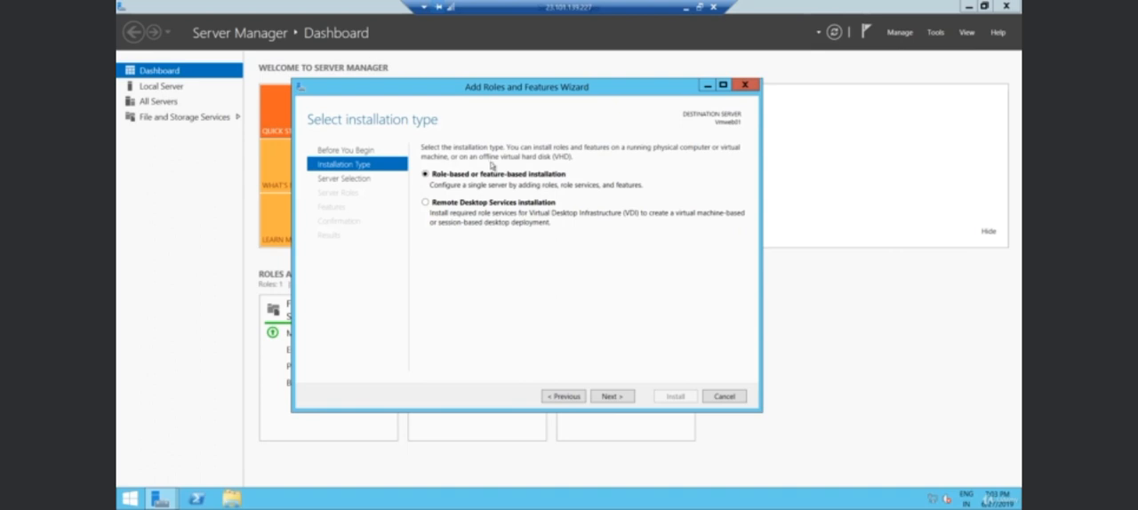
left_click(616, 401)
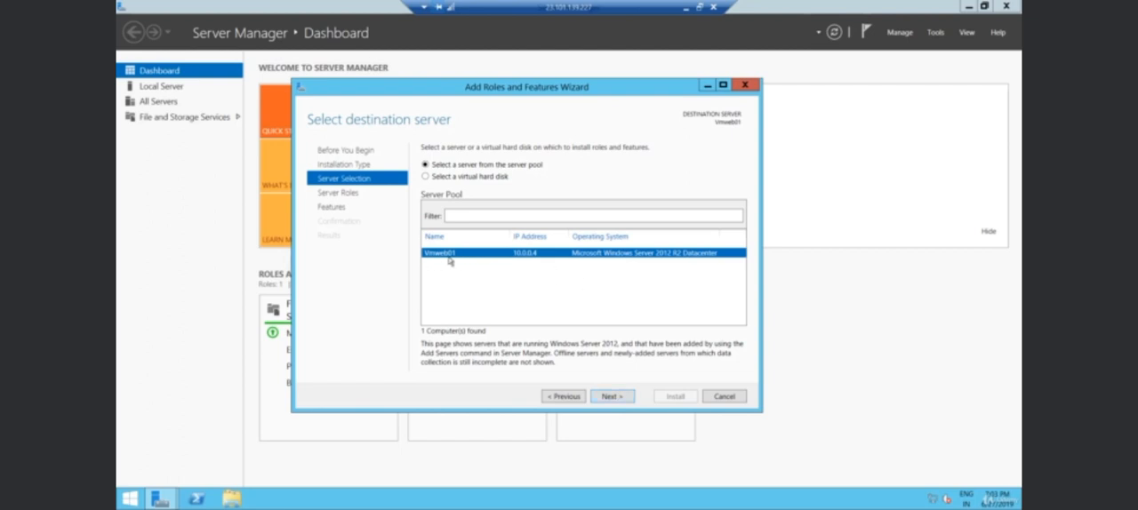
left_click(614, 398)
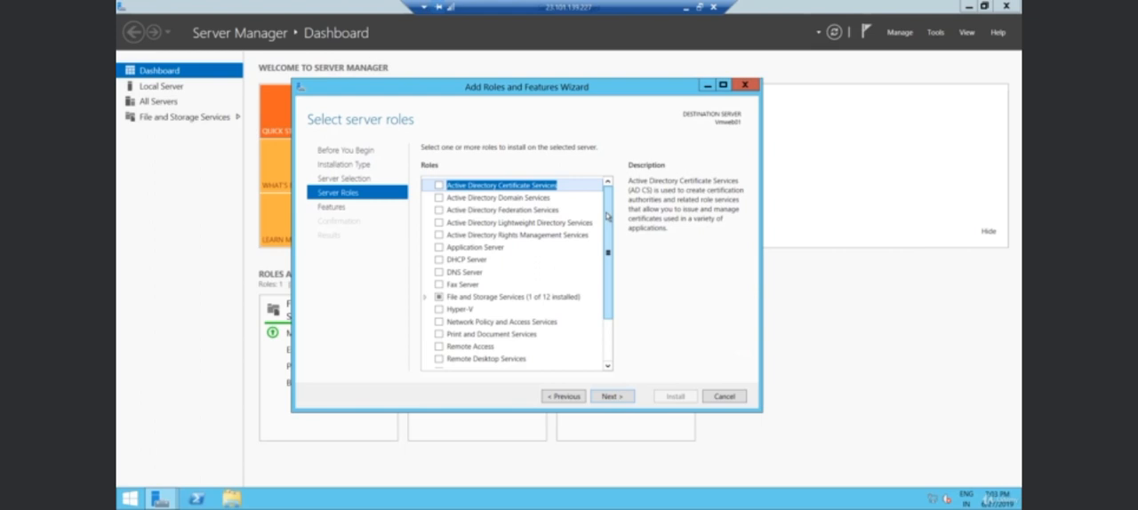
Select the Web Server (IIS) role and add its required features, including the management tools.
left_click_drag(610, 216, 608, 334)
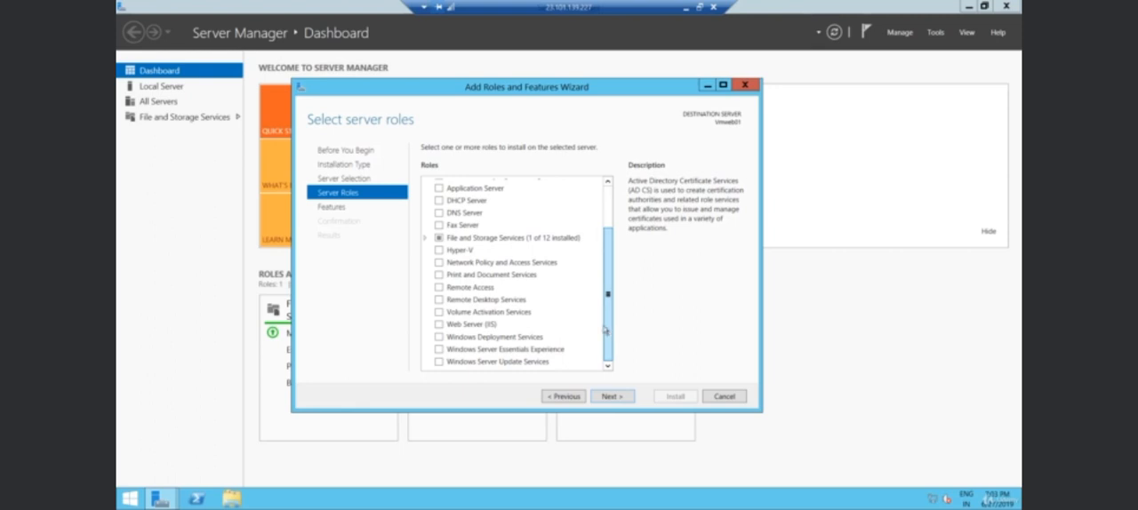
left_click(438, 327)
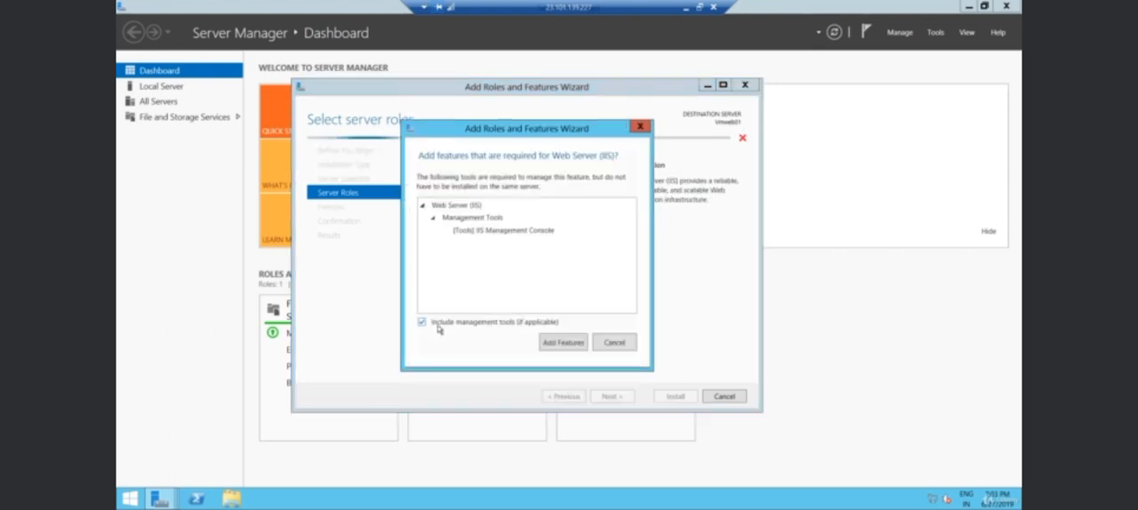
left_click_drag(520, 134, 523, 126)
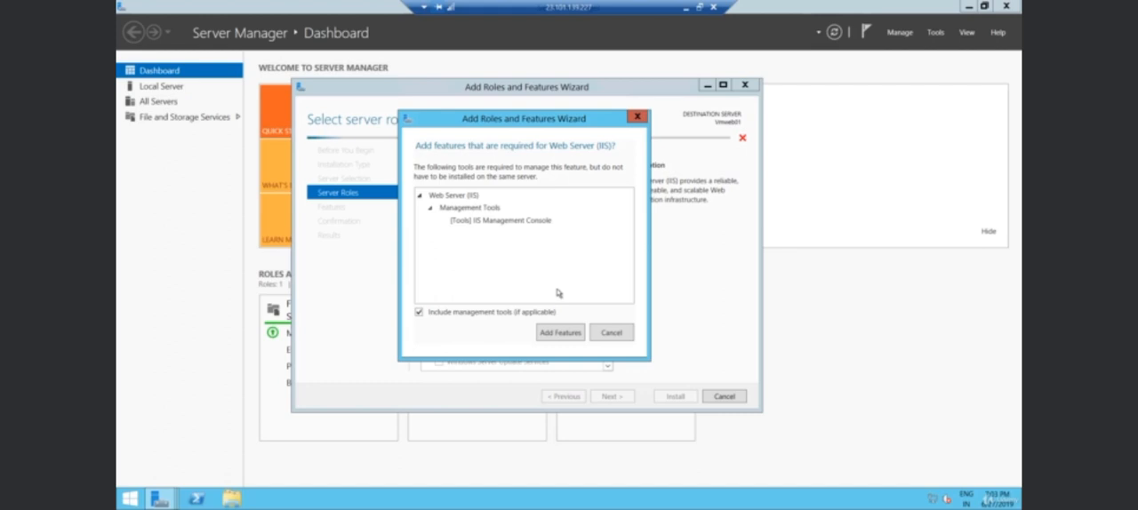
left_click(560, 334)
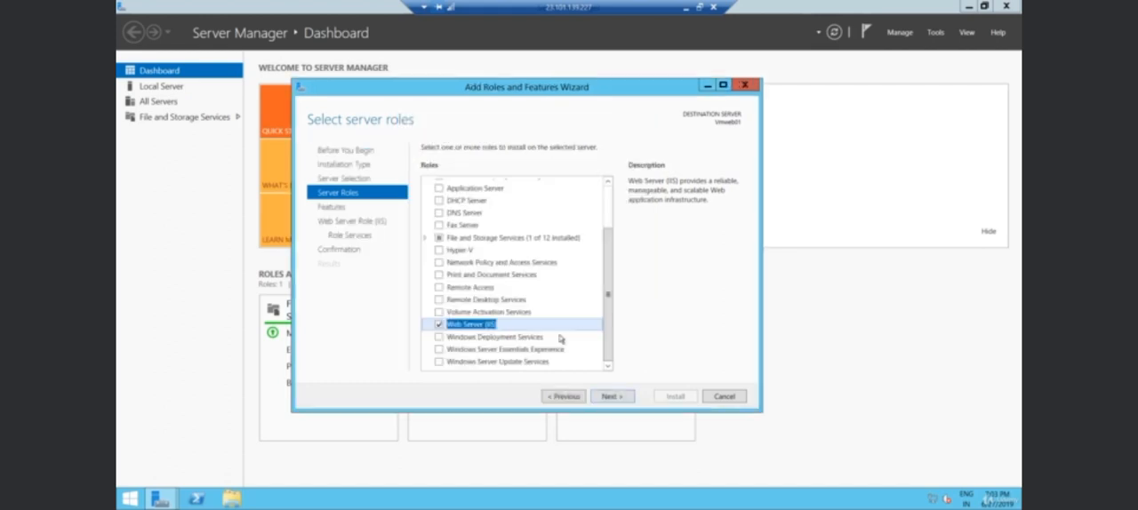
Install Web Server (IIS) with the default features and role services, and close the wizard and Server Manager.
left_click(615, 399)
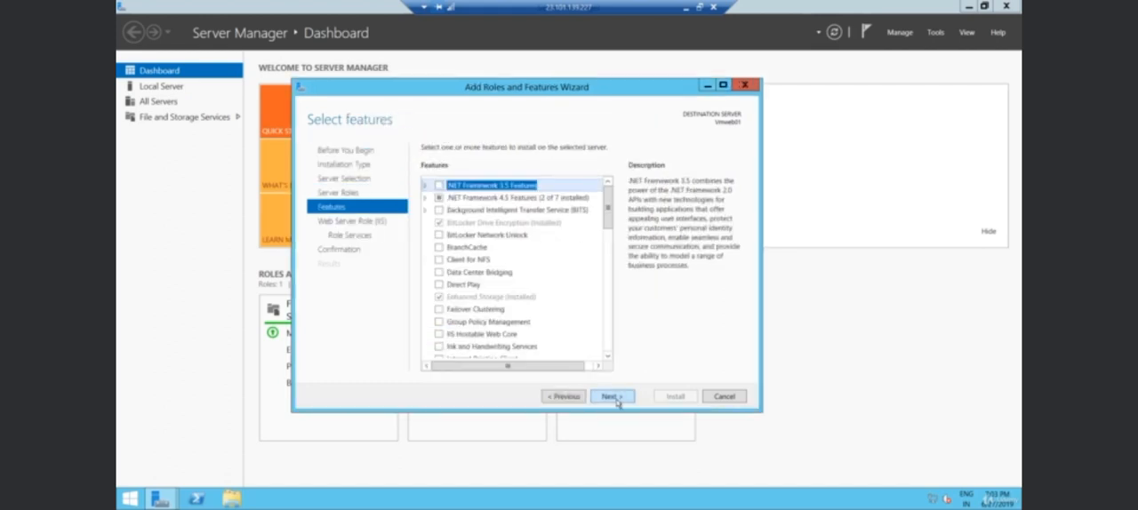
left_click(613, 396)
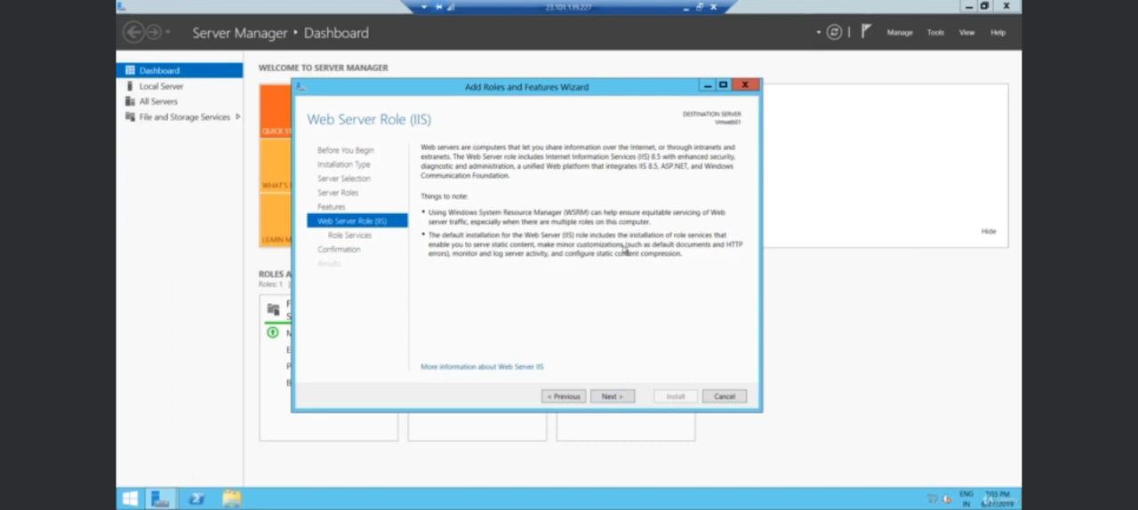
left_click(612, 397)
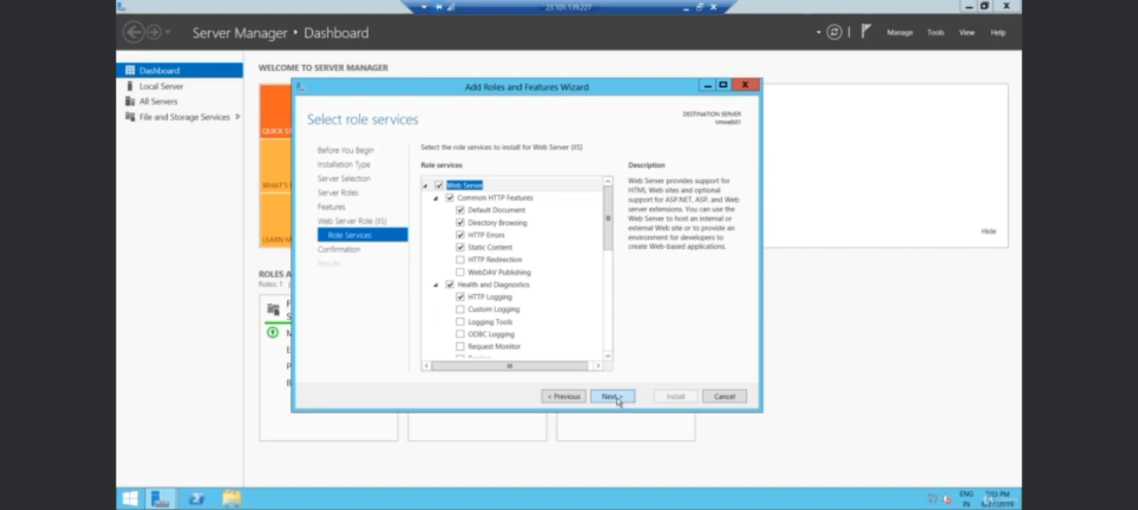
left_click(615, 397)
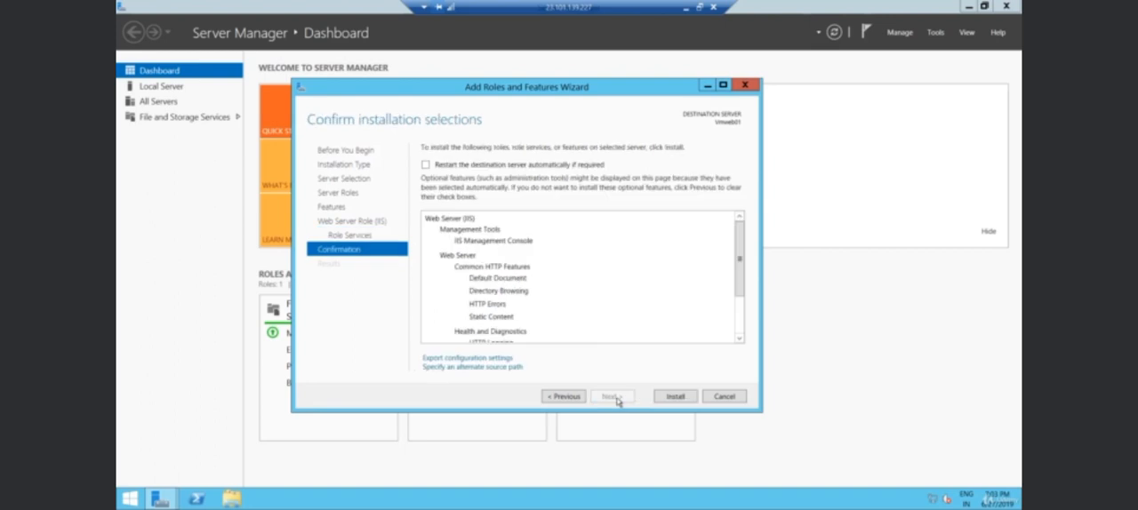
left_click(676, 396)
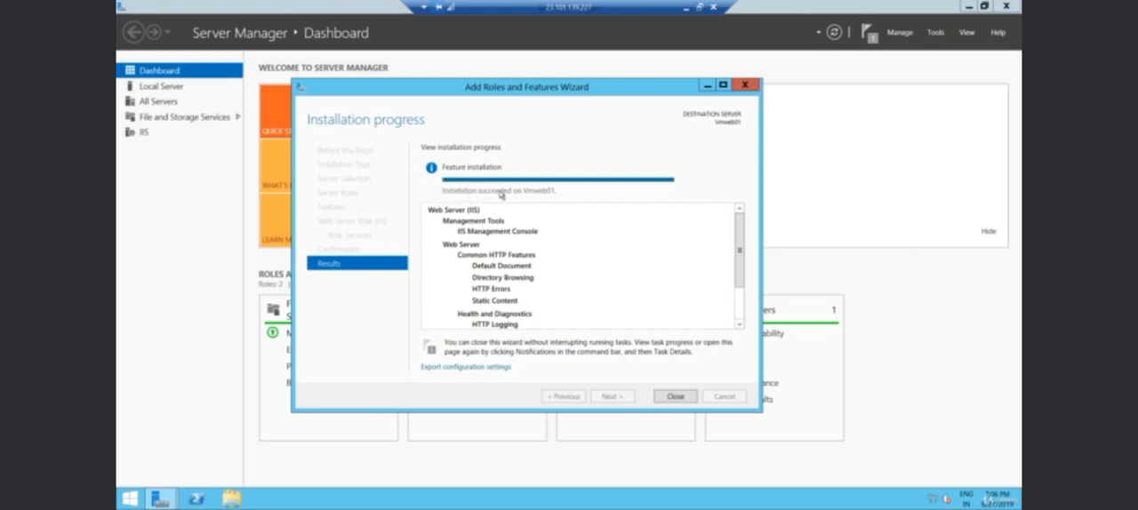
left_click(675, 396)
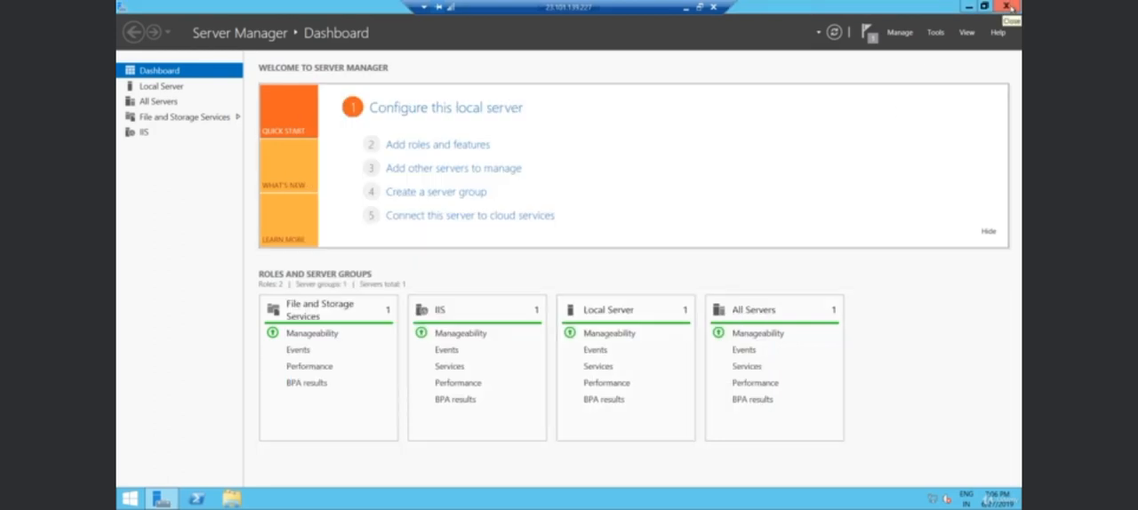
left_click(1007, 9)
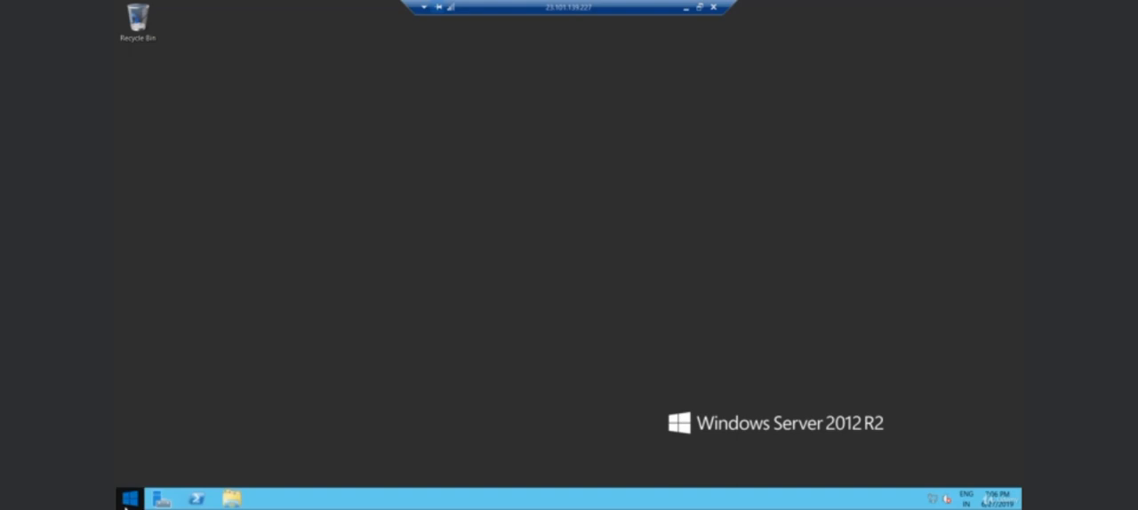
left_click(129, 498)
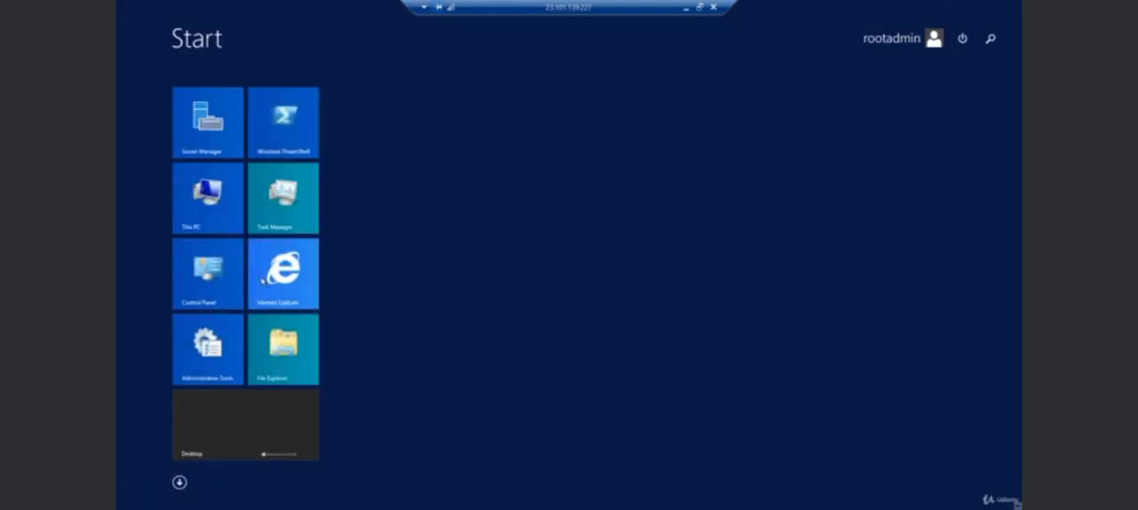
left_click(297, 281)
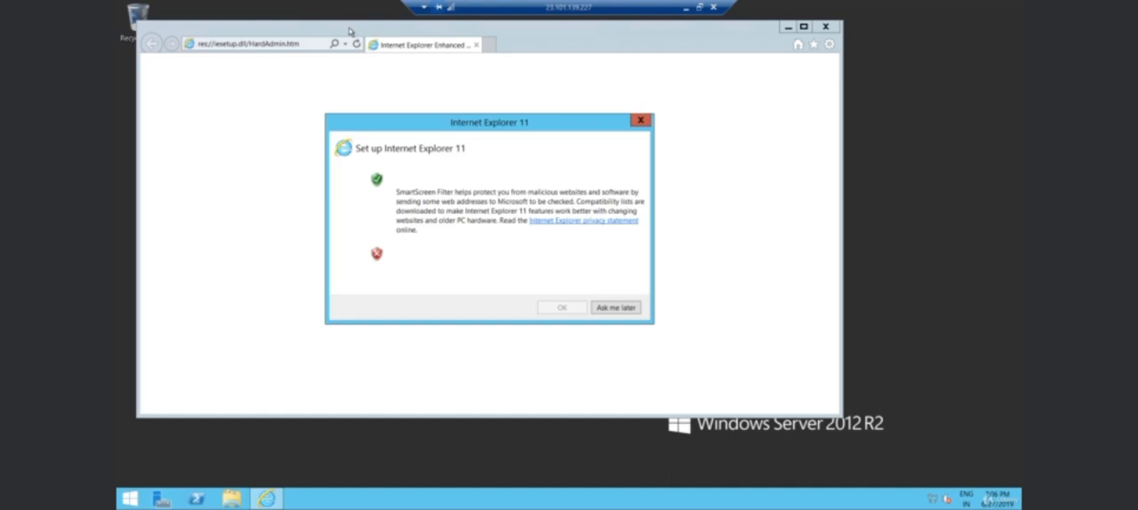
left_click(615, 307)
left_click(286, 44)
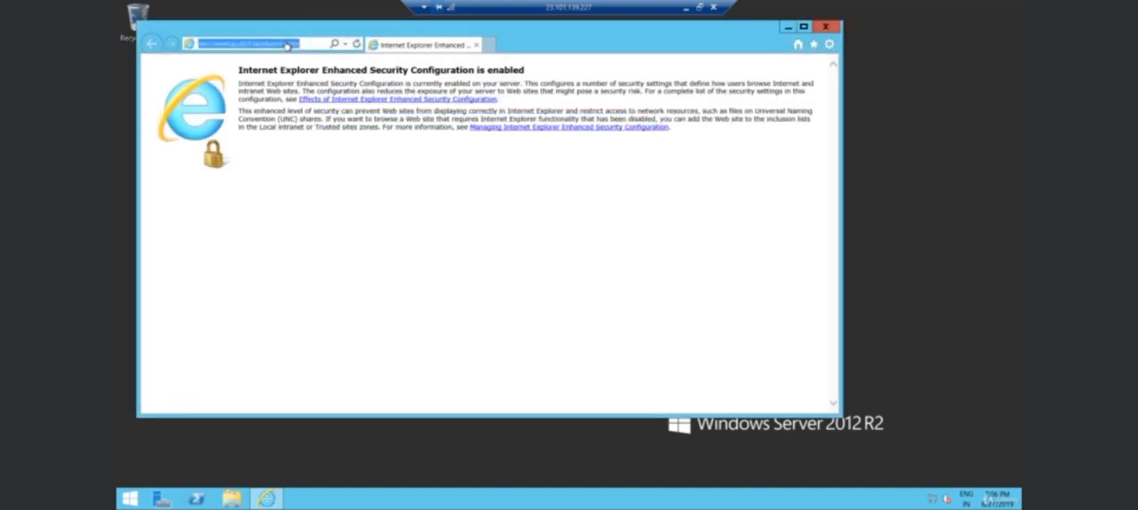
type("http://lo")
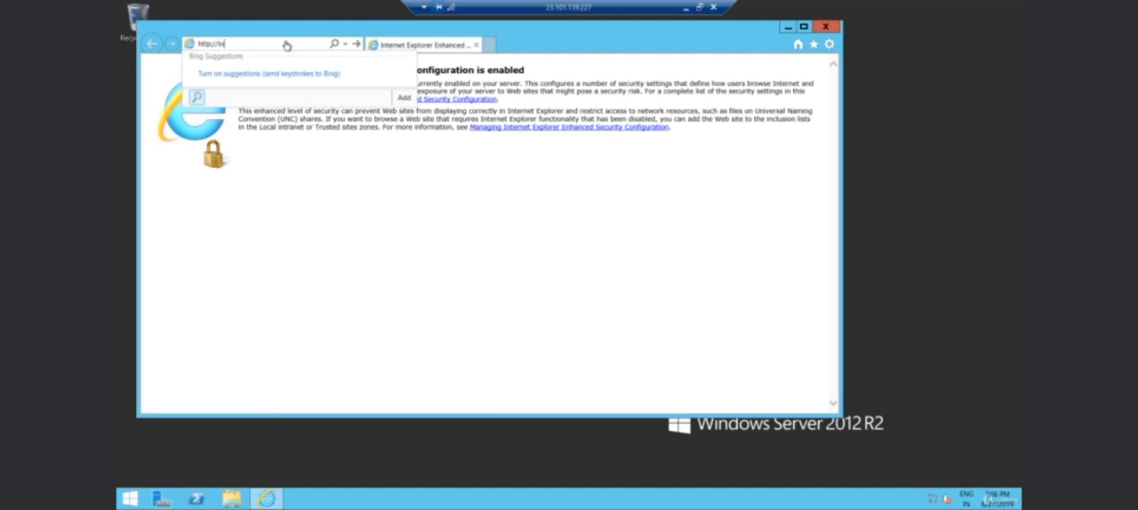
type("calhost")
key("Return")
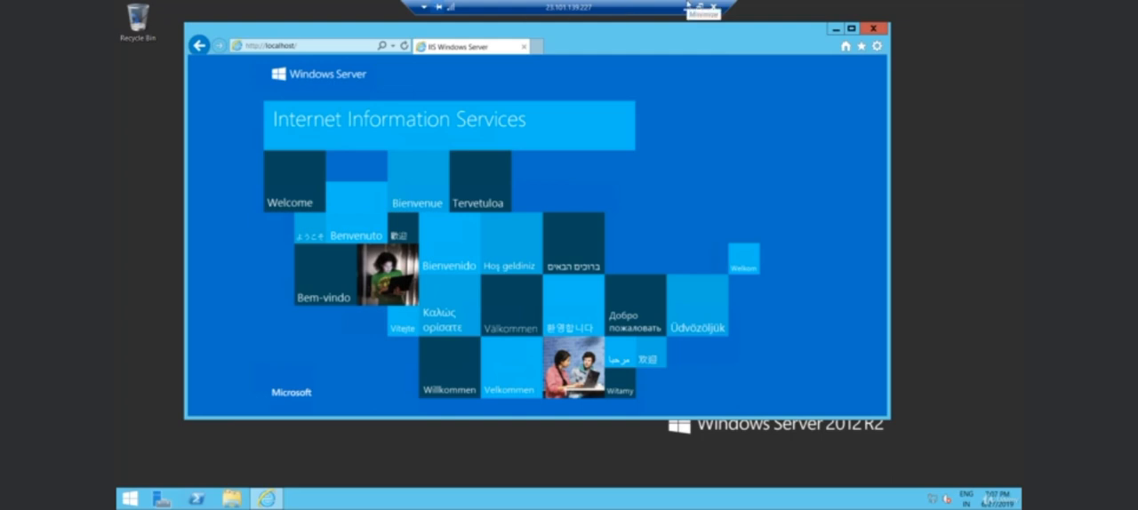
left_click(685, 9)
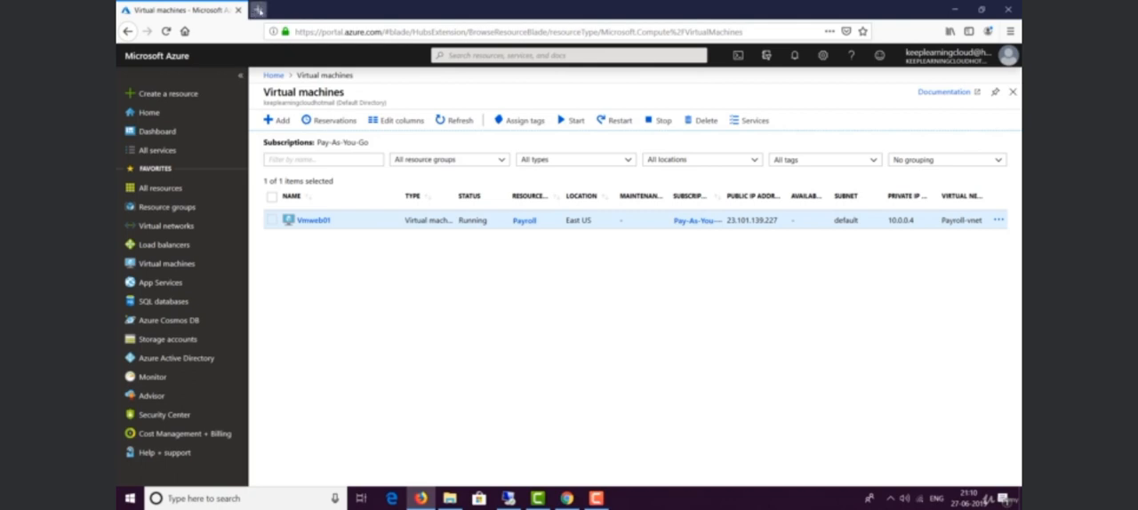
left_click(258, 10)
type("http")
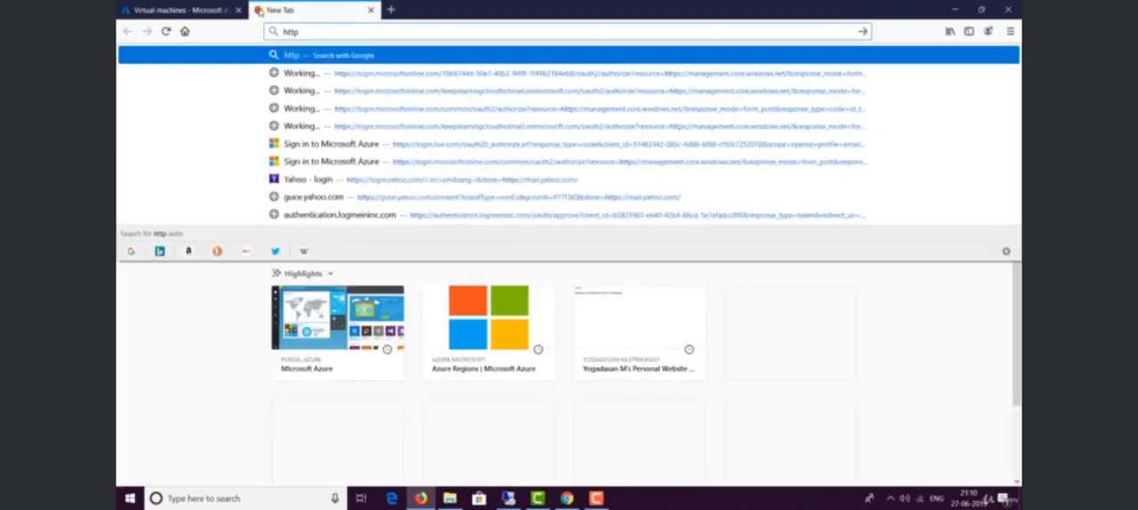
type("://")
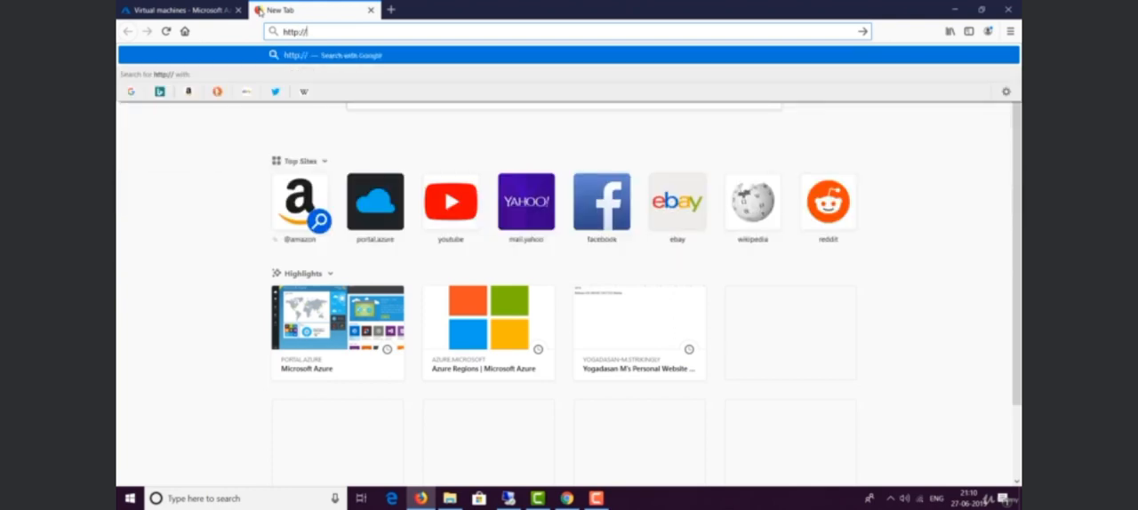
left_click(178, 10)
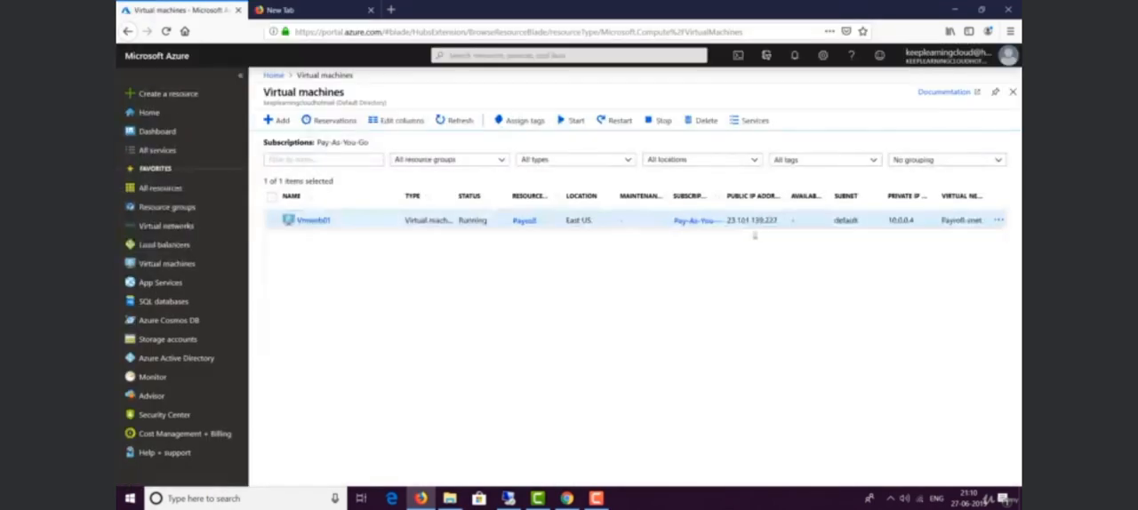
left_click_drag(727, 219, 783, 223)
key("ctrl+c")
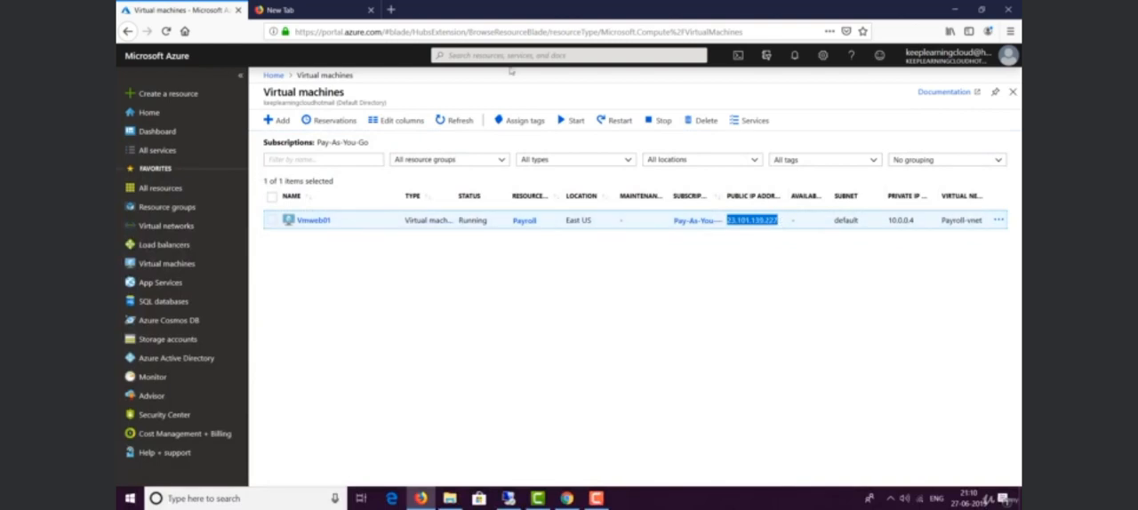
left_click(303, 10)
key("ctrl+v")
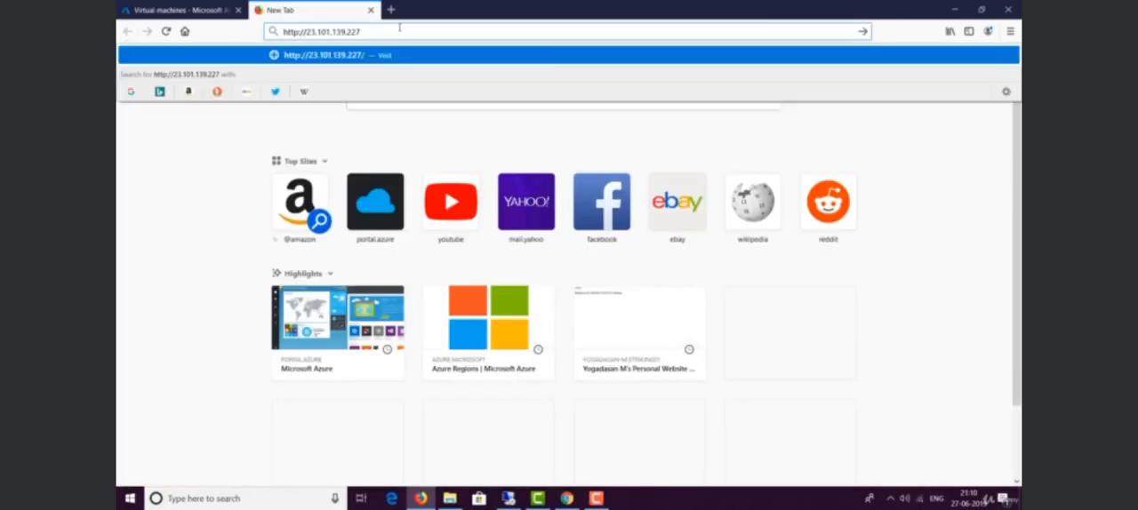
key("Return")
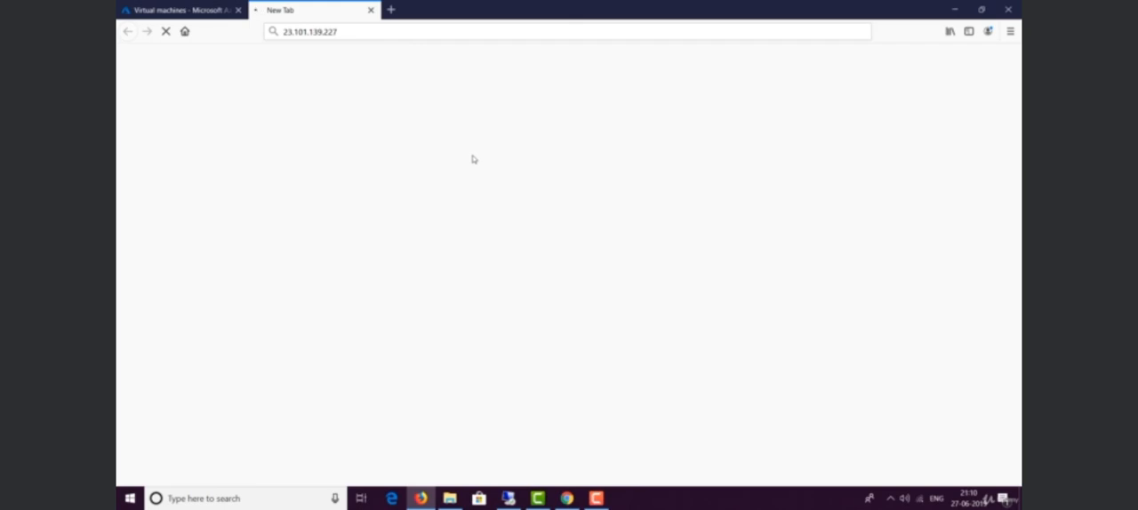
mouse_move(507, 498)
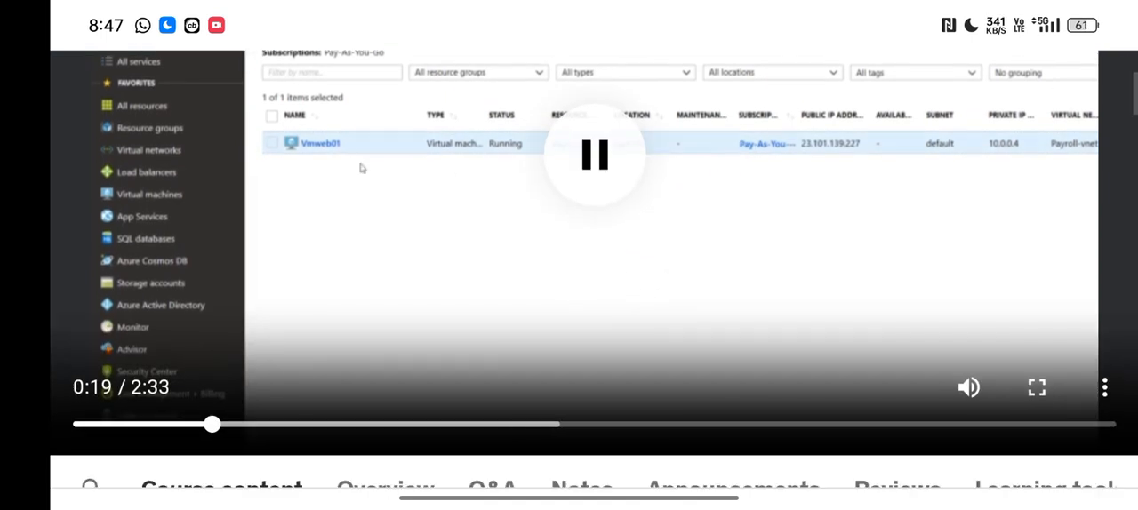
left_click(1037, 456)
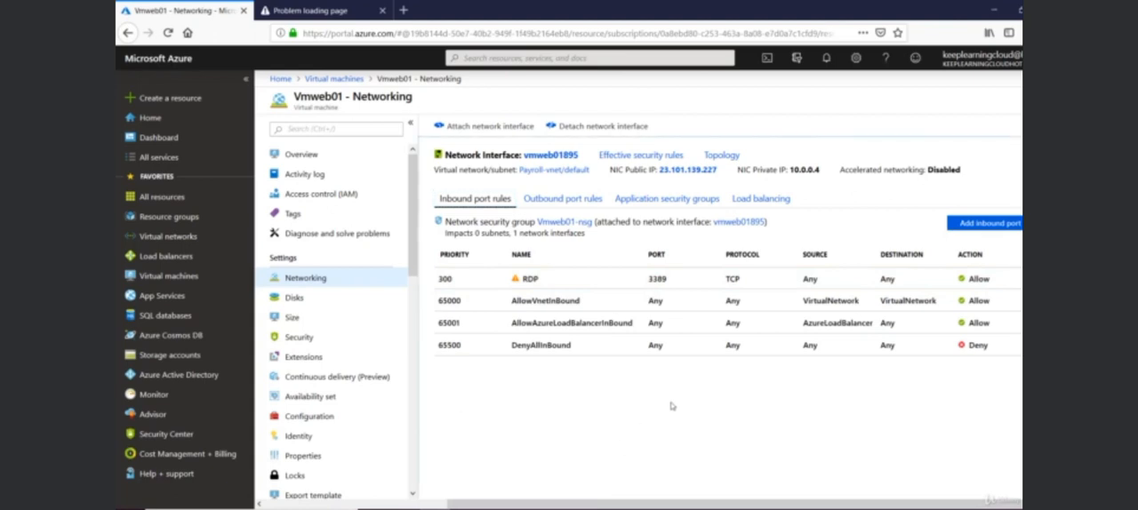
Add an inbound security rule named Port_80 to Vmweb01's network security group, allowing any source to reach destination port 80.
left_click(986, 224)
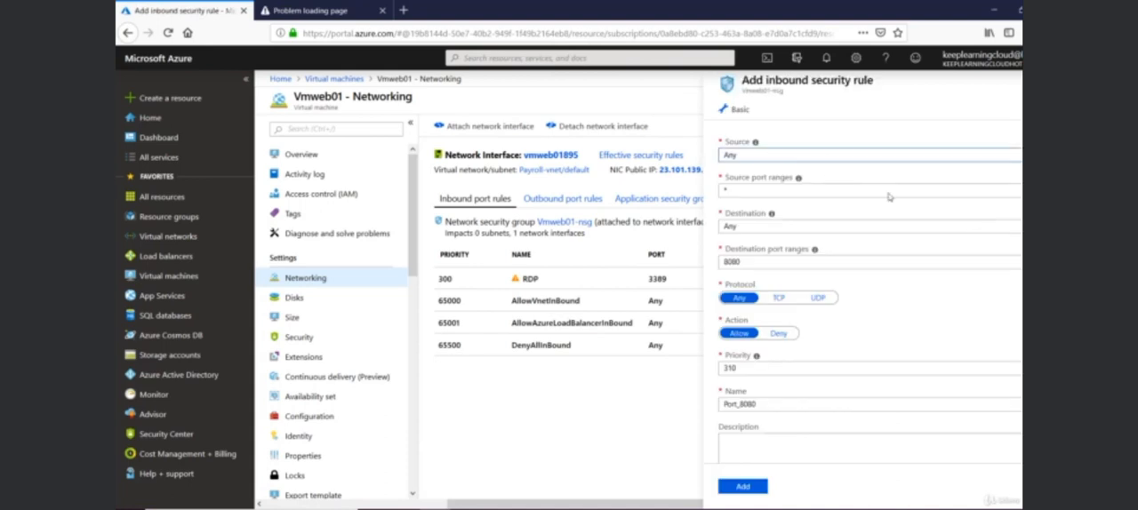
double_click(773, 261)
type("8")
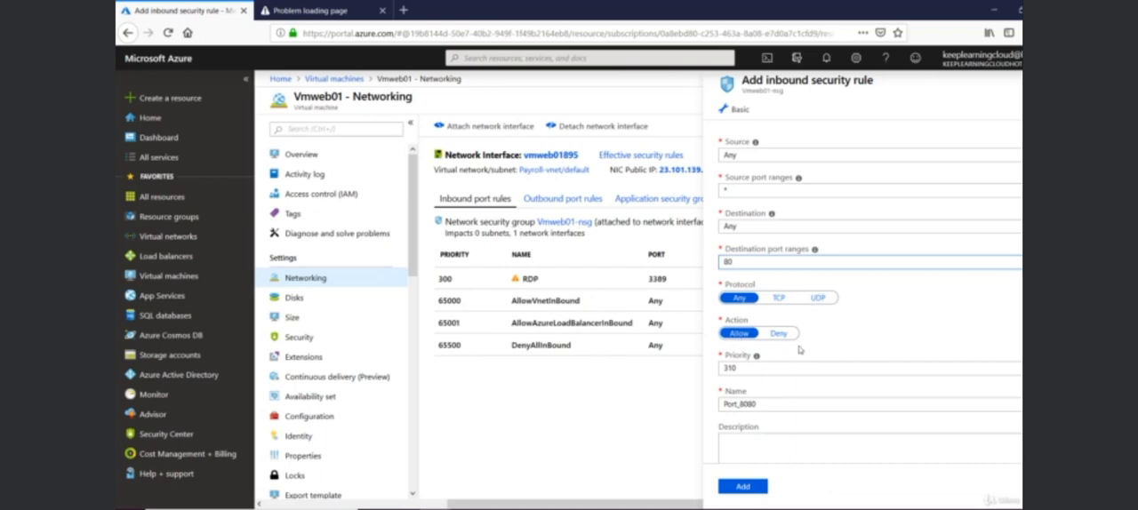
left_click_drag(734, 367, 714, 367)
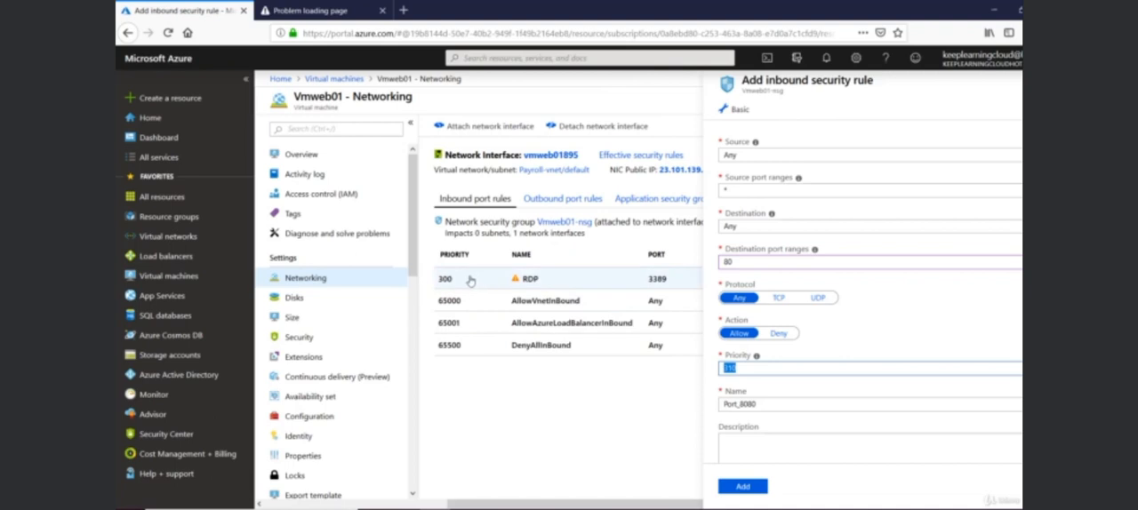
left_click(788, 405)
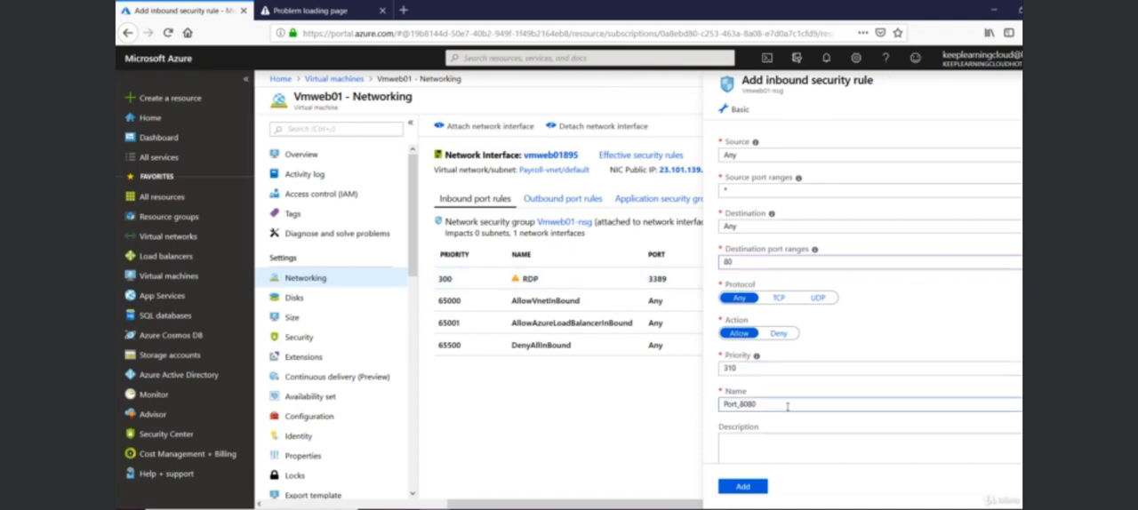
left_click_drag(760, 407, 705, 409)
left_click(736, 447)
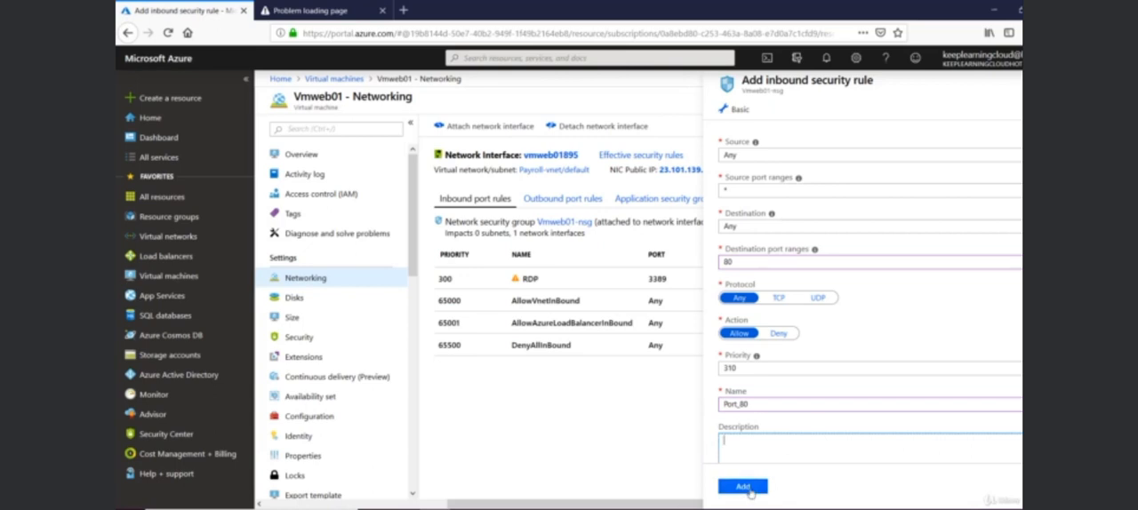
left_click(742, 486)
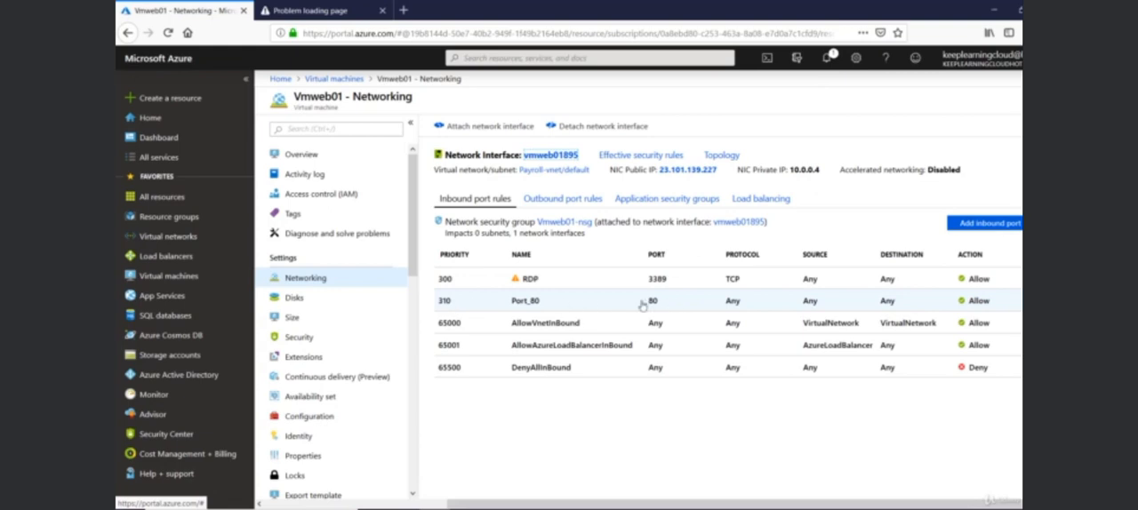
Return to the browser page for 23.101.139.227 and reload it to test the website.
left_click(330, 10)
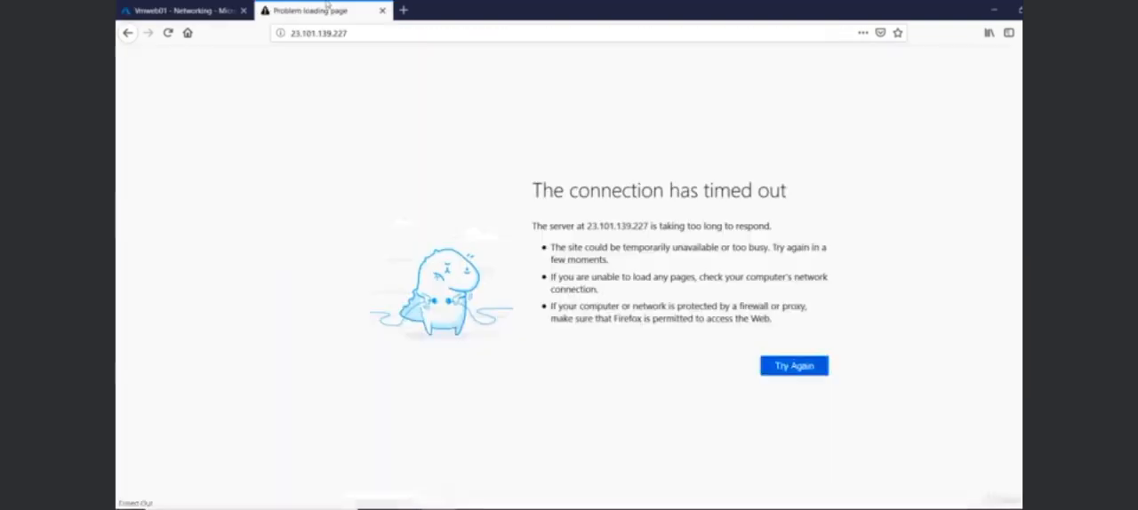
left_click(168, 34)
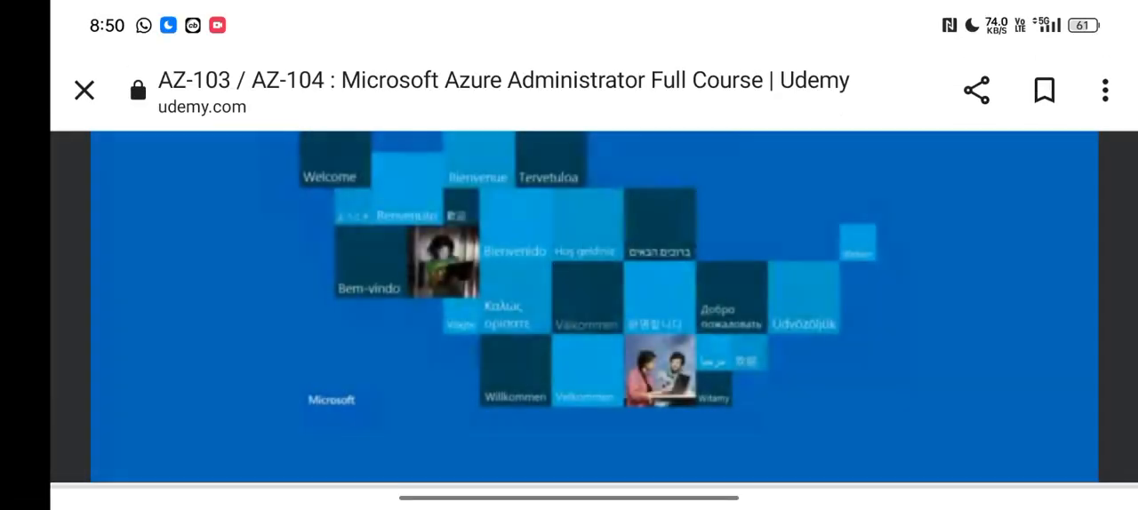
left_click(389, 281)
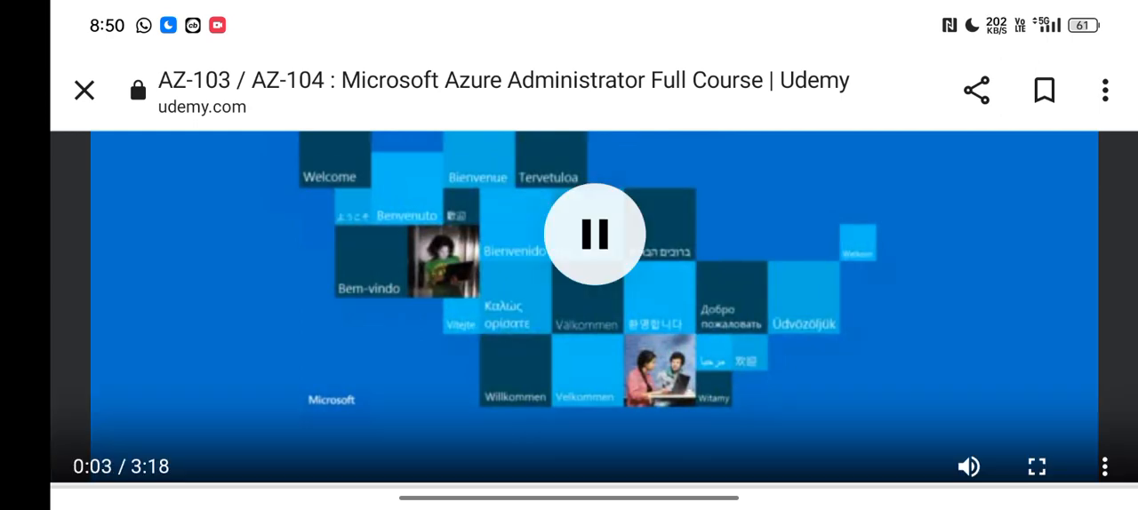
left_click(1037, 466)
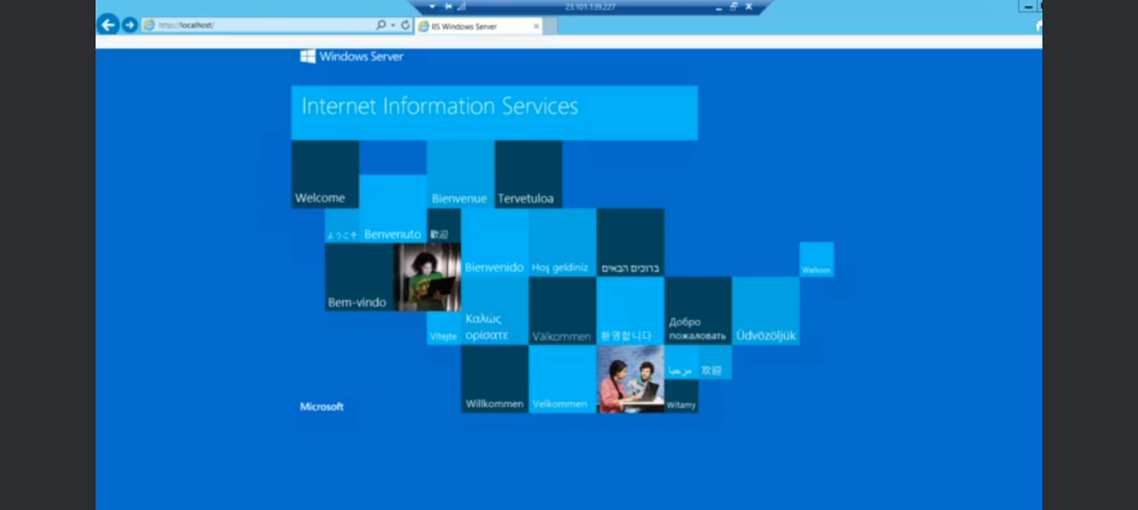
Open the C:\inetpub\wwwroot folder in File Explorer on the server and move its window partly off the IIS page.
key("super+e")
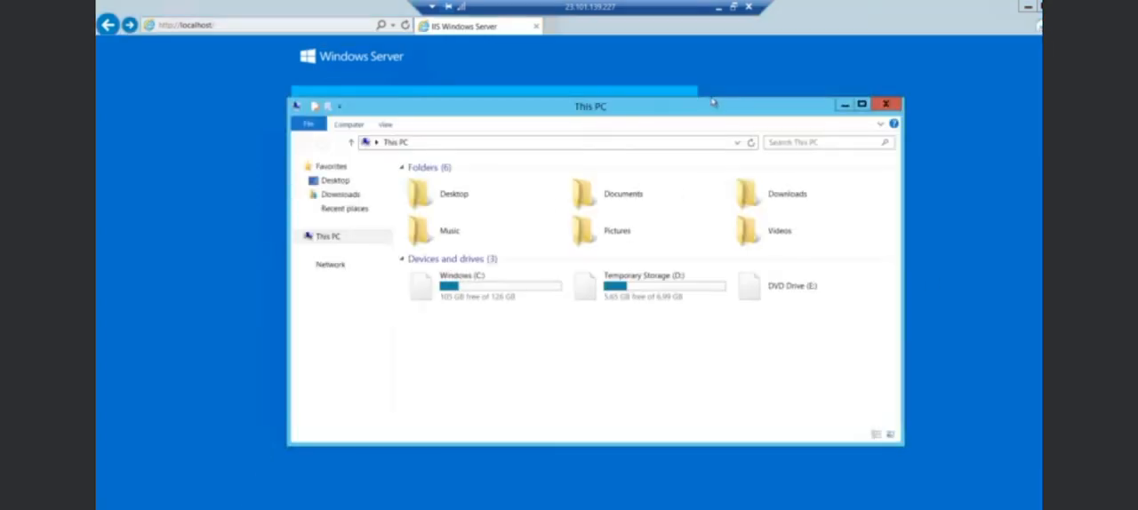
double_click(483, 286)
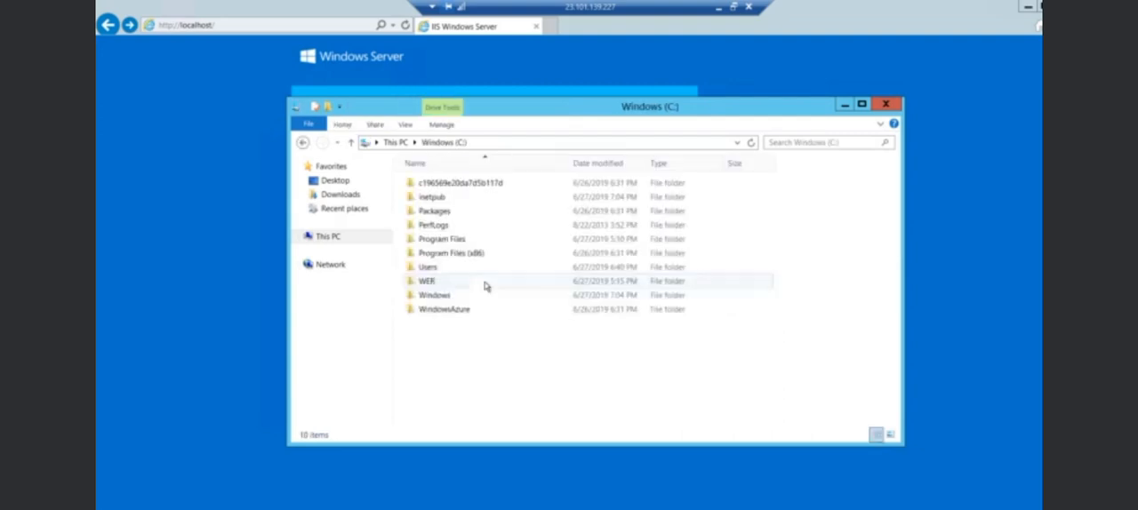
double_click(435, 197)
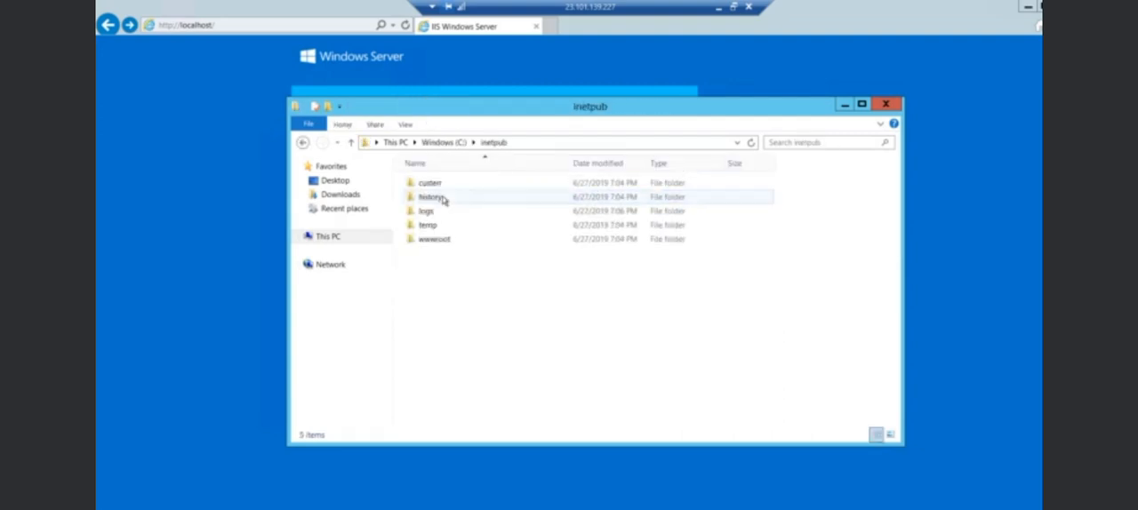
double_click(436, 240)
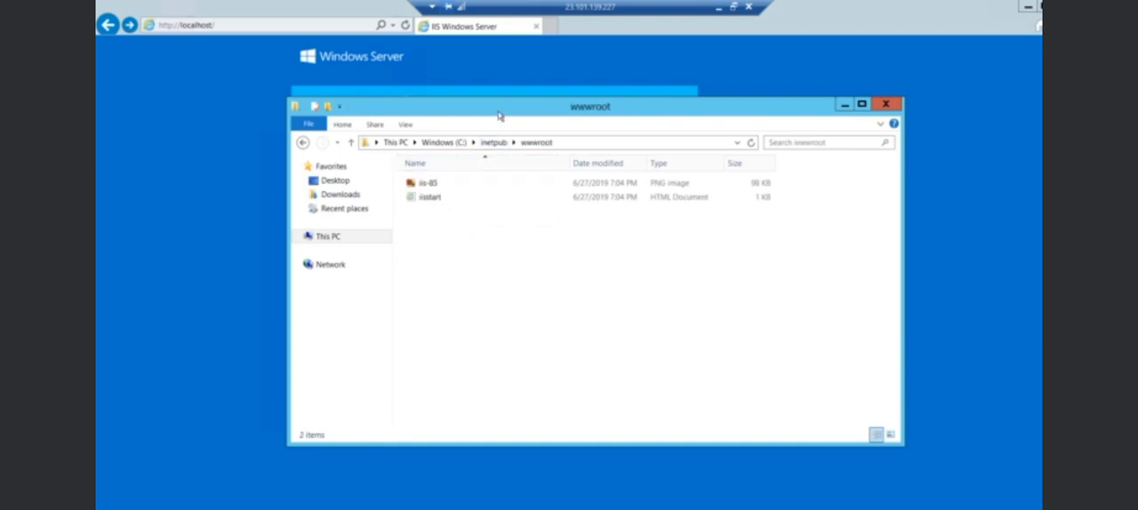
left_click_drag(518, 113, 696, 155)
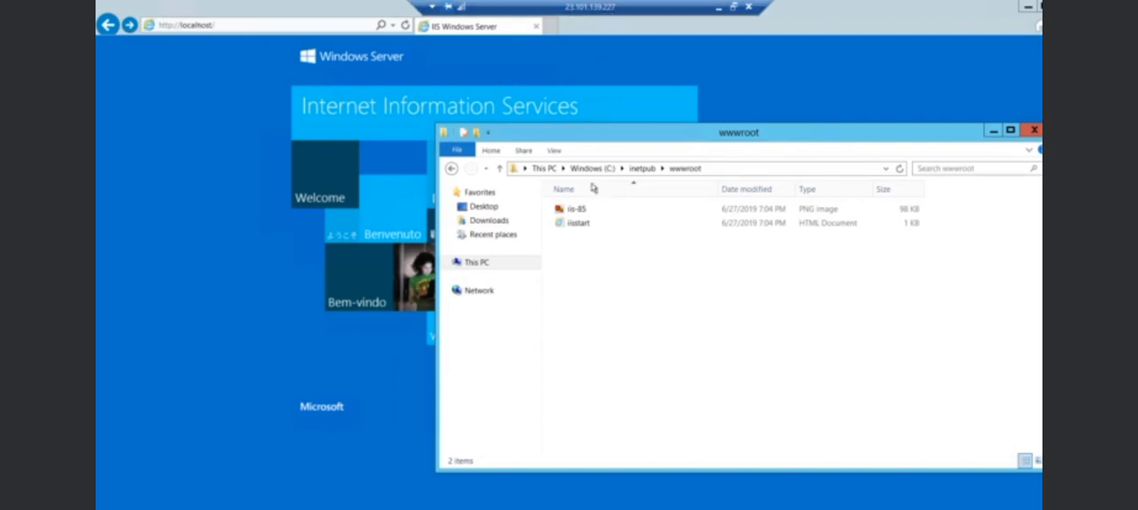
Create a new text document named index.html in the wwwroot folder.
left_click(574, 228)
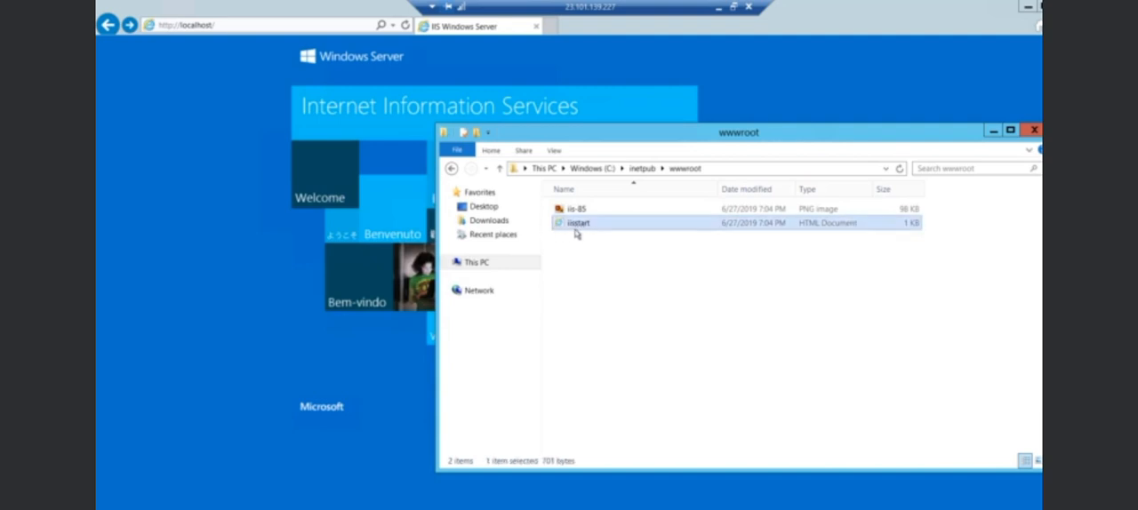
right_click(618, 255)
mouse_move(658, 366)
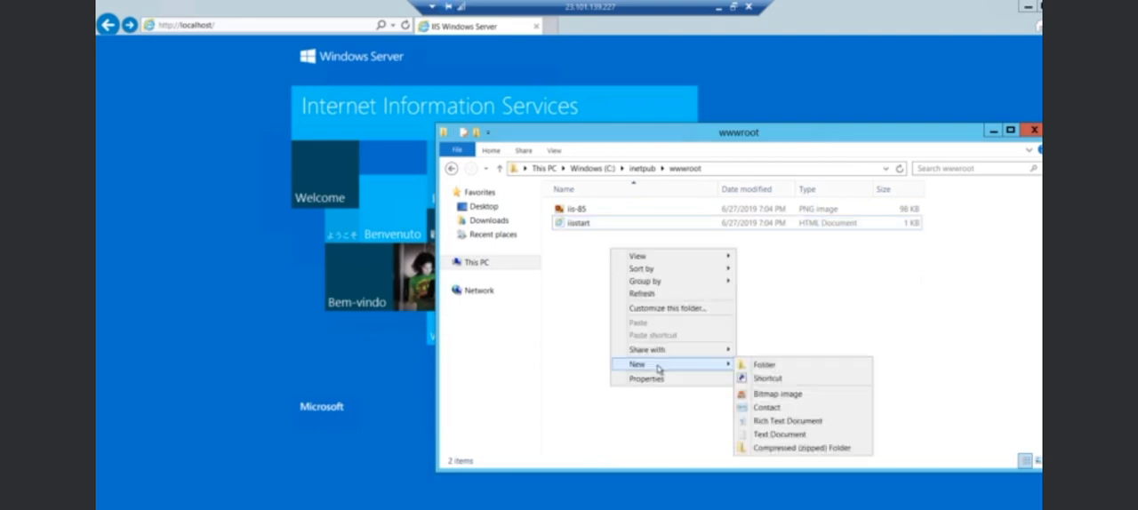
left_click(774, 437)
type("index.html")
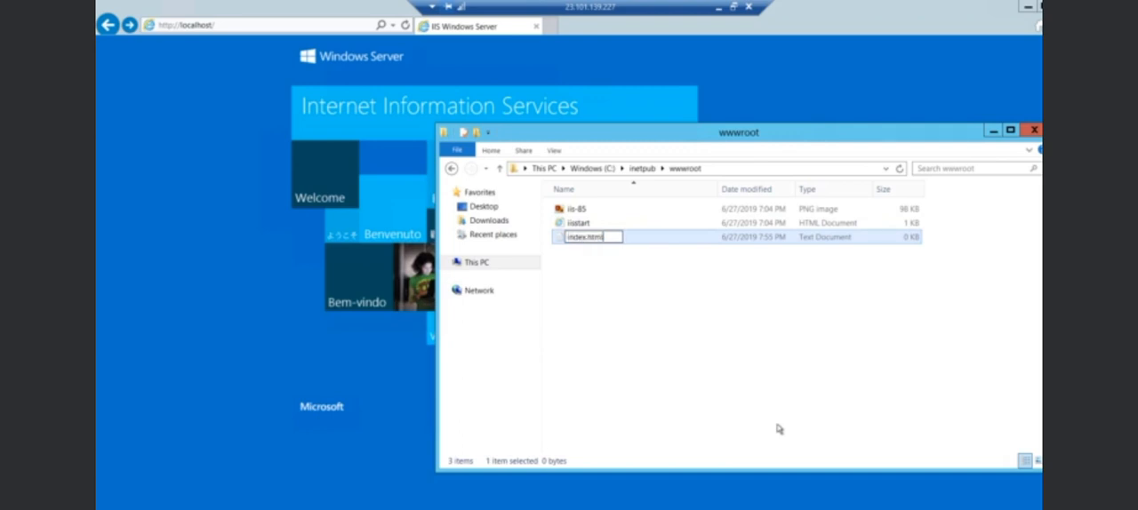
key("Return")
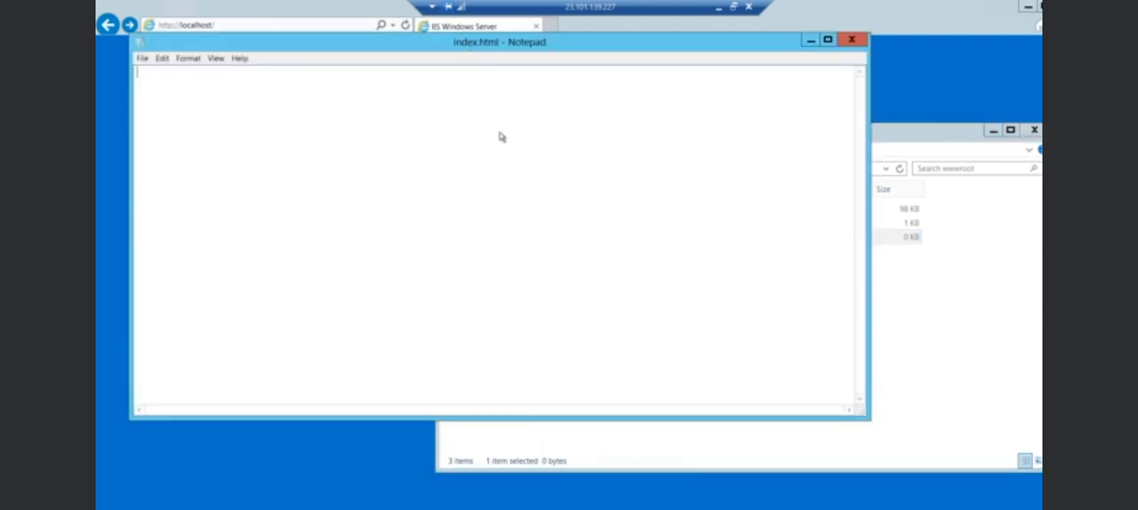
Write "This is a sample webpage." in the index.html file, save it, and close Notepad.
type("This is a sample webpage.")
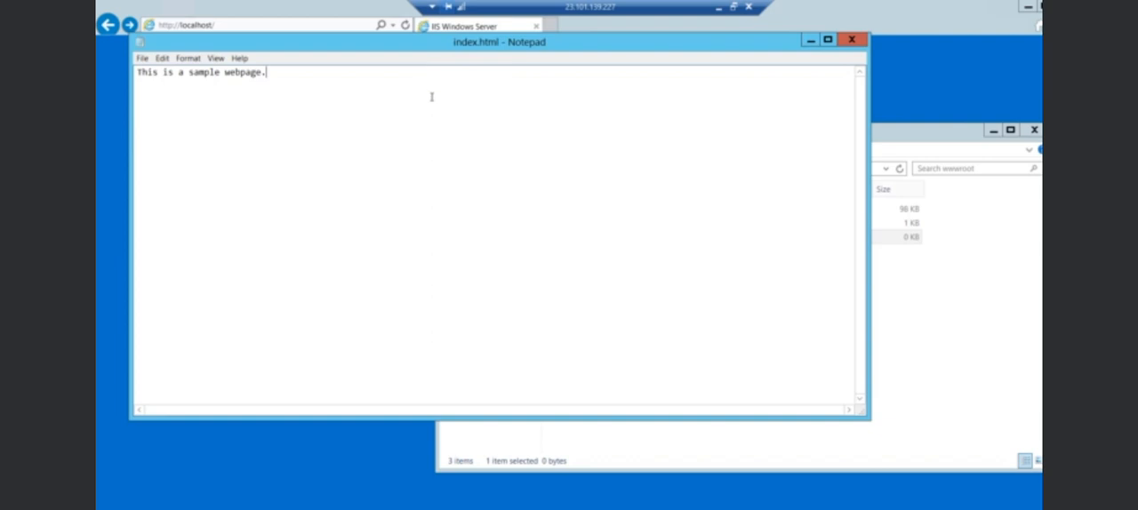
key("ctrl+s")
key("alt+F4")
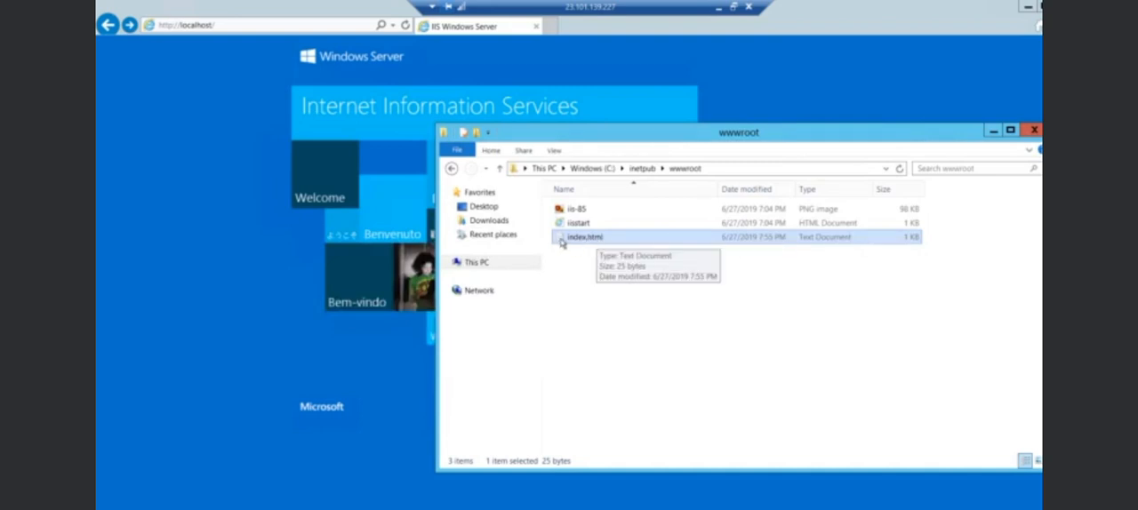
Compare the file types of iisstart and index.html, and turn on the display of file name extensions.
left_click(826, 225)
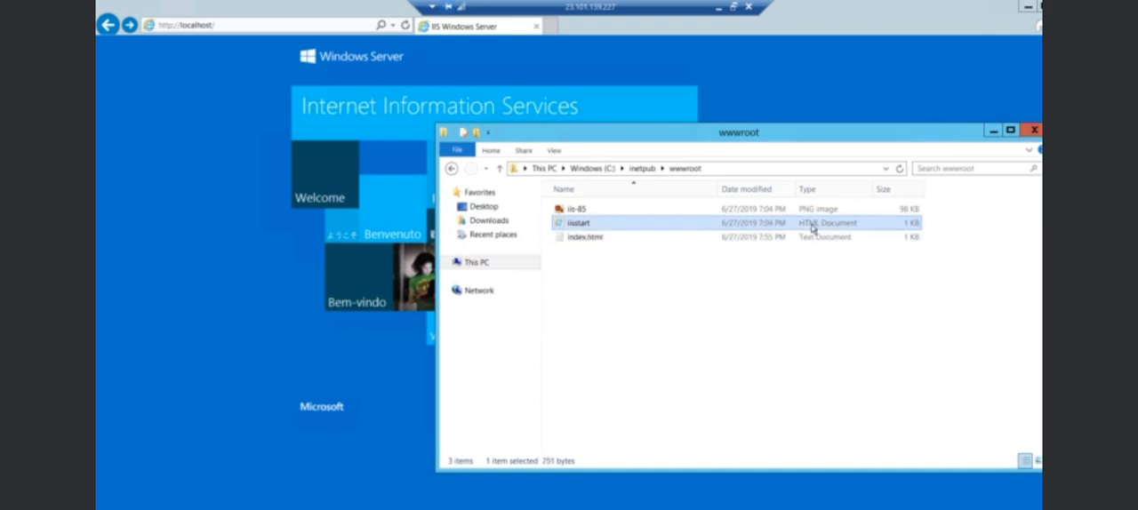
left_click(826, 238)
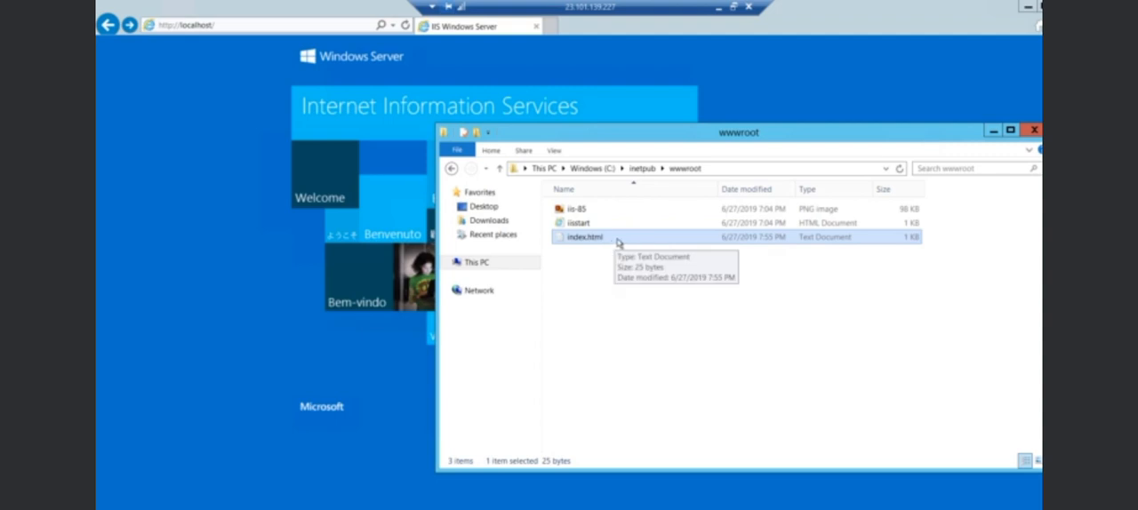
left_click(551, 152)
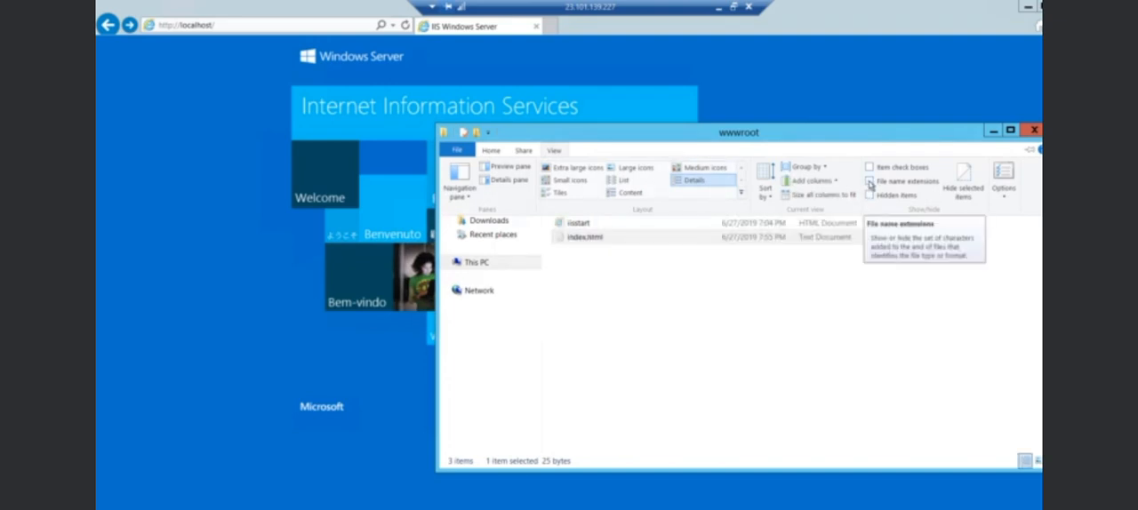
left_click(870, 182)
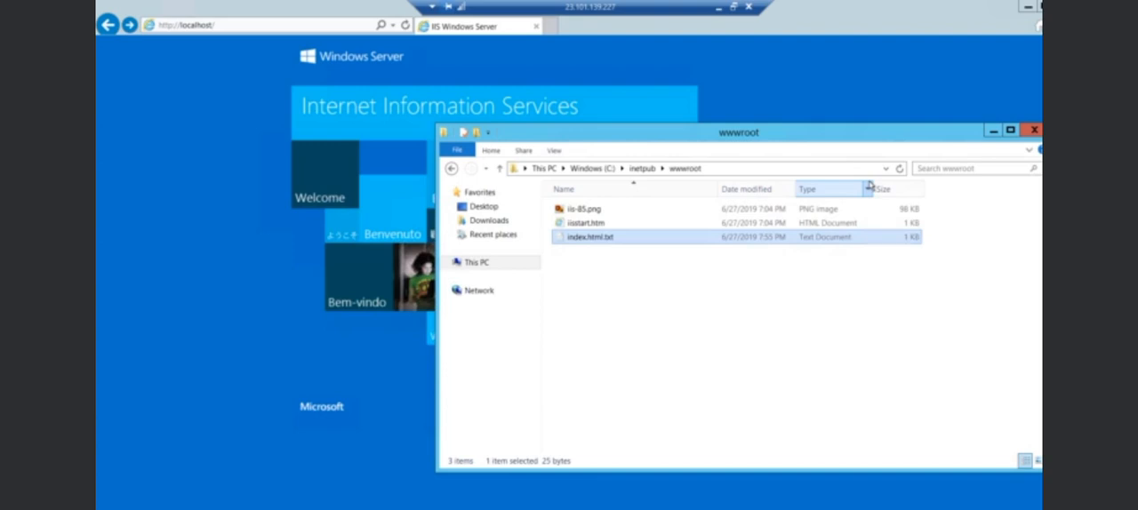
Rename index.html.txt to index.html by removing the .txt extension, accepting the extension change.
right_click(615, 243)
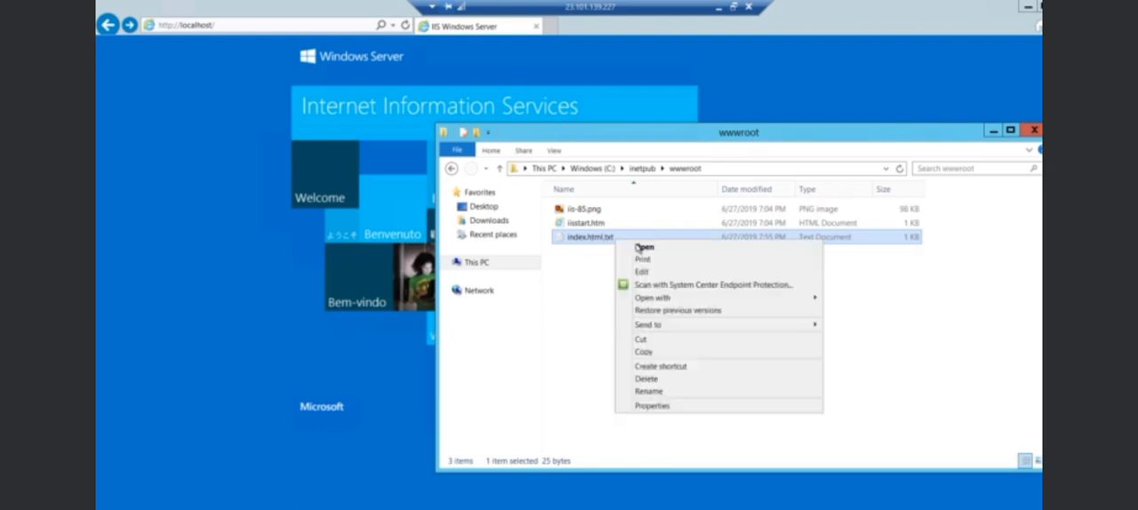
left_click(665, 391)
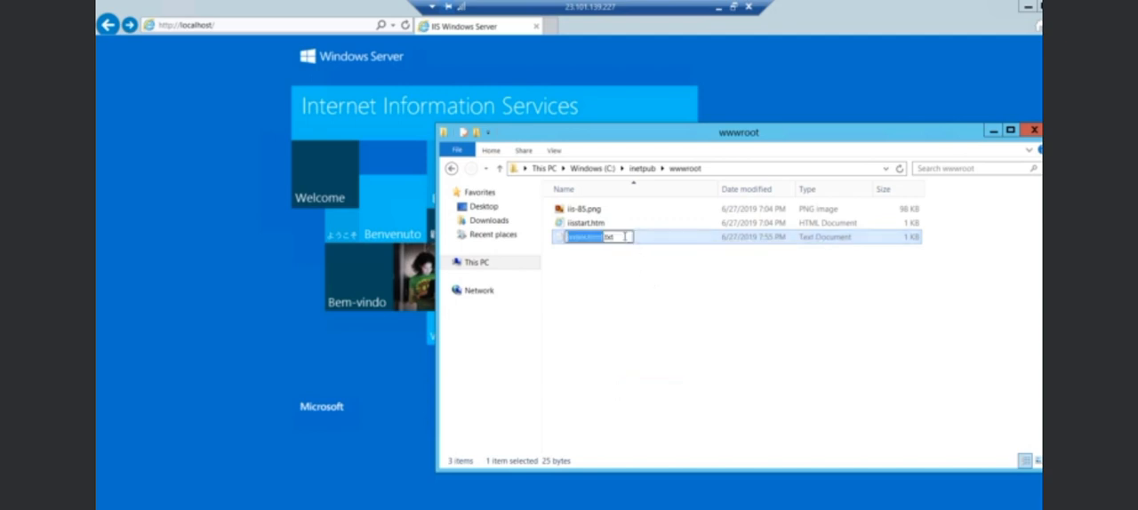
key("End")
key("BackSpace")
key("BackSpace")
key("BackSpace")
key("BackSpace")
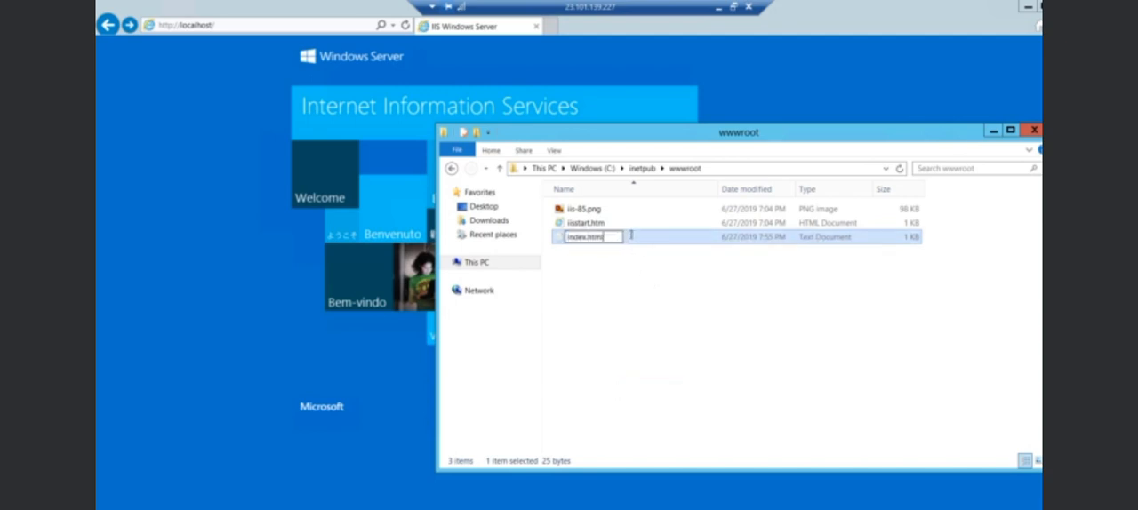
key("Return")
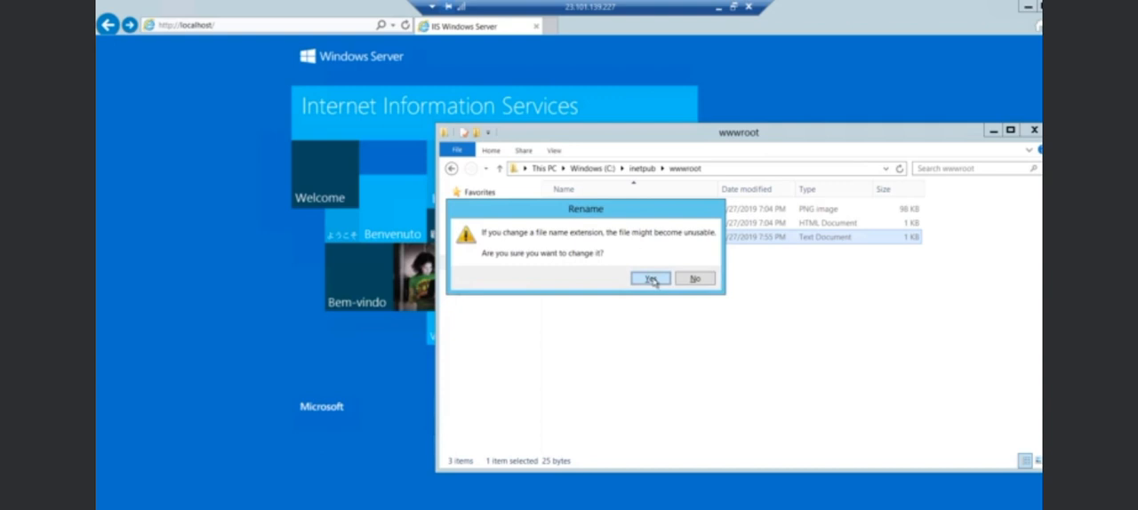
key("Return")
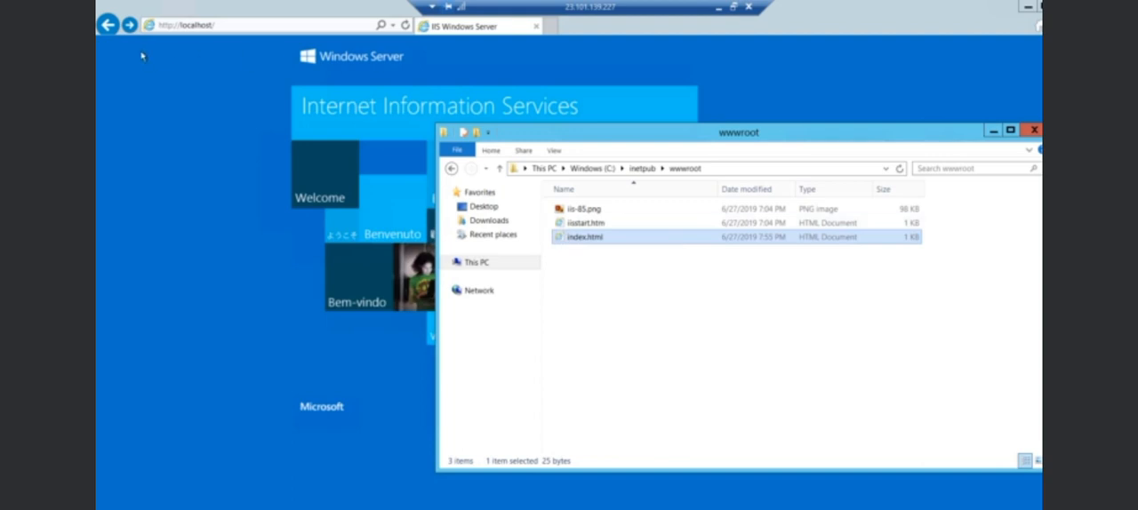
left_click(193, 59)
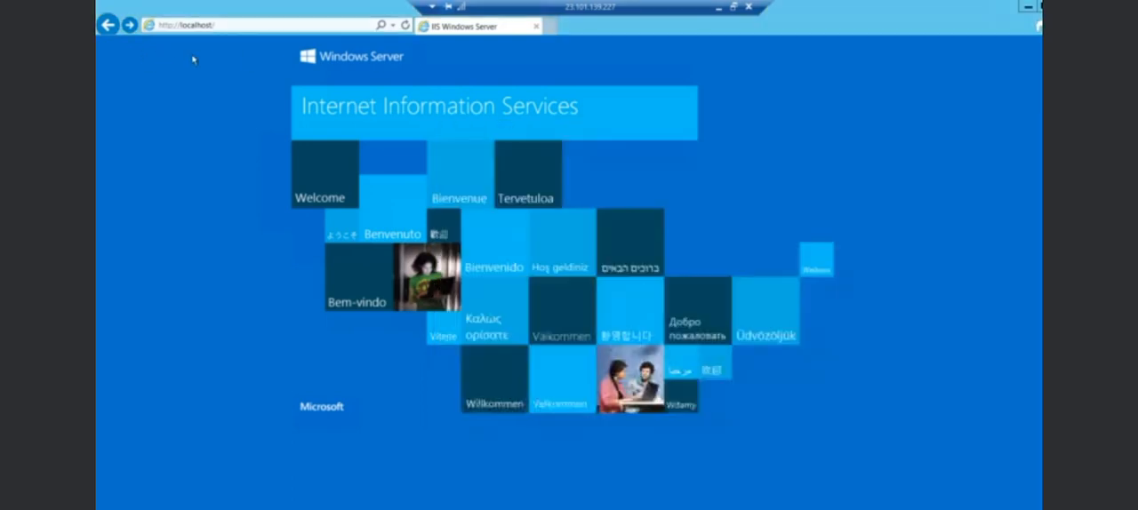
key("F5")
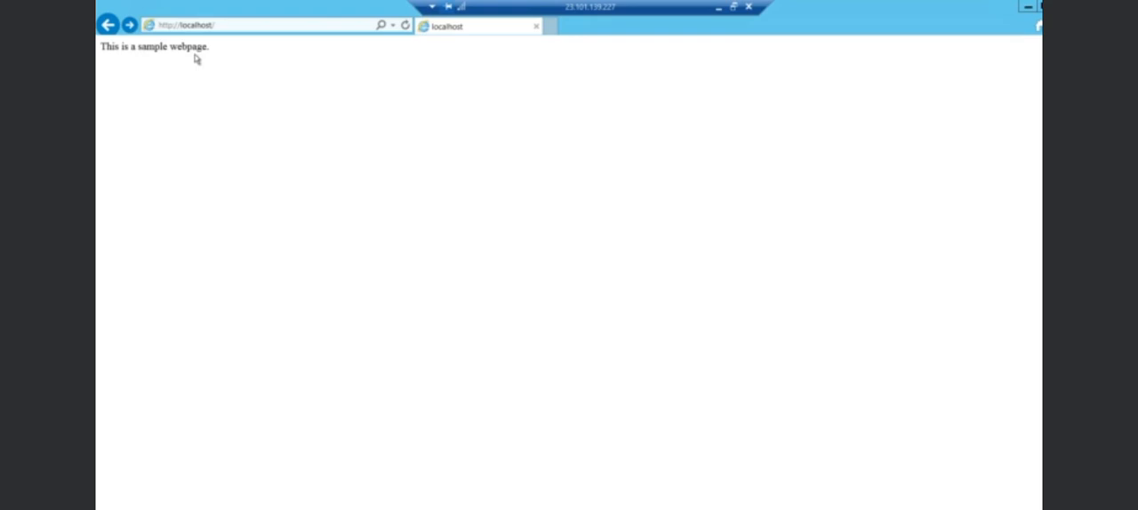
left_click(169, 28)
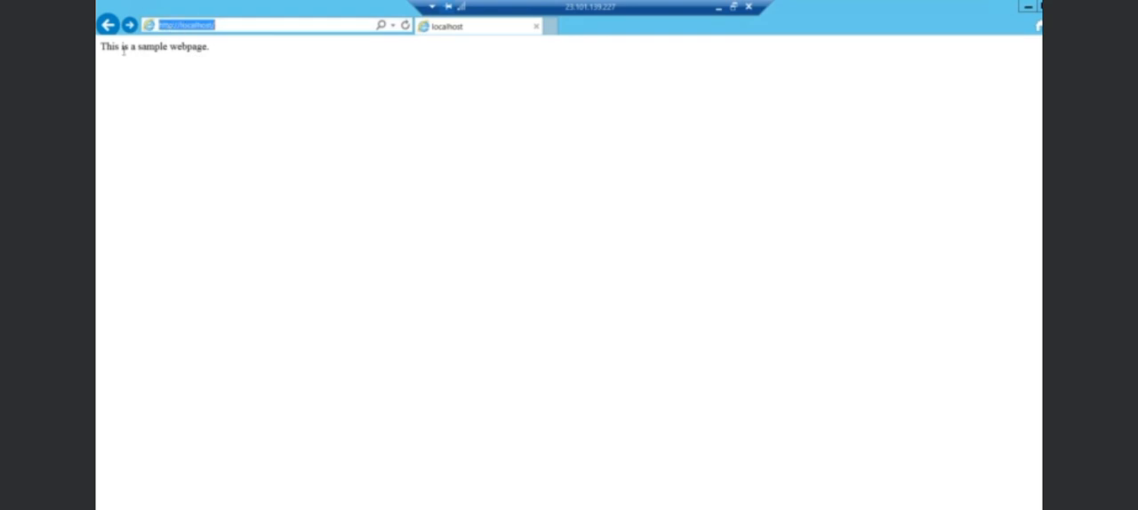
left_click_drag(103, 49, 224, 48)
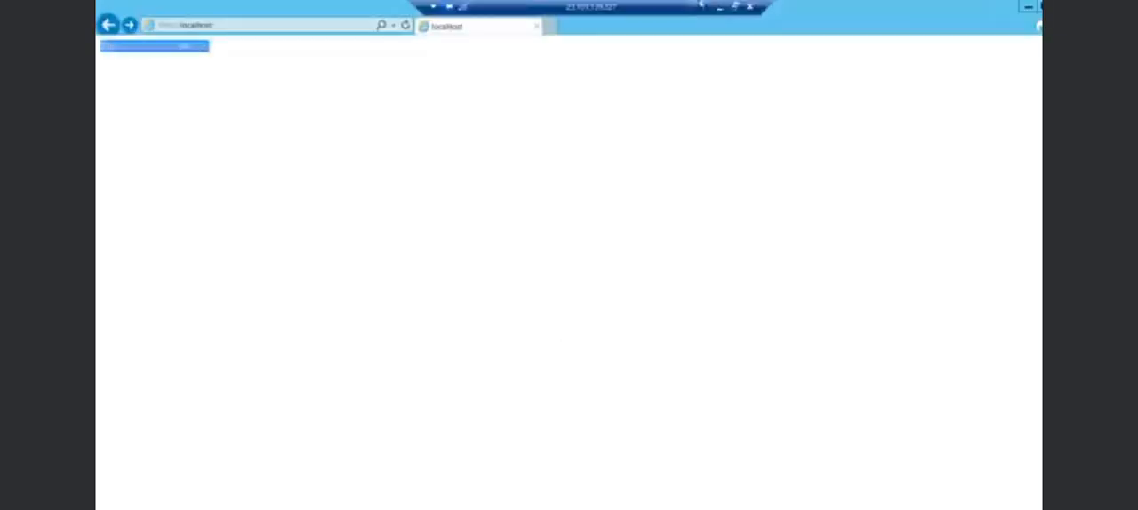
Minimize the remote session and reload the local browser page for 23.101.139.227.
left_click(720, 8)
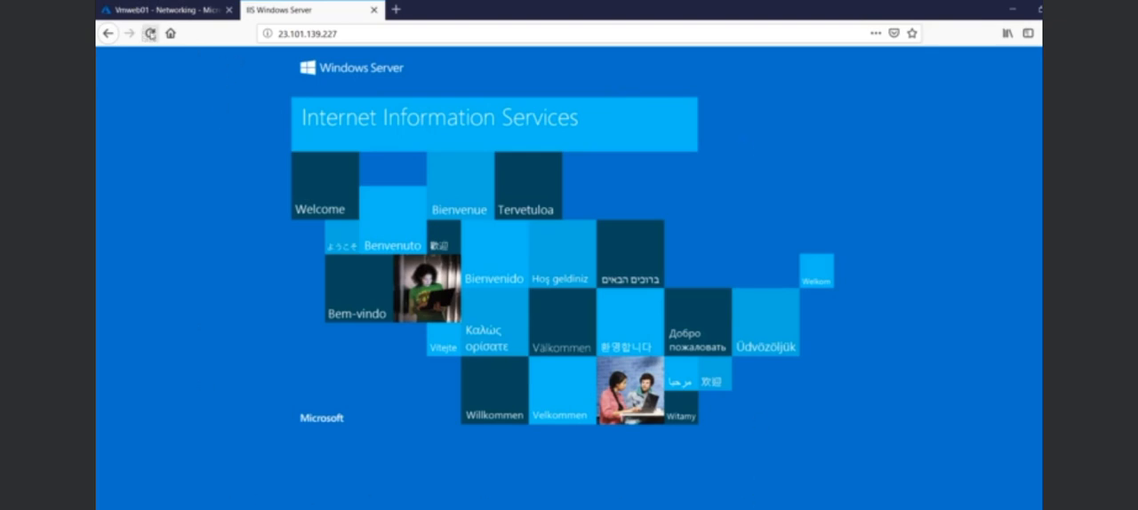
left_click(150, 34)
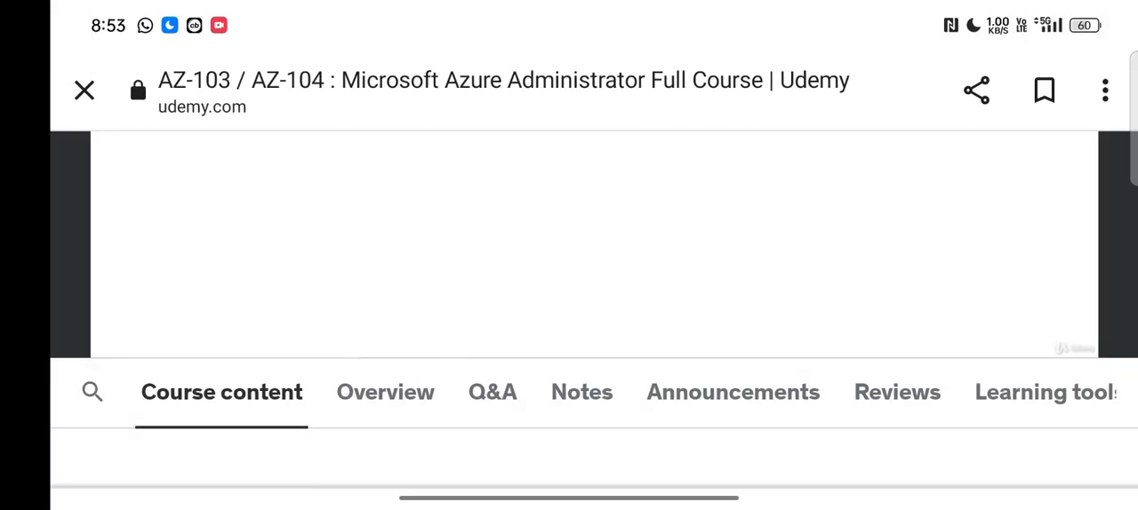
left_click(863, 231)
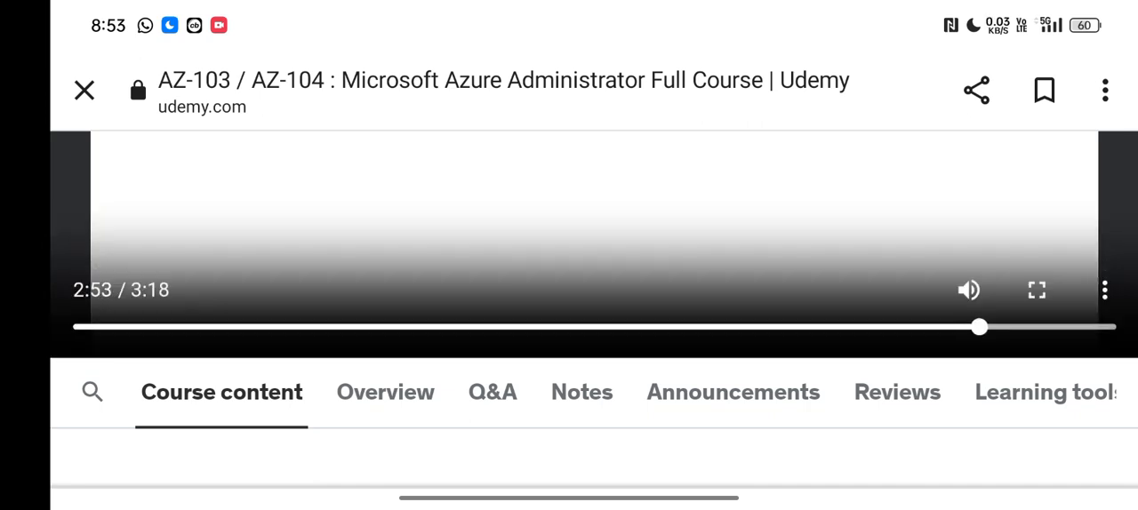
left_click(1036, 290)
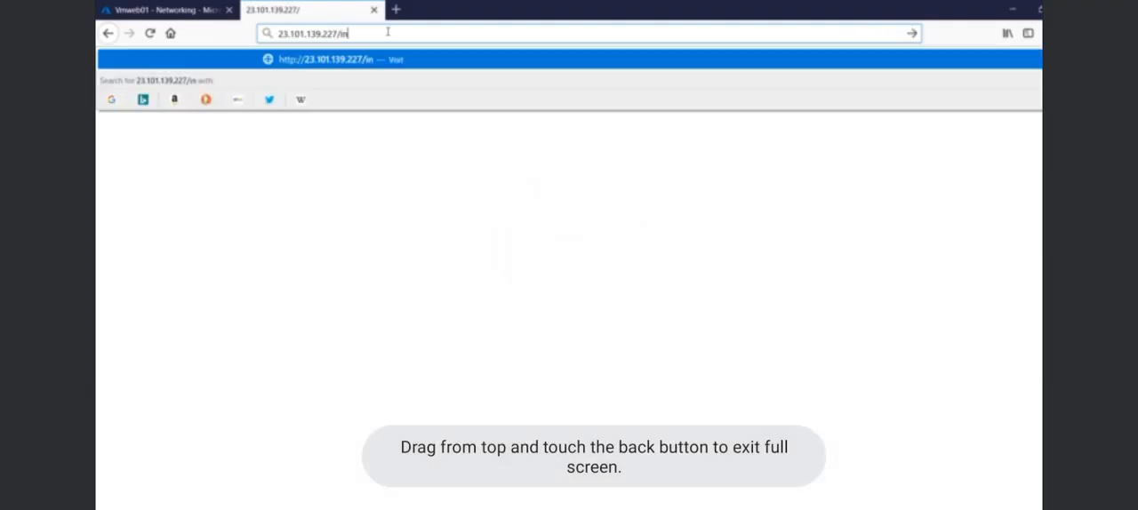